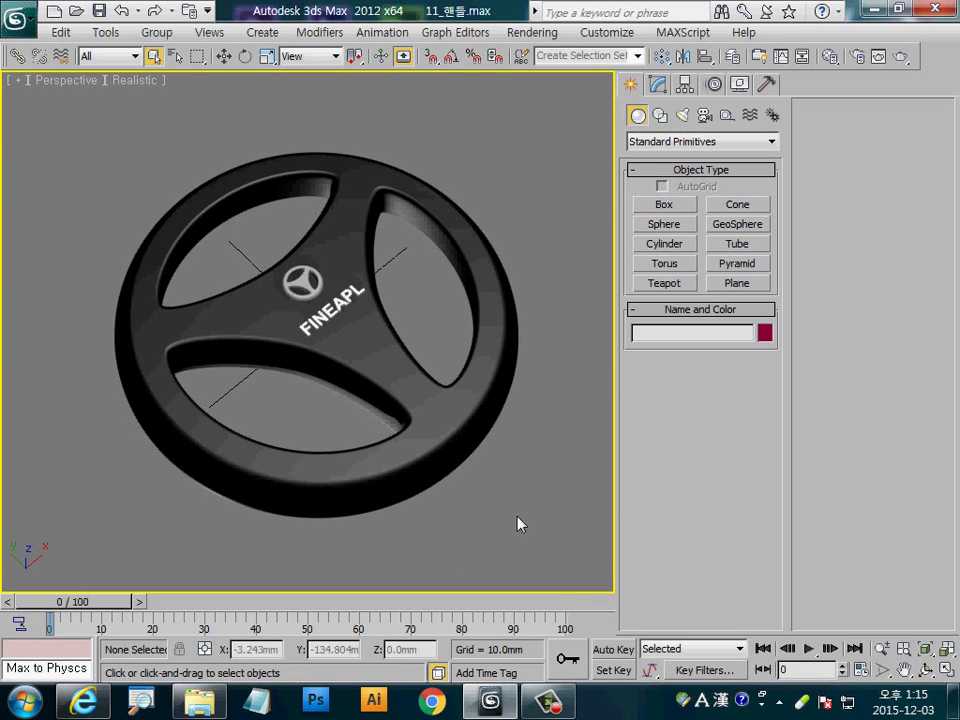
Inspect the finished steering wheel and switch to the four-viewport layout.
mouse_move(431, 471)
alt+middle_down()
mouse_move(388, 508)
mouse_move(425, 461)
mouse_move(456, 446)
mouse_move(439, 484)
mouse_move(422, 489)
alt+middle_up()
click(453, 467)
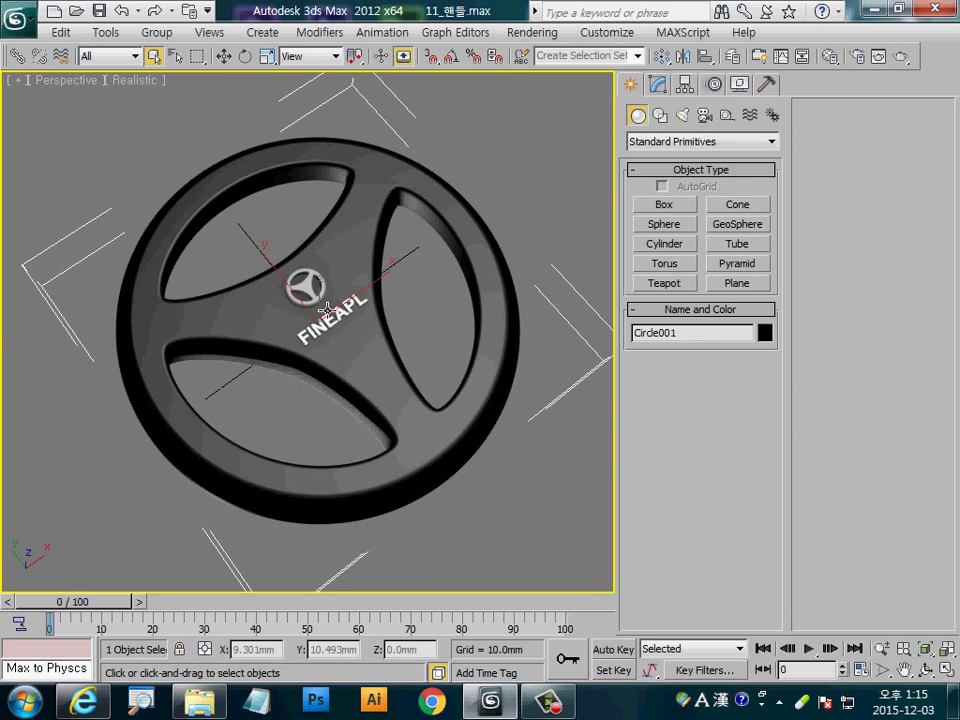
click(438, 317)
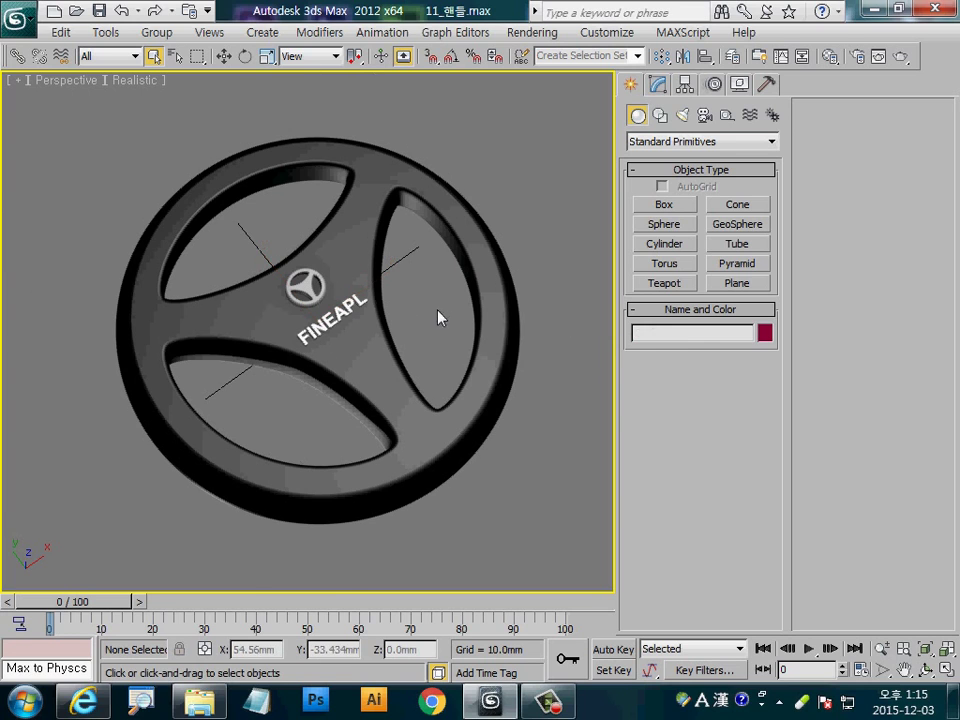
key(alt+w)
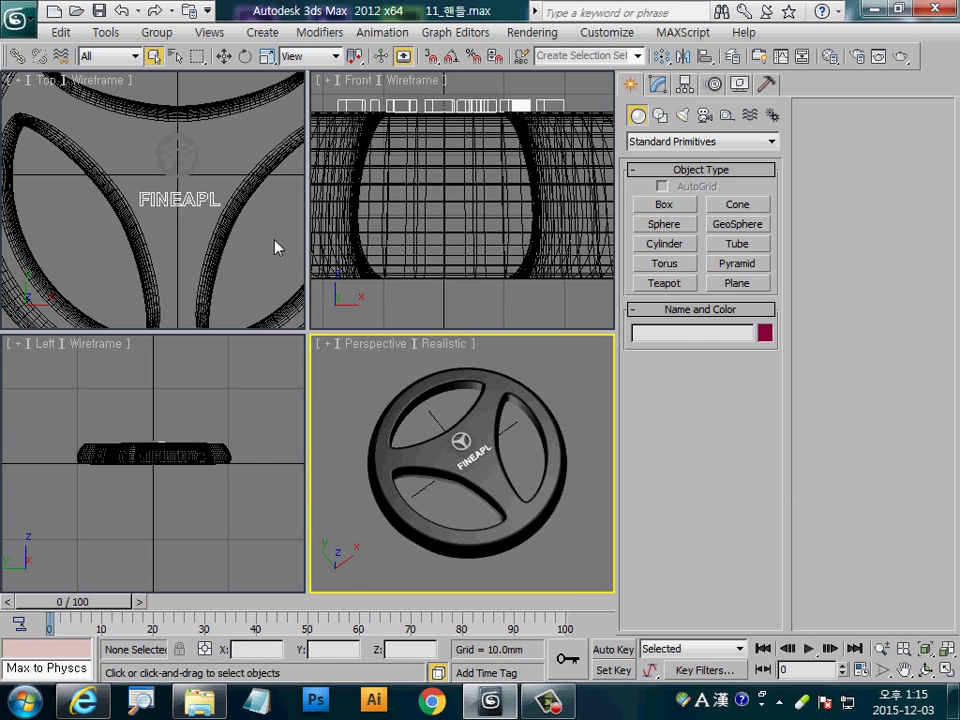
Reset 3ds Max without saving the wheel scene, then activate the Top view.
click(20, 16)
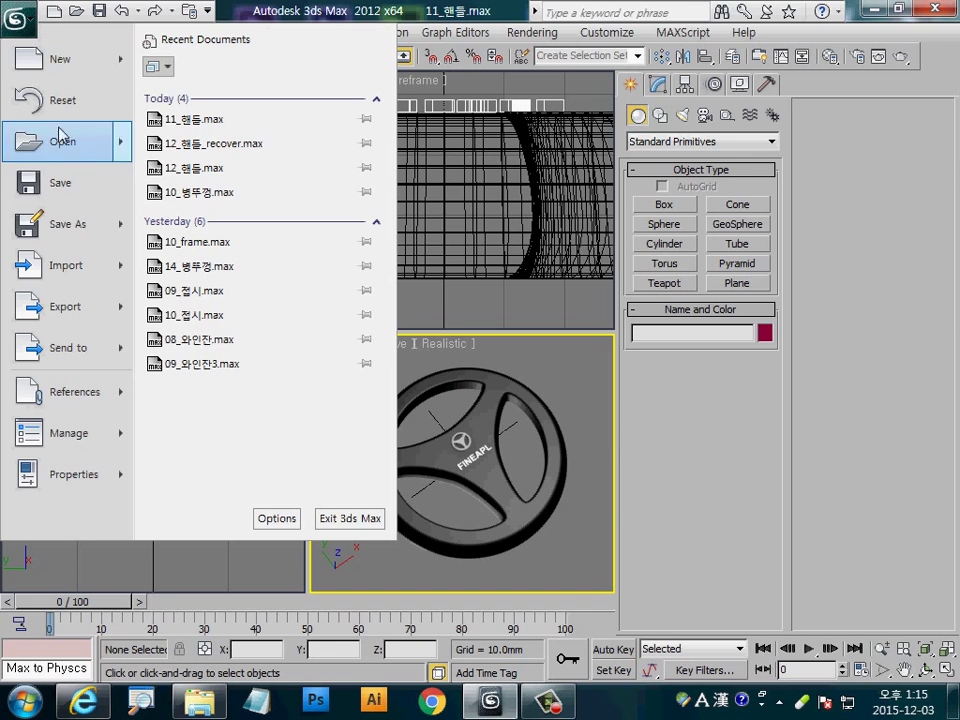
click(100, 140)
click(510, 413)
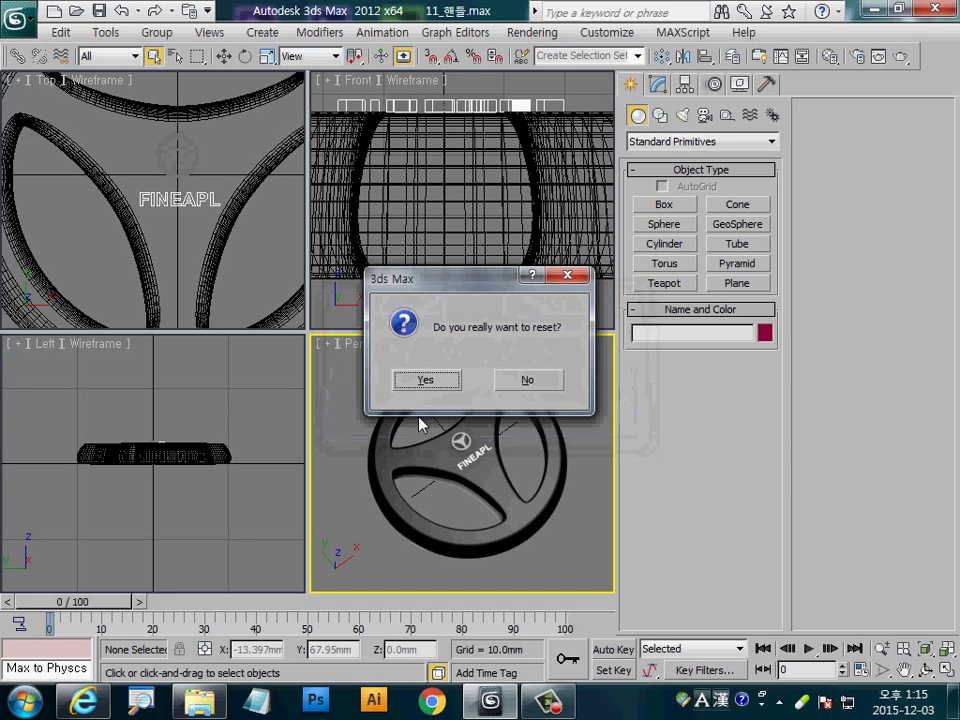
click(424, 381)
click(221, 203)
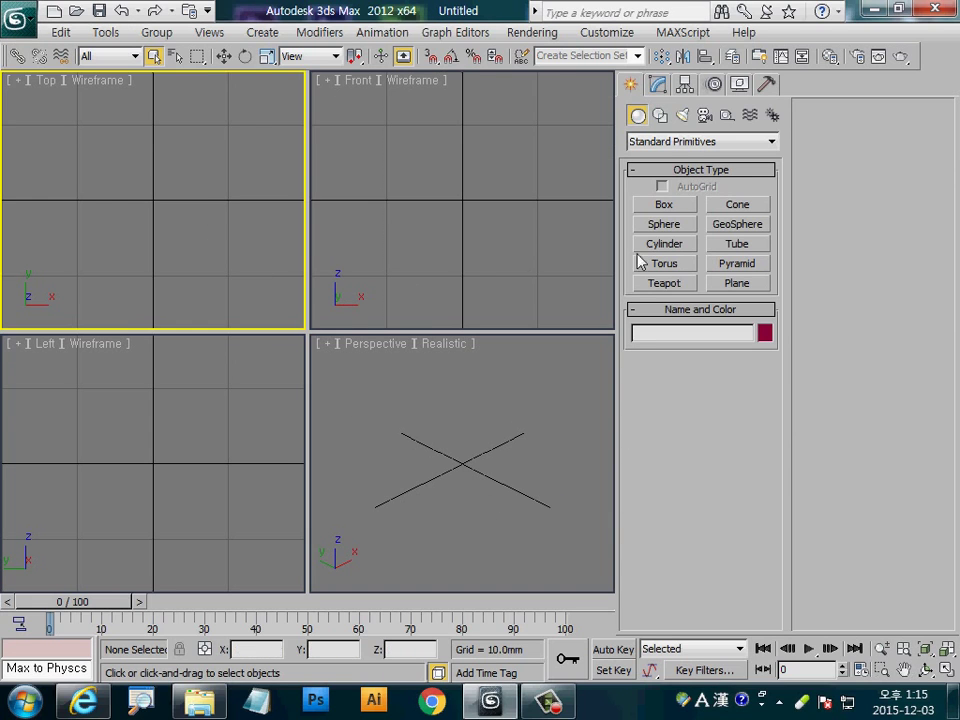
Draw a circle from the Top view origin and maximize the Top viewport.
click(660, 115)
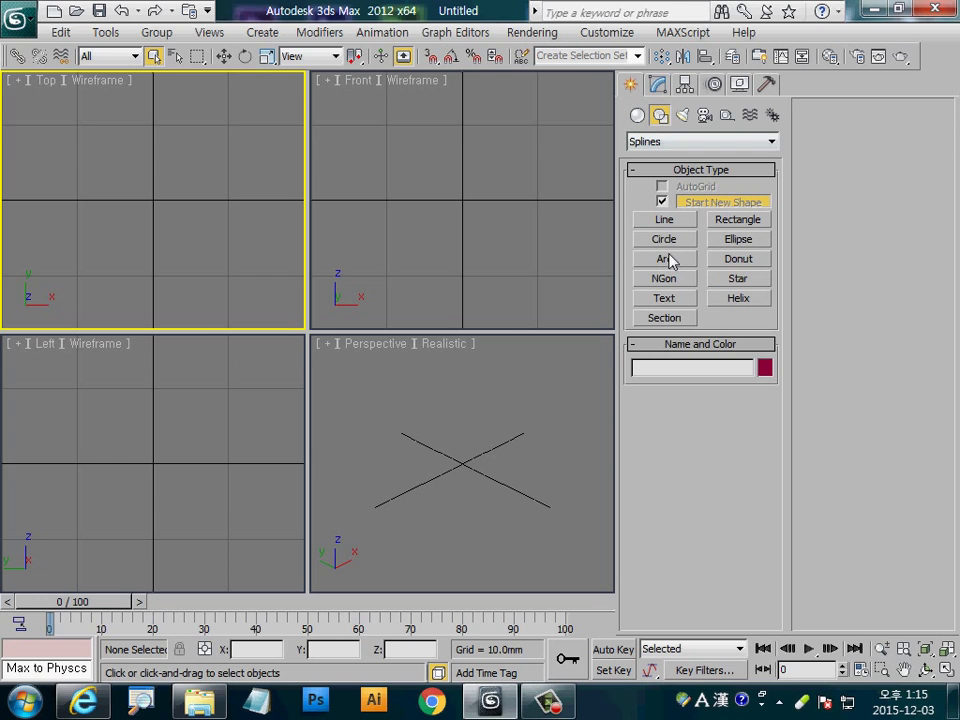
click(656, 240)
drag(155, 200, 211, 158)
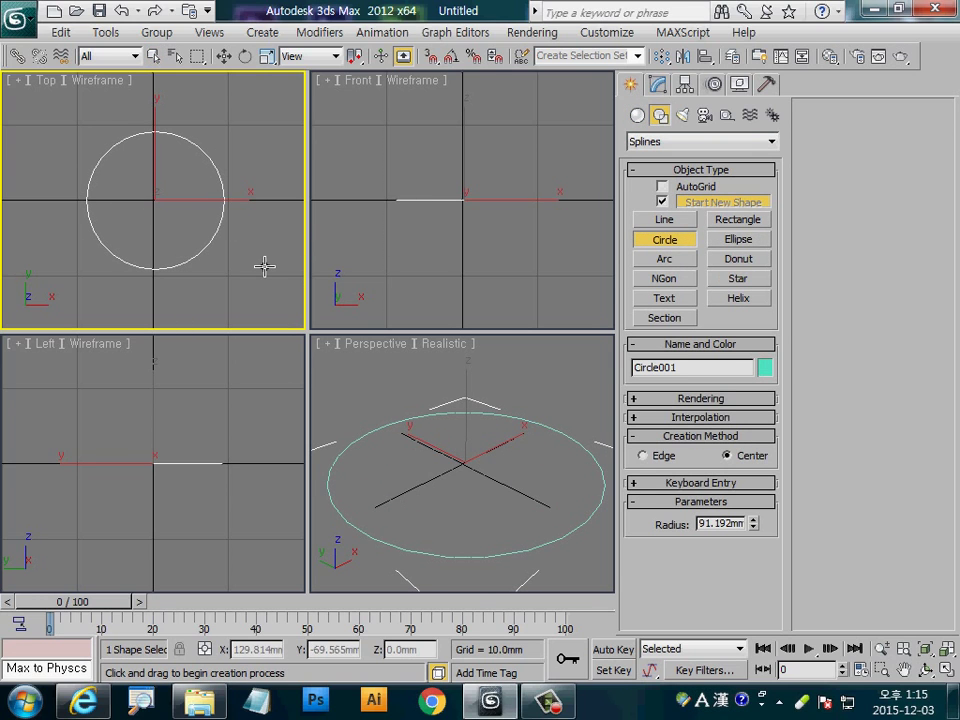
key(alt+w)
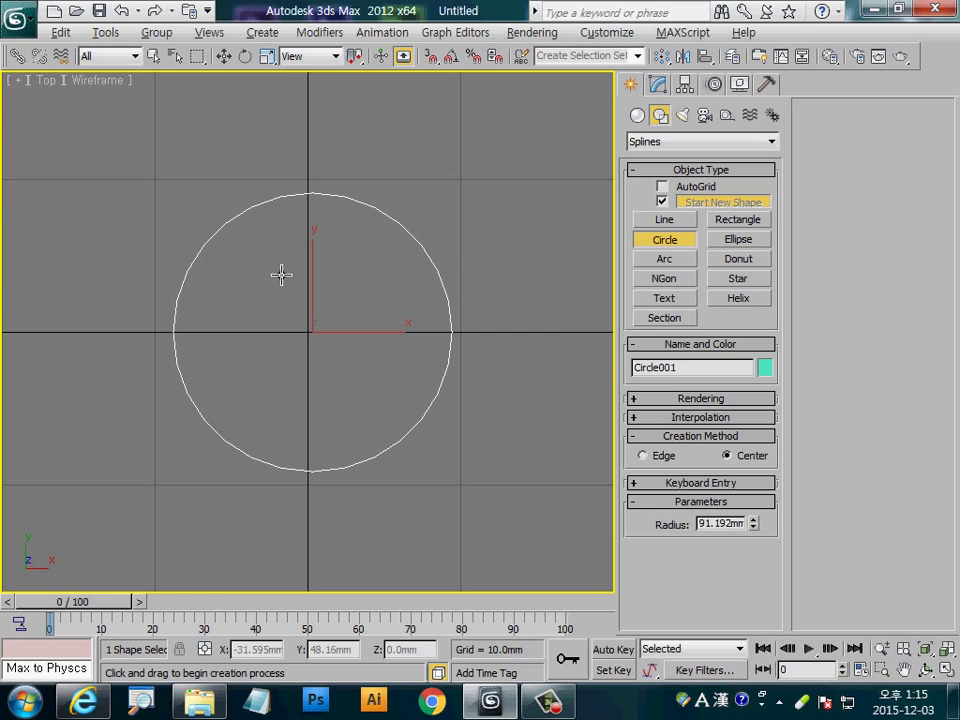
Set the circle's radius to 100 mm and enable adaptive interpolation.
double_click(731, 527)
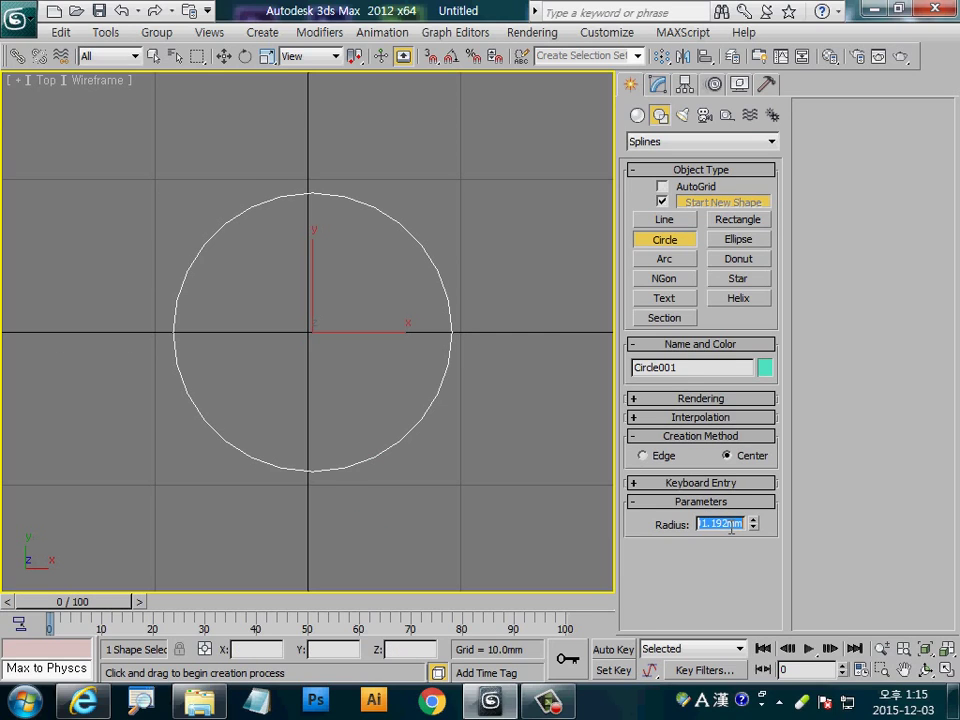
text(100)
key(Return)
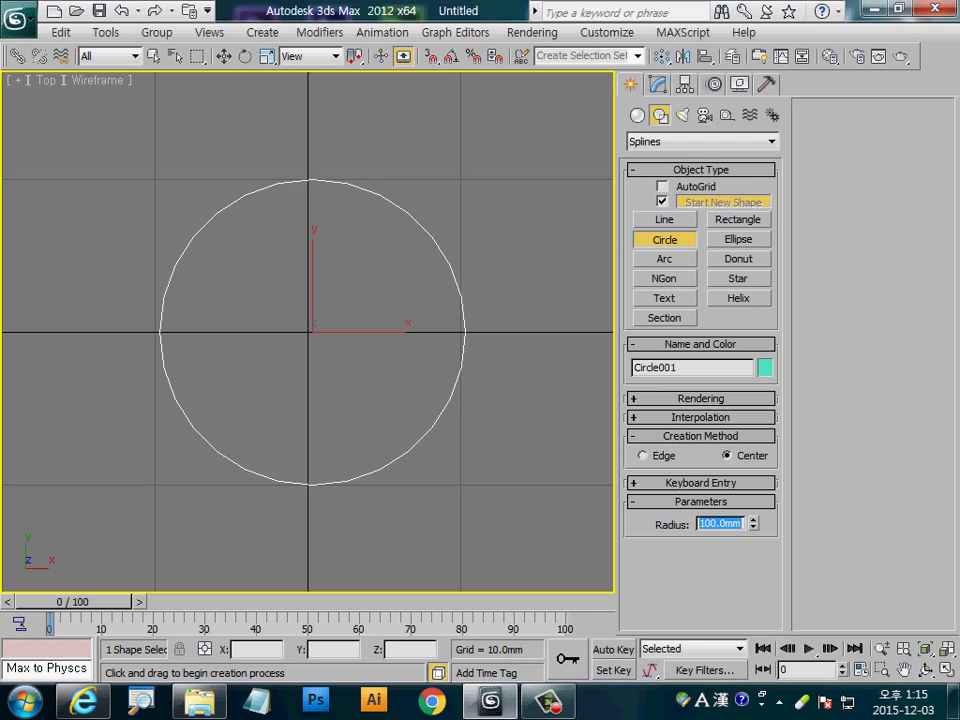
click(686, 420)
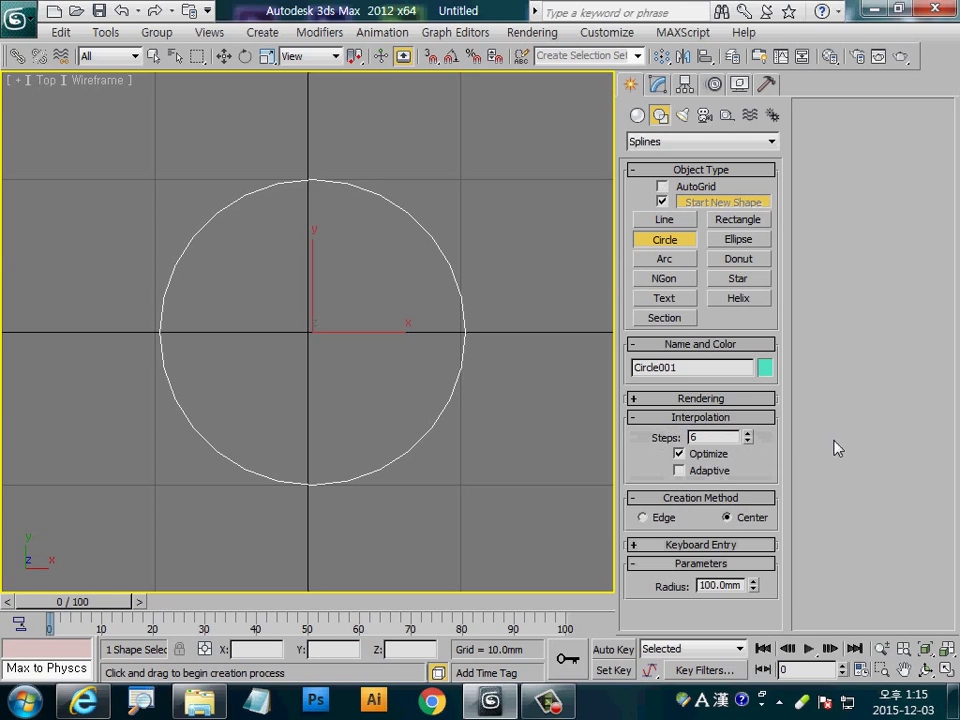
click(679, 470)
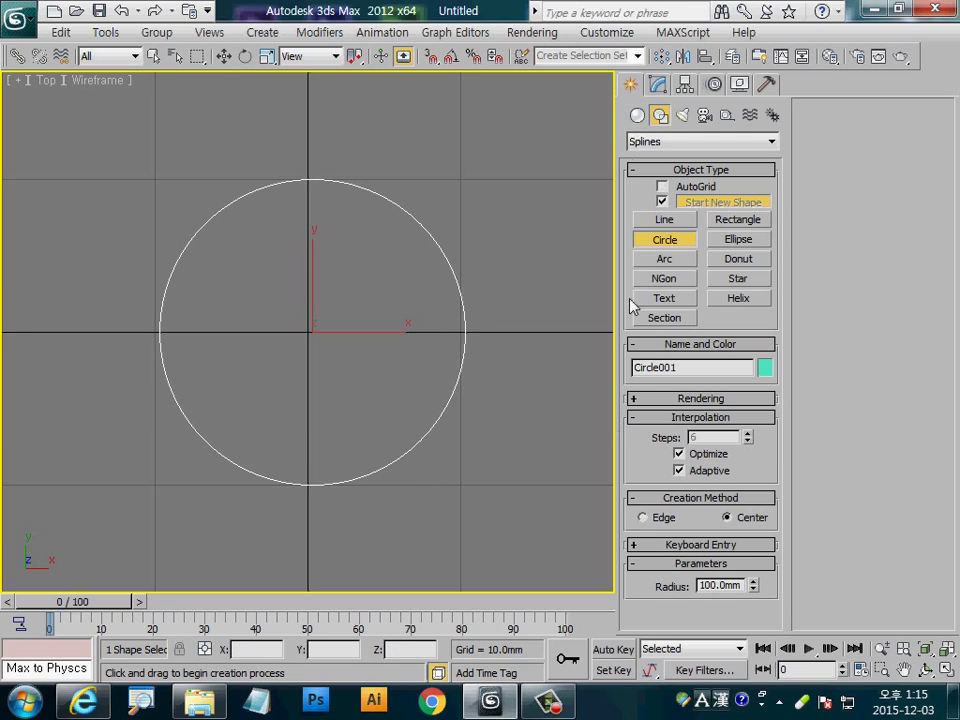
Add an Edit Spline modifier to Circle001 and select the circle at Spline level.
click(657, 84)
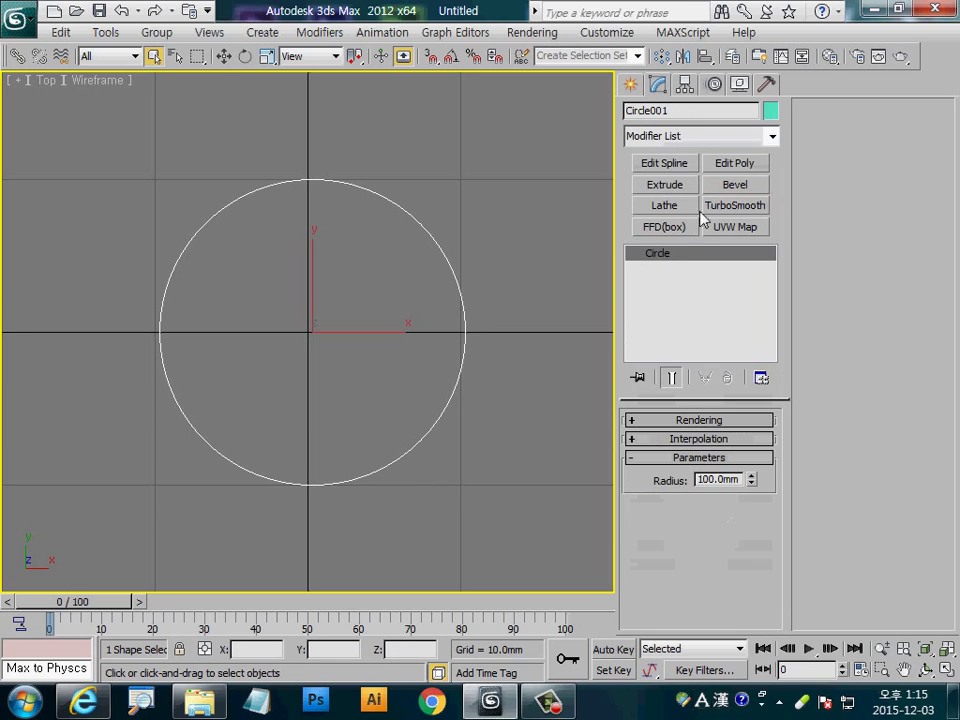
click(666, 165)
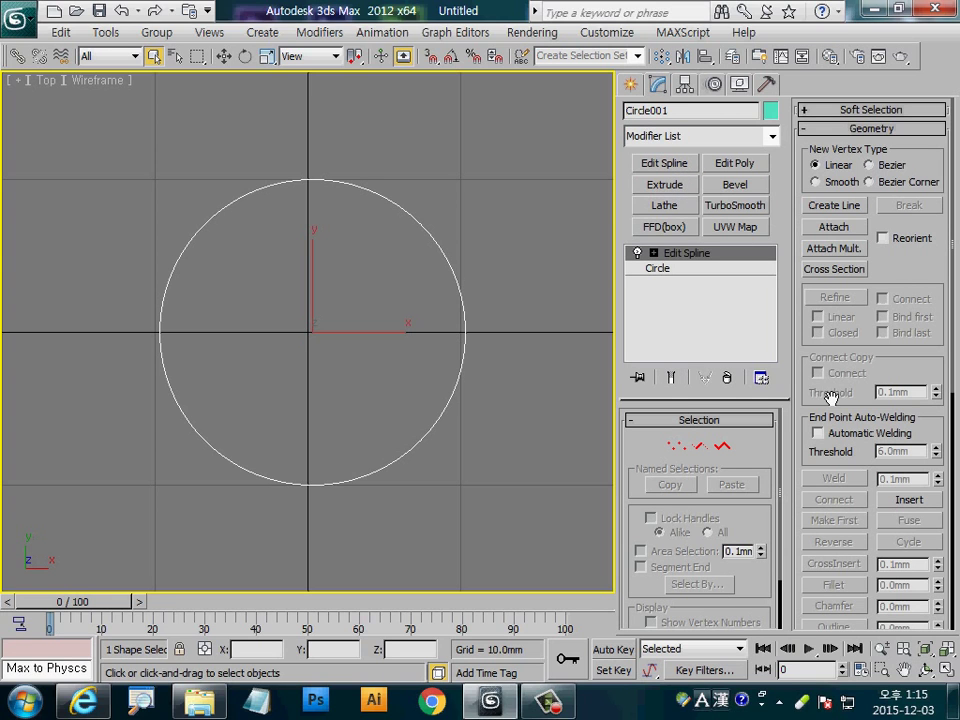
click(722, 446)
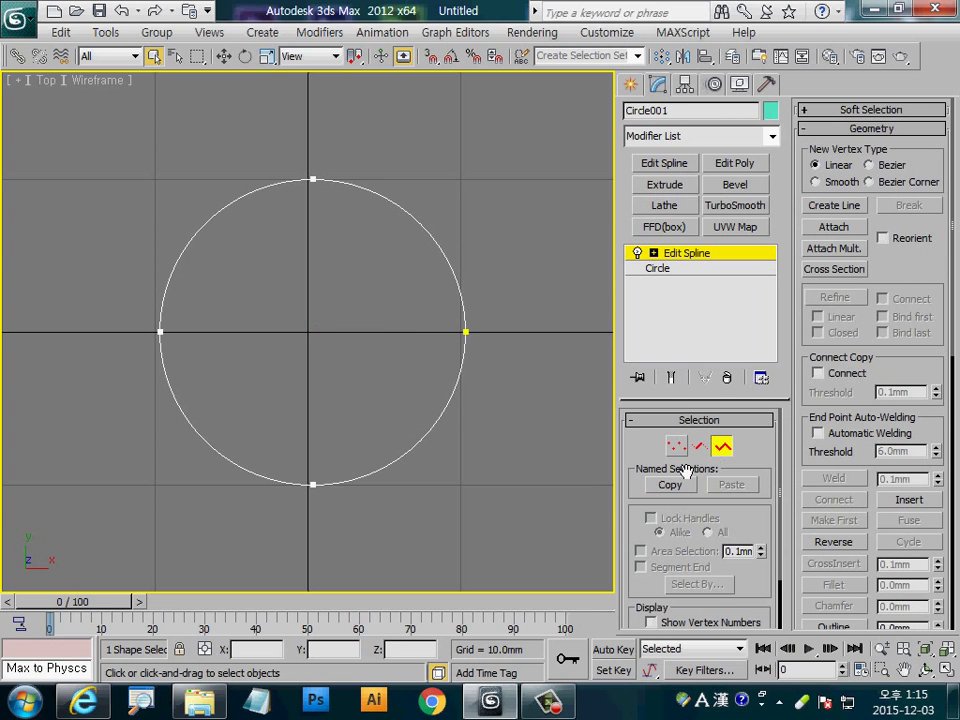
click(420, 451)
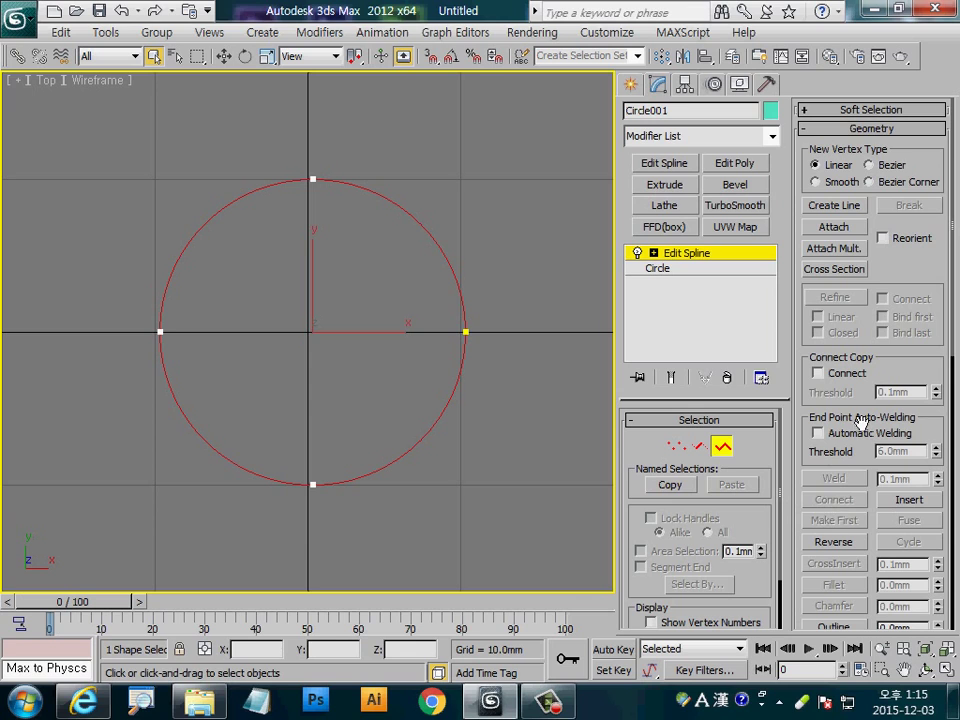
Outline the circle by 1 to create an inner concentric spline, then select it.
drag(868, 381, 868, 60)
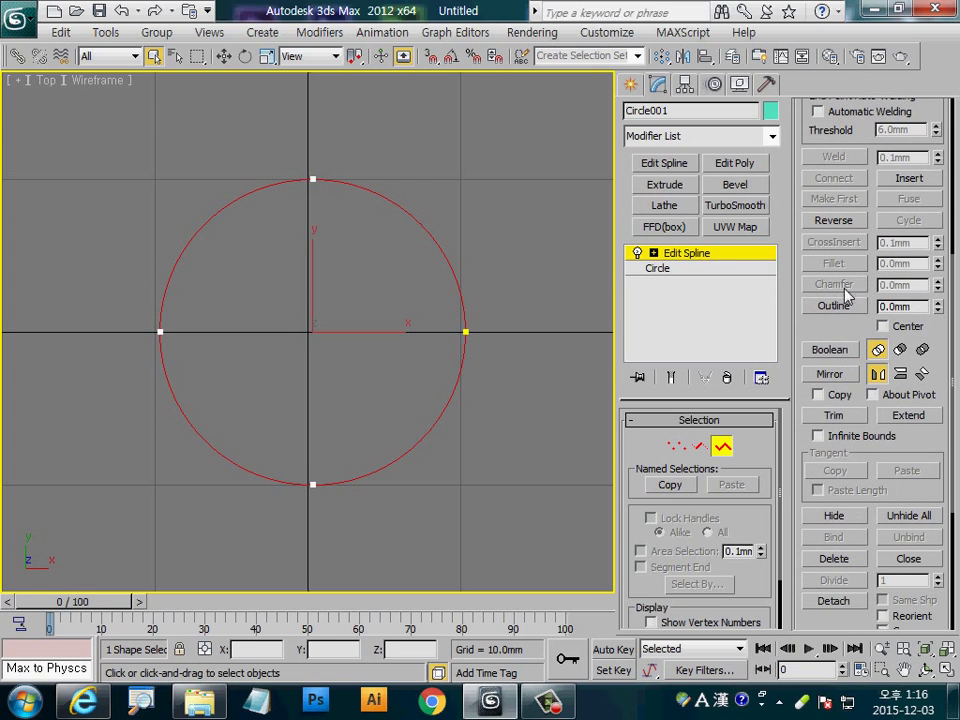
double_click(890, 306)
text(15)
key(Return)
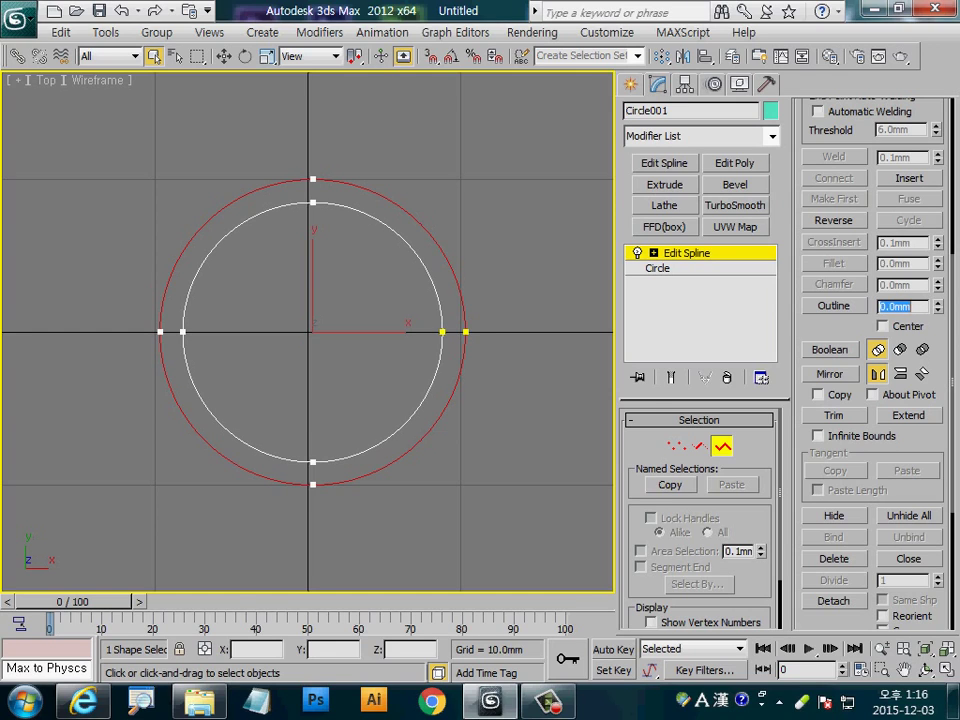
click(437, 418)
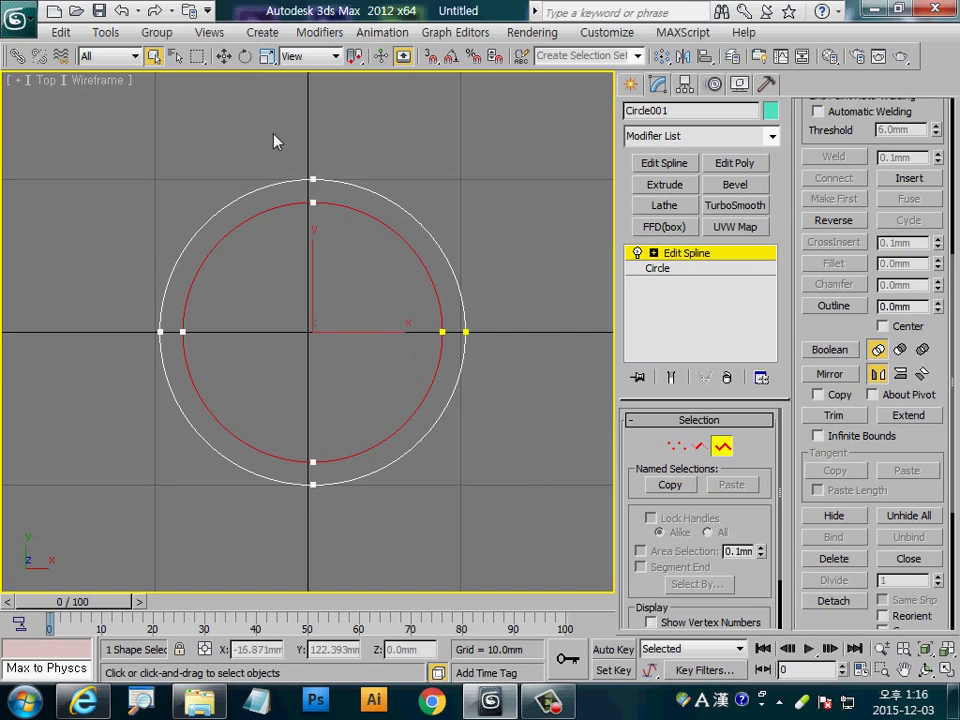
Shift-copy the inner circle about 110 mm upward to overlap the rings, then reselect the inner circle.
click(224, 58)
middle_drag(394, 298, 402, 327)
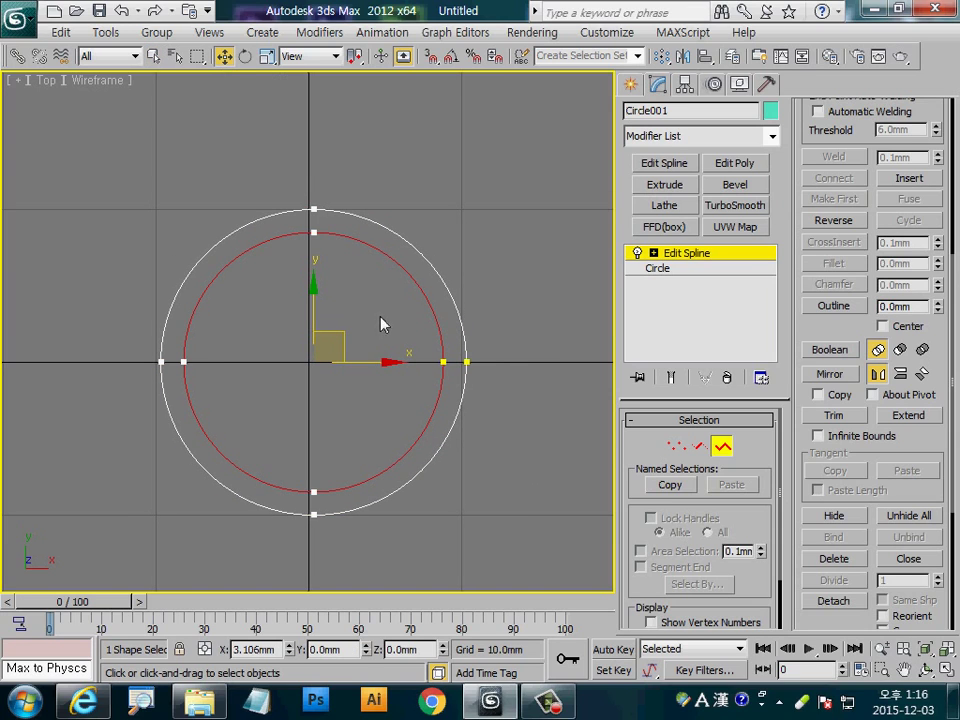
drag(327, 324, 326, 154)
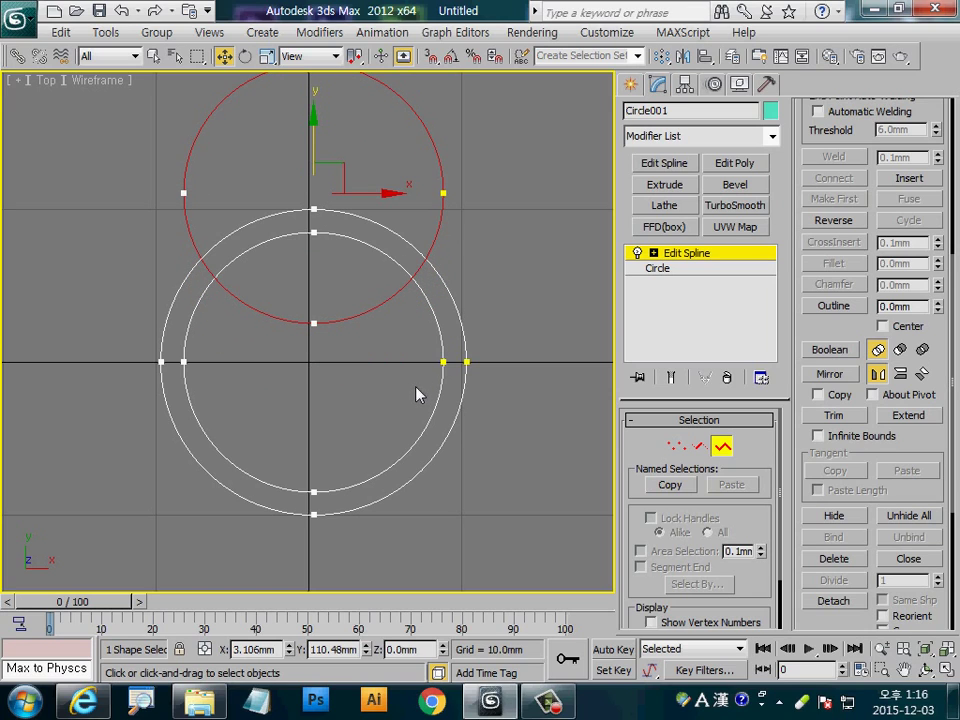
middle_drag(383, 387, 397, 453)
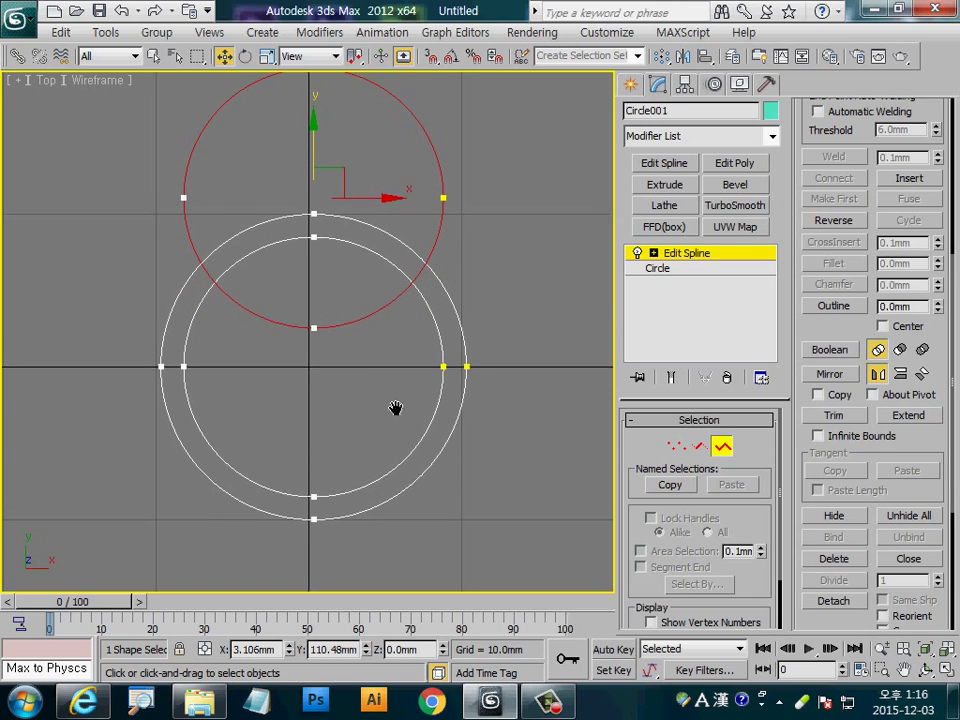
click(560, 460)
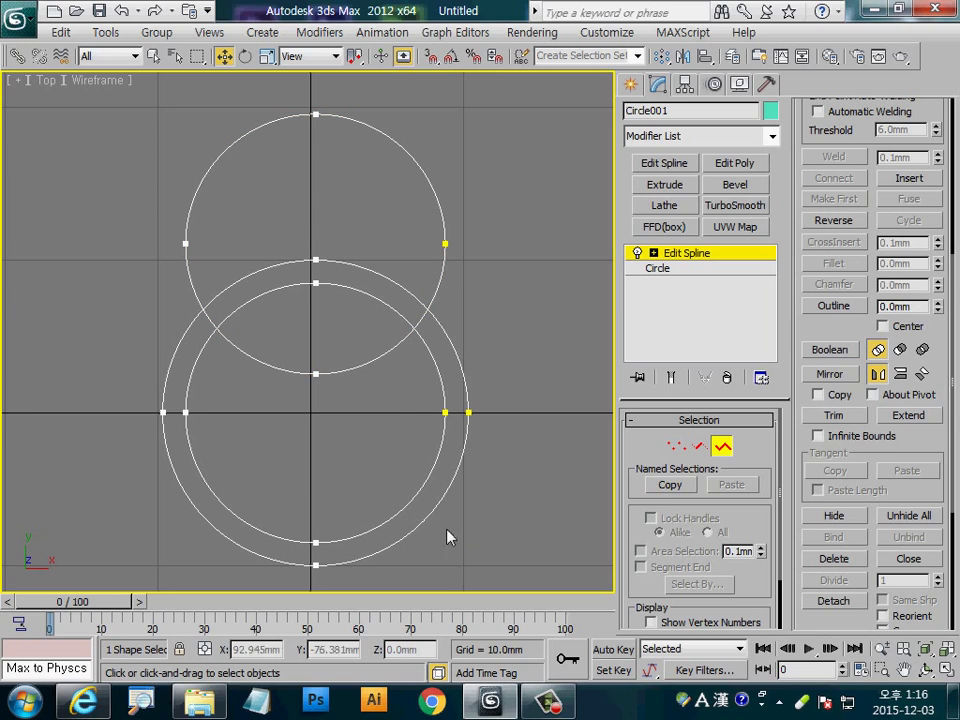
click(415, 511)
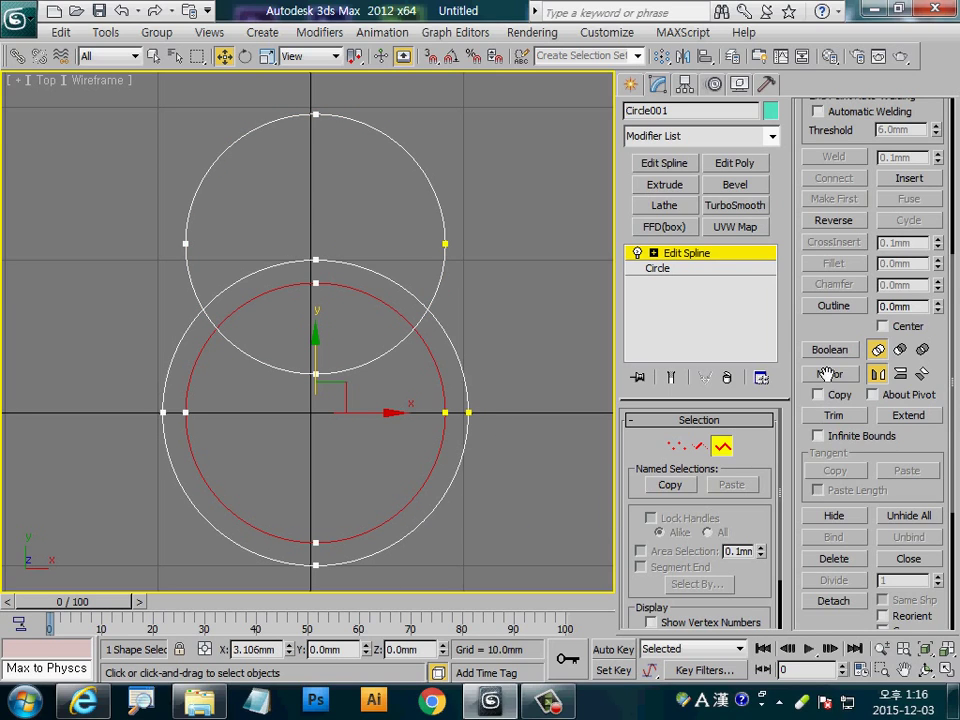
Boolean-intersect the inner circle with its upper copy to form a lens-shaped spline.
click(921, 349)
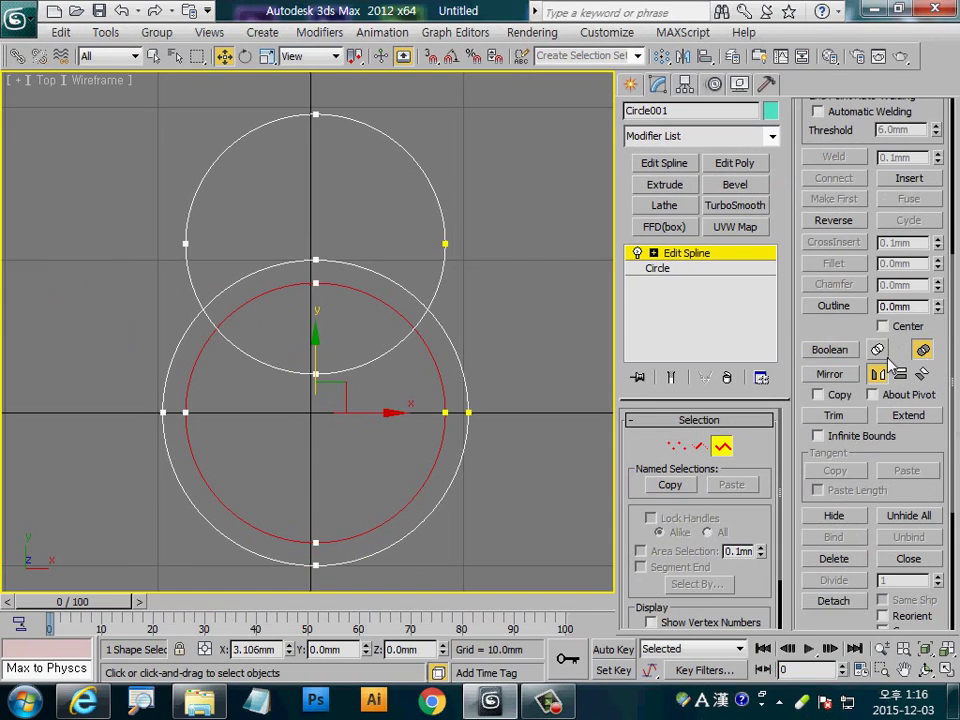
click(830, 350)
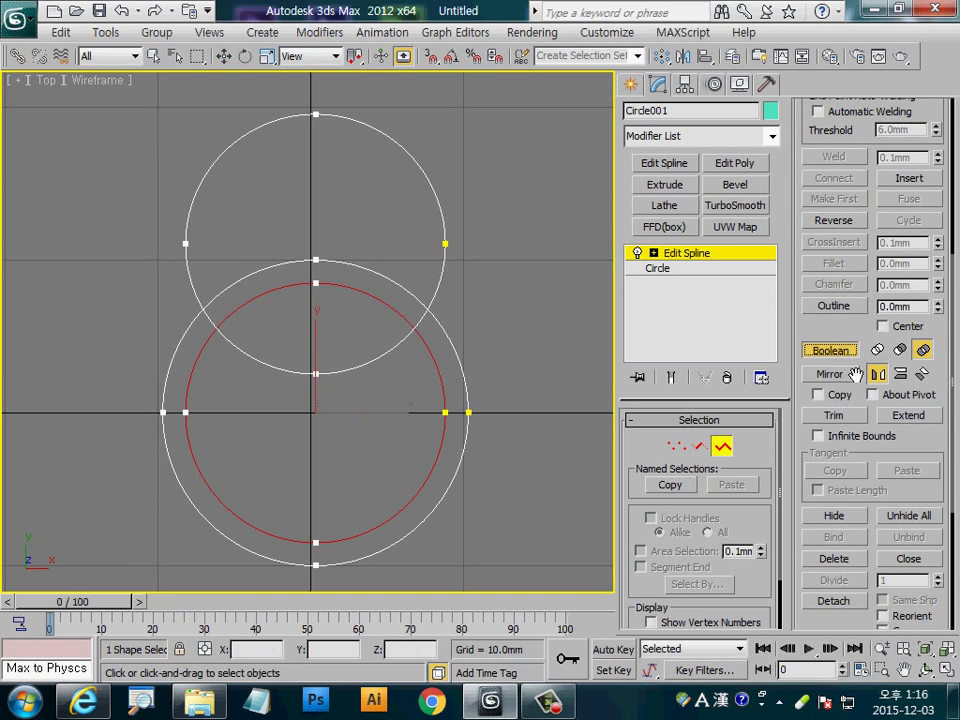
click(449, 299)
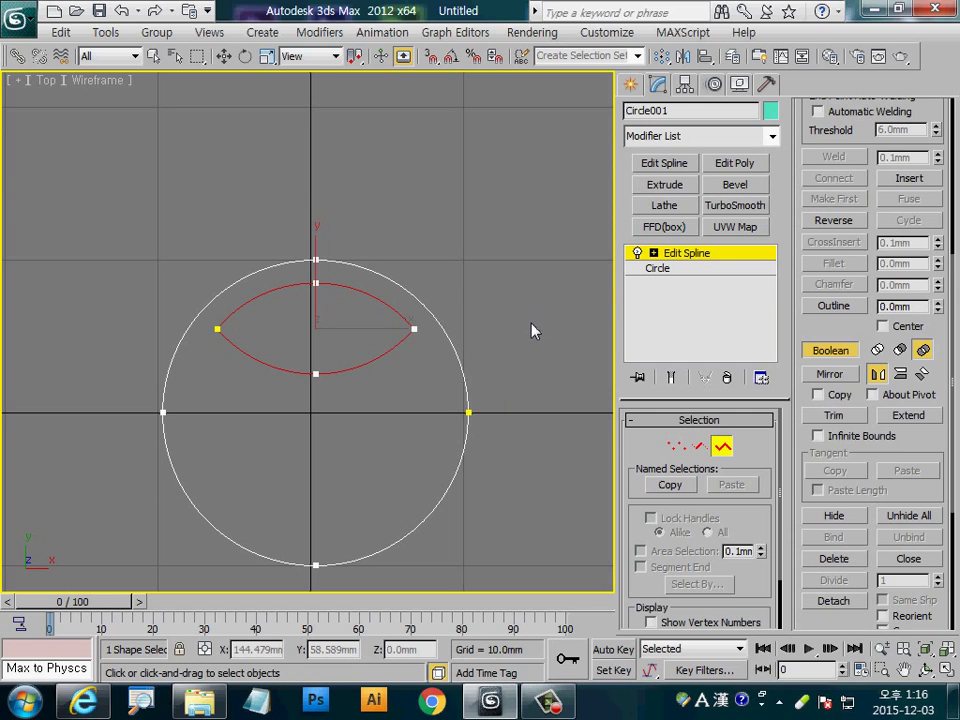
key(w)
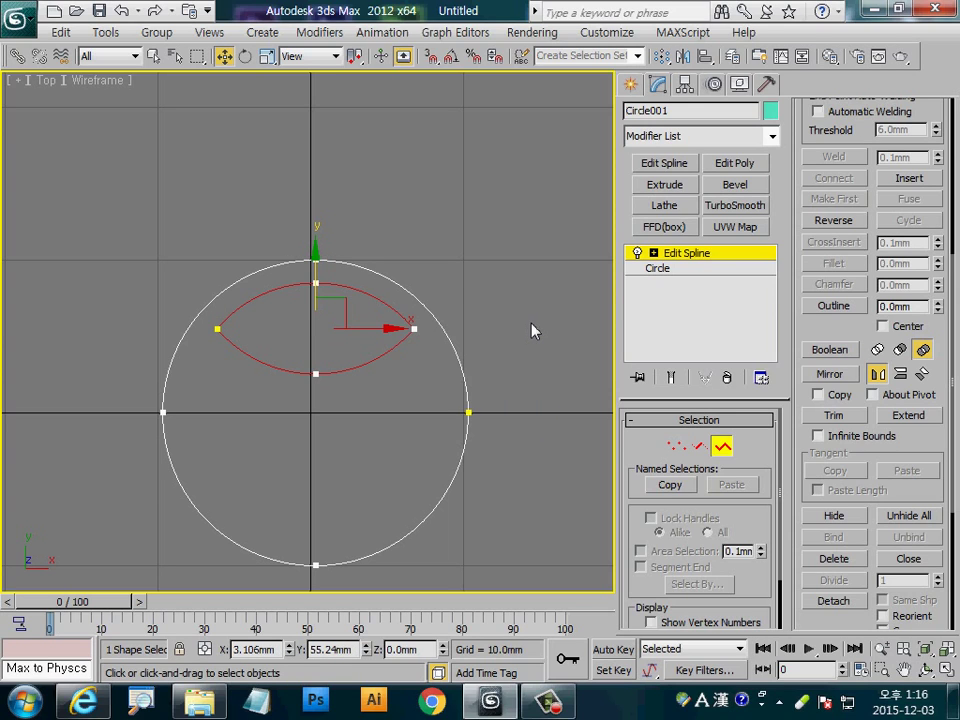
At Vertex level, raise the lens's bottom vertex slightly and make its side vertices Smooth.
click(667, 445)
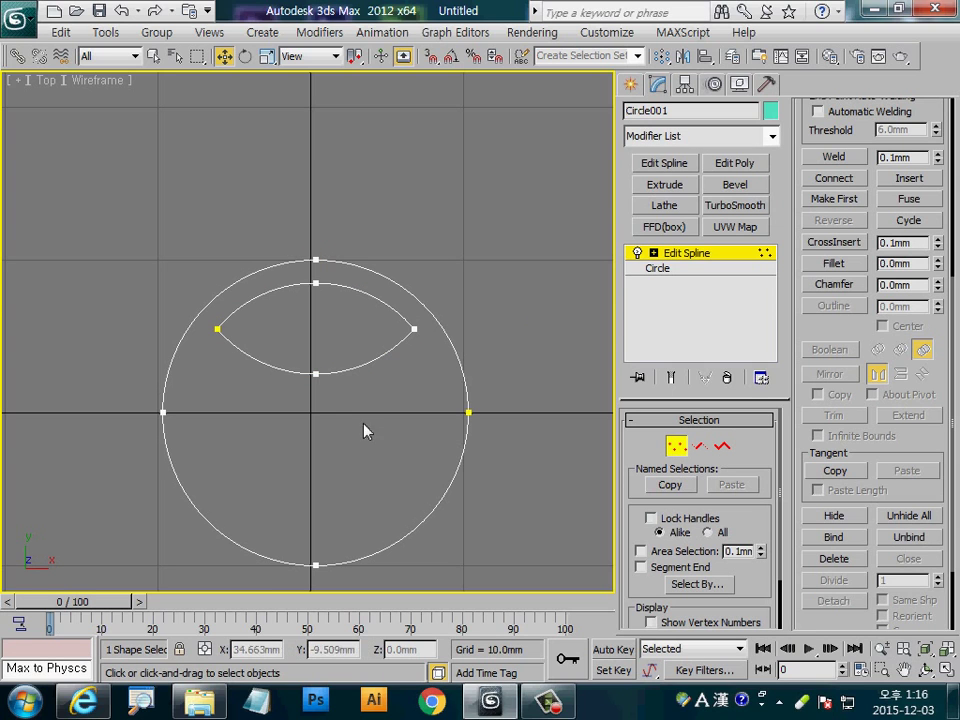
mouse_move(364, 429)
middle_down()
mouse_move(369, 364)
mouse_move(276, 350)
middle_up()
scroll(347, 345, up, 3)
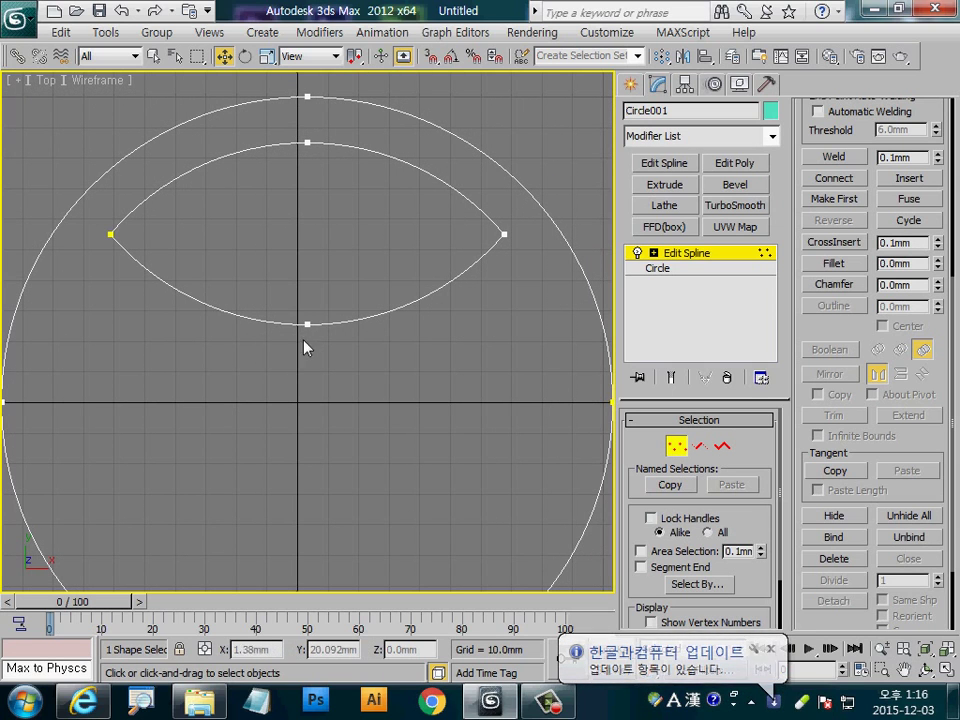
click(307, 323)
drag(324, 313, 322, 298)
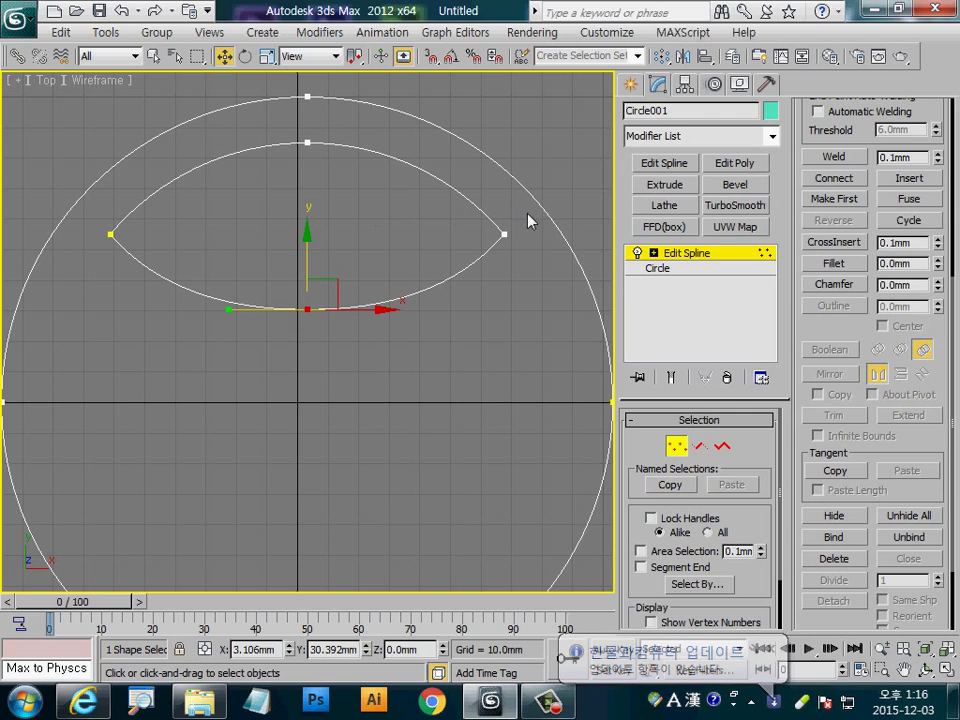
drag(85, 255, 542, 221)
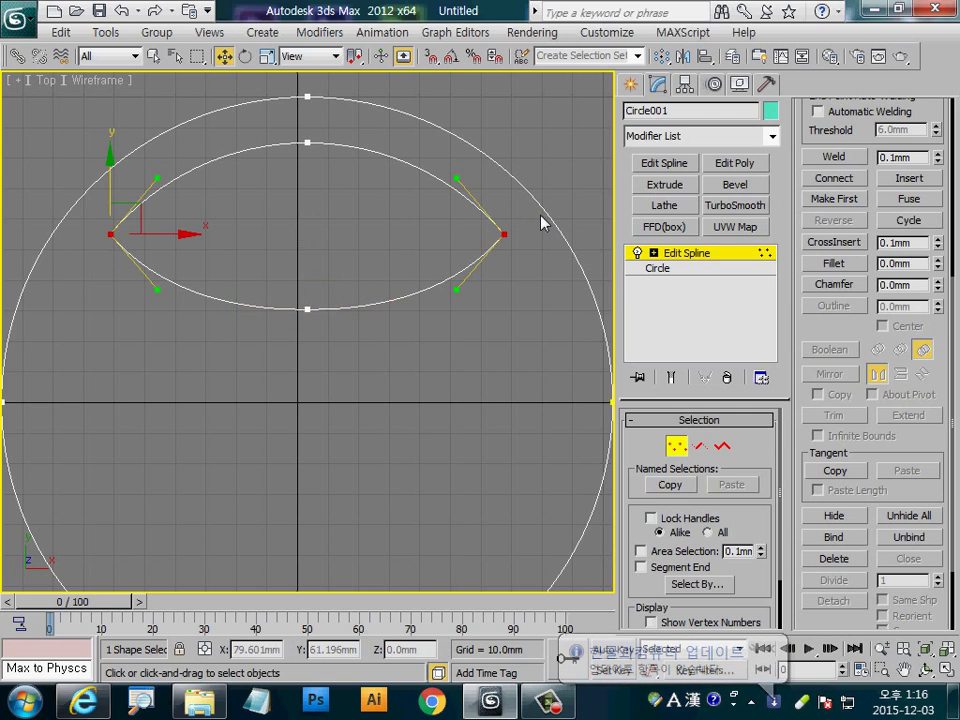
right_click(496, 241)
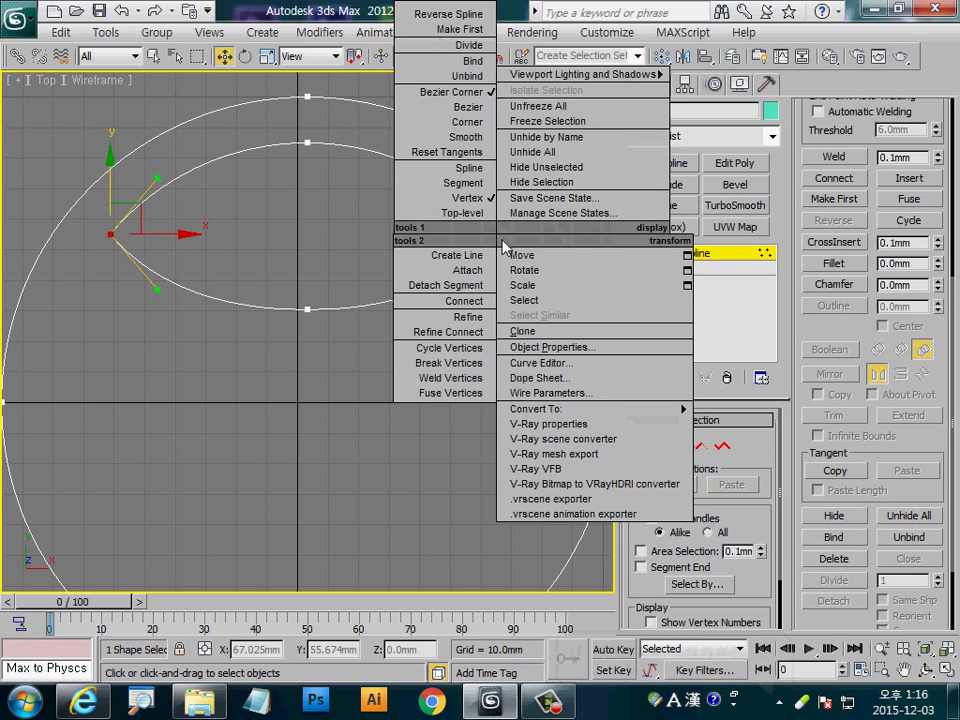
click(472, 140)
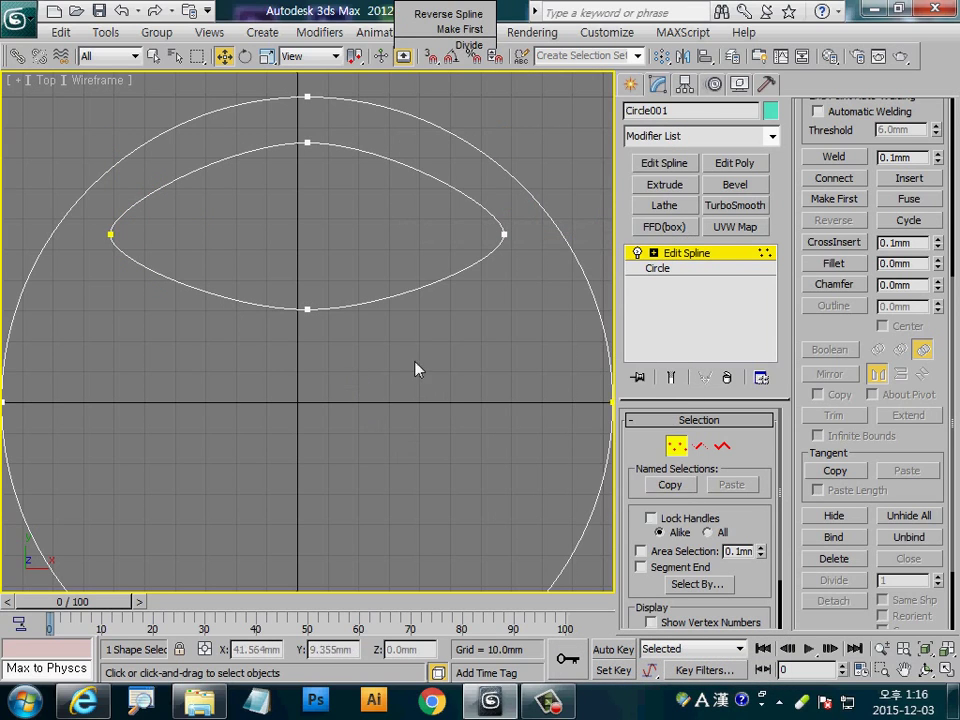
Raise the lens's top vertex to Y 88.613 mm and lengthen its tangent handles.
middle_drag(418, 370, 419, 432)
click(312, 209)
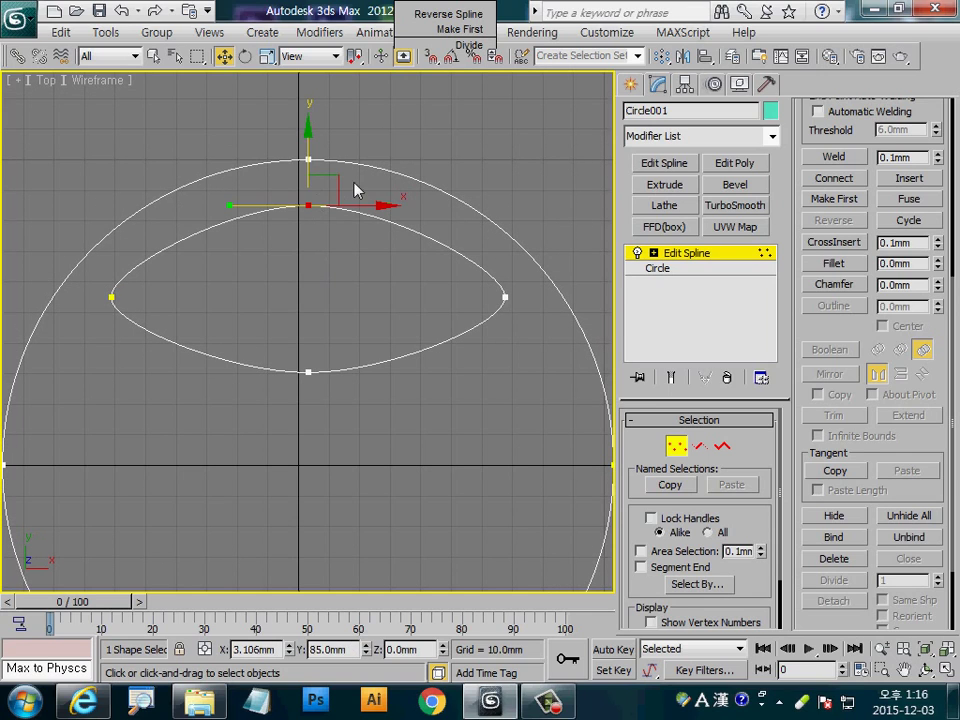
drag(319, 146, 321, 133)
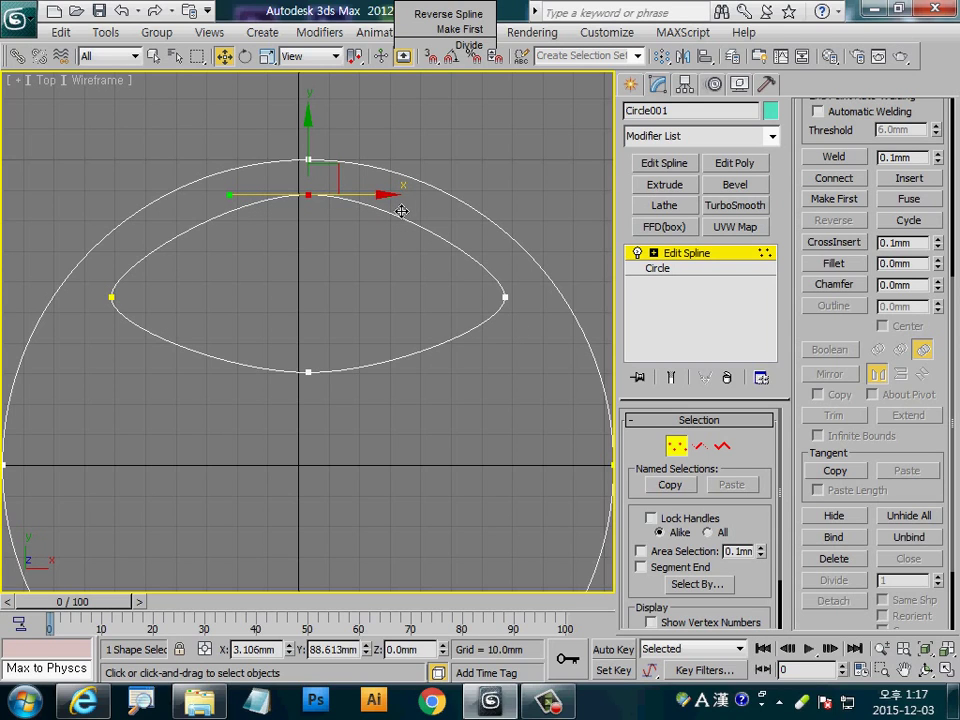
drag(401, 211, 439, 211)
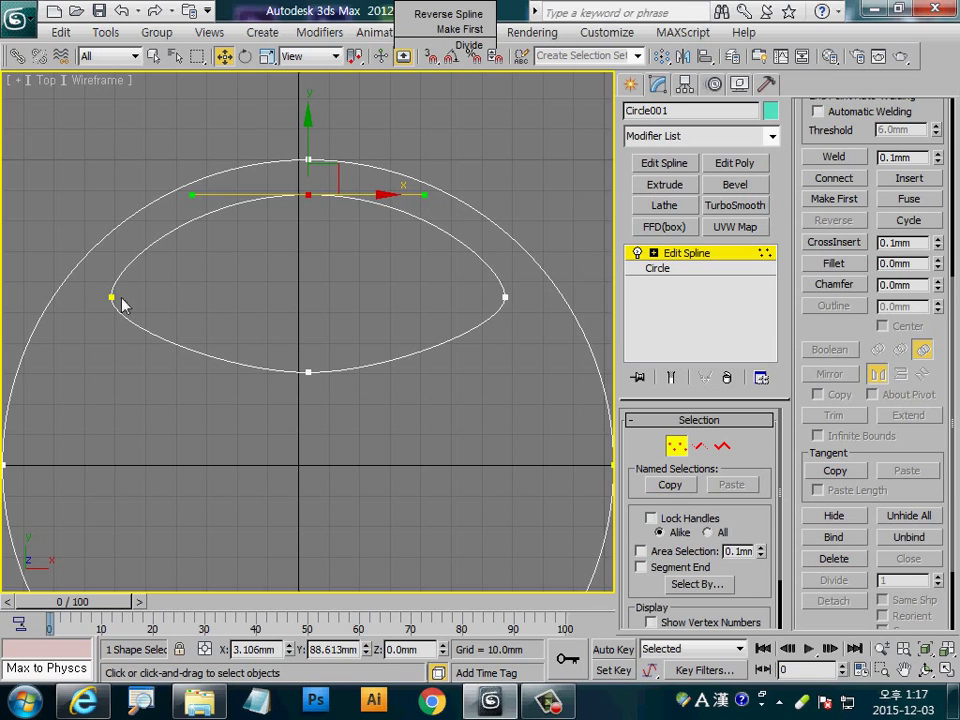
click(322, 392)
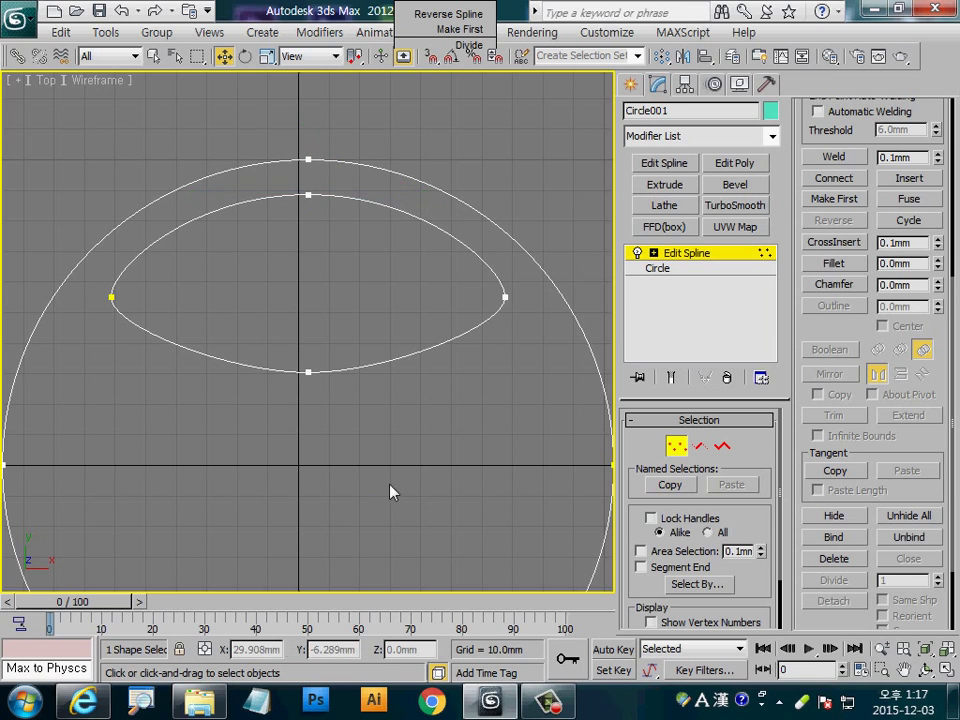
scroll(395, 495, down, 3)
middle_drag(403, 508, 410, 449)
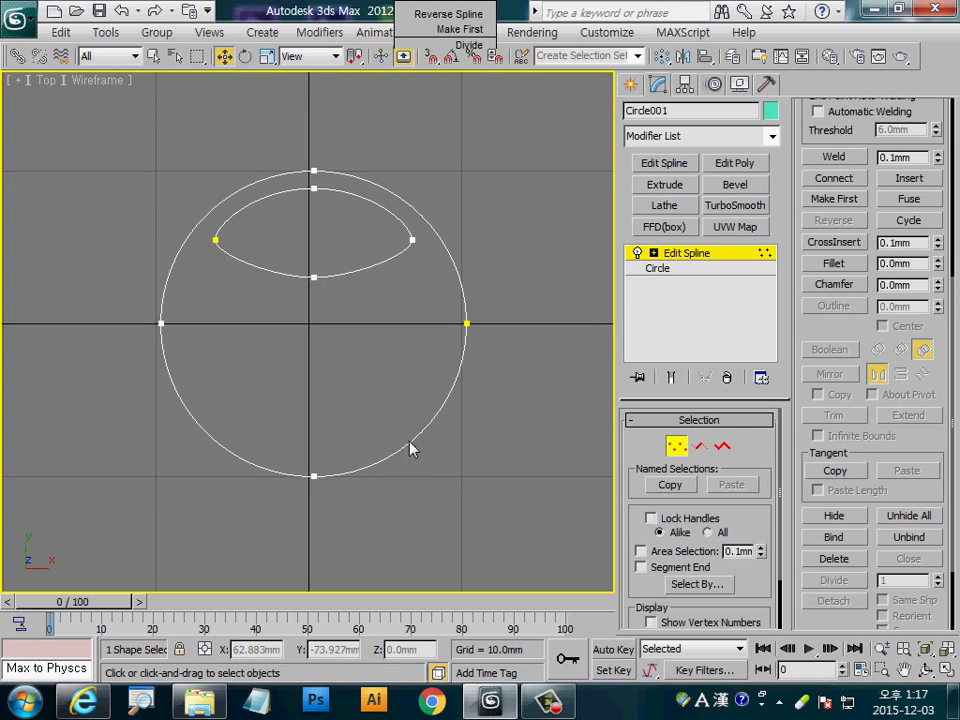
Select the lens sub-spline at Spline level and detach it as new object Shape001.
click(722, 446)
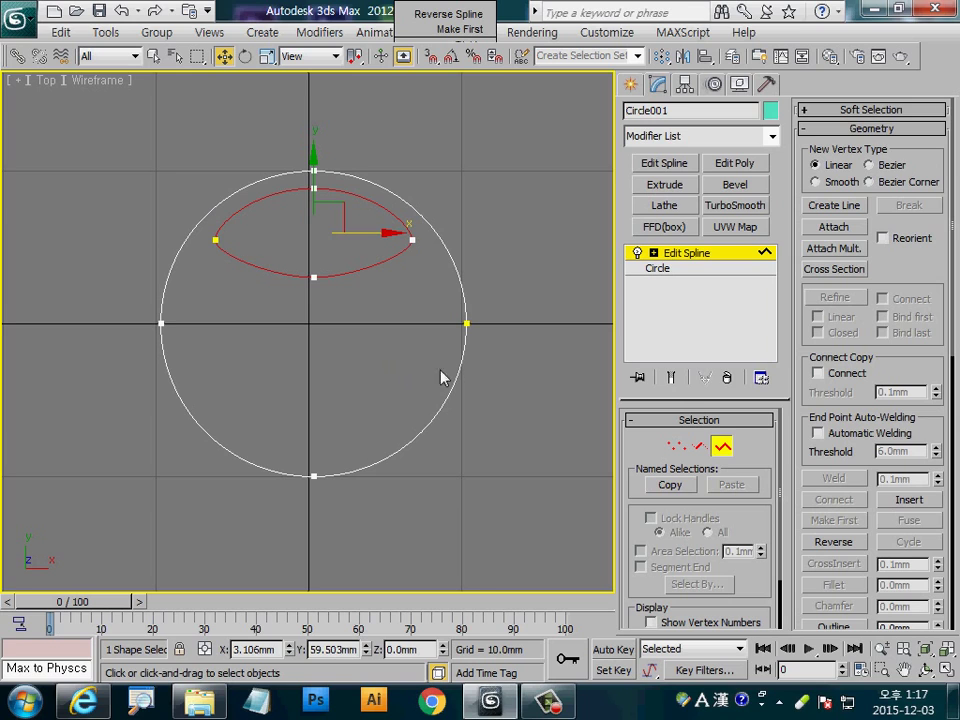
drag(921, 392, 919, 14)
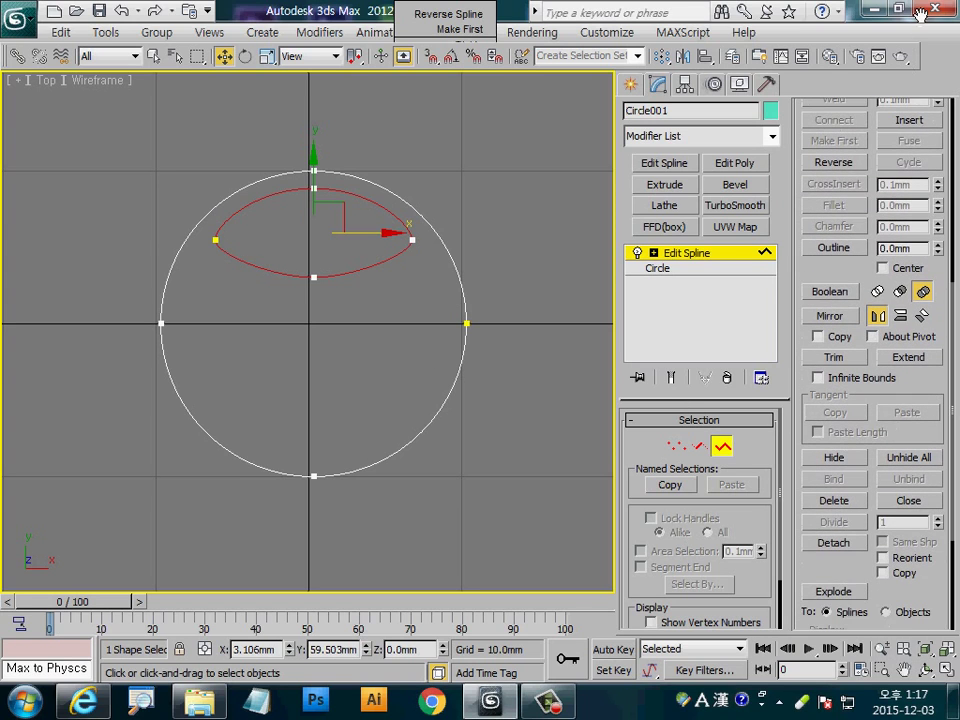
click(833, 542)
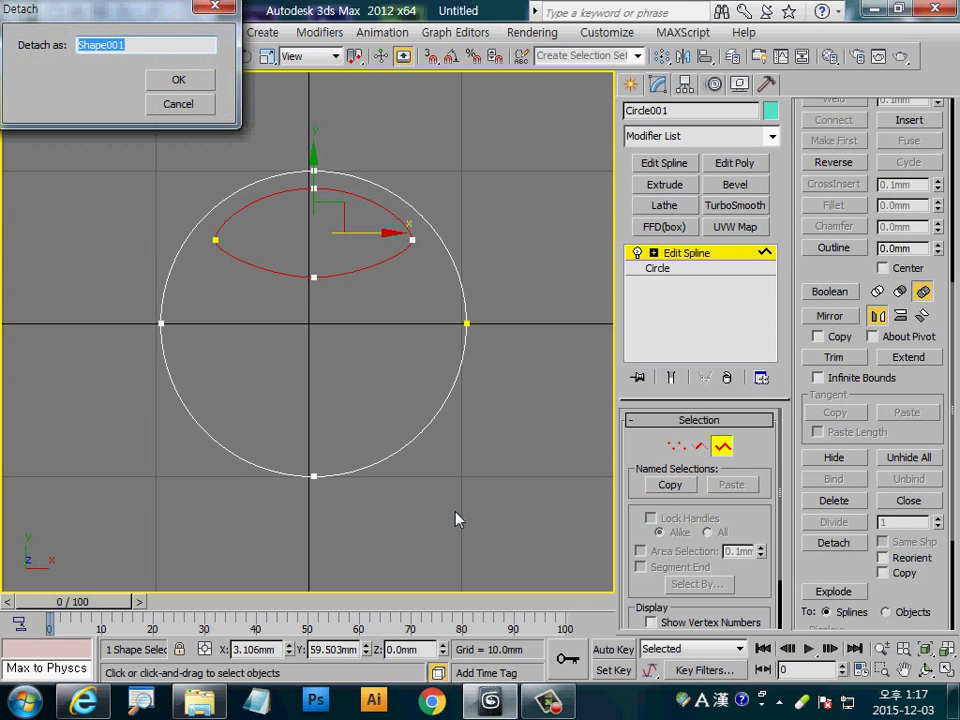
drag(122, 10, 160, 77)
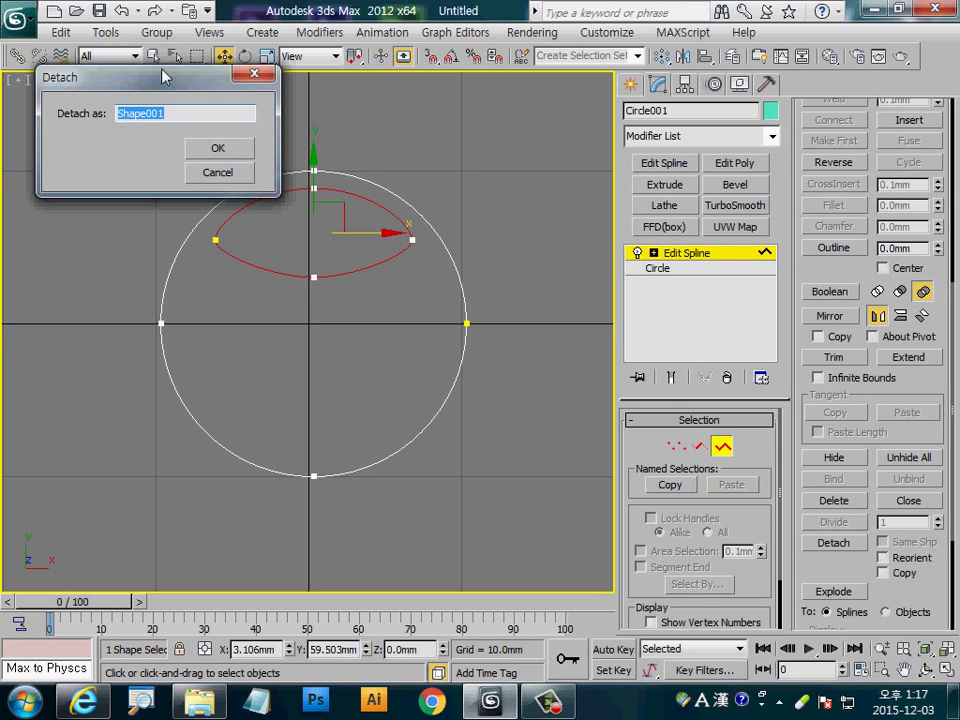
click(230, 148)
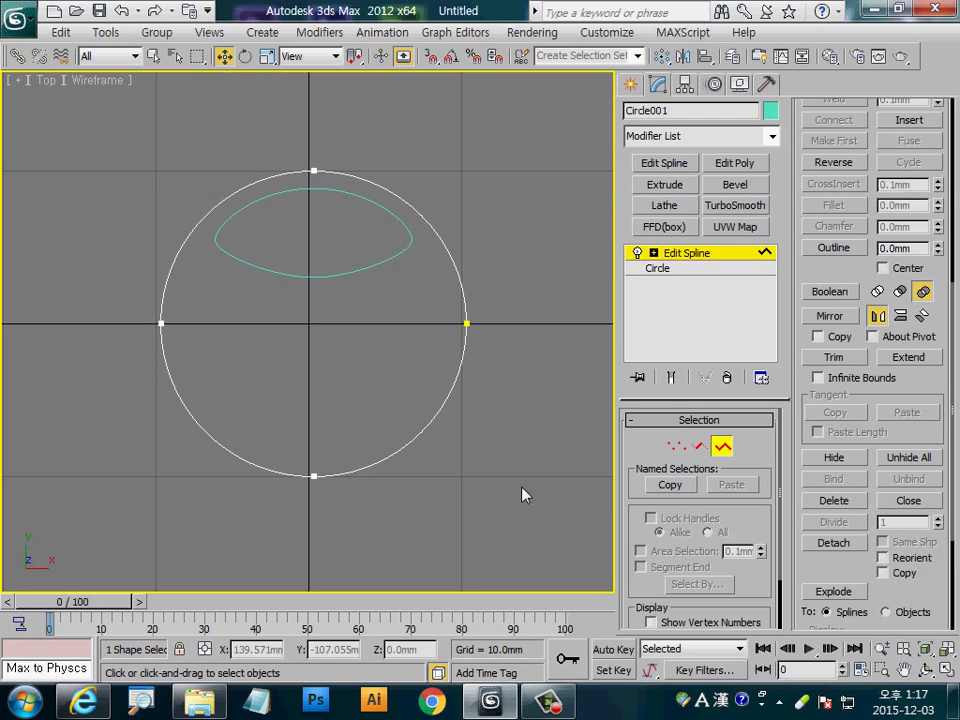
Select Shape001 and change its object colour to dark blue.
click(722, 446)
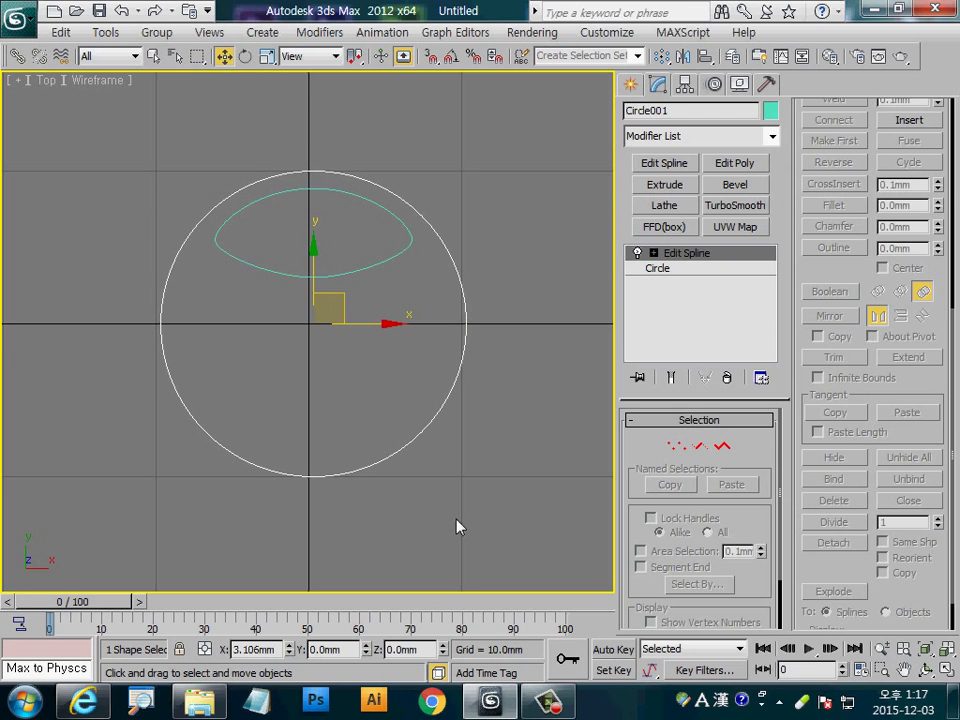
click(470, 560)
click(368, 280)
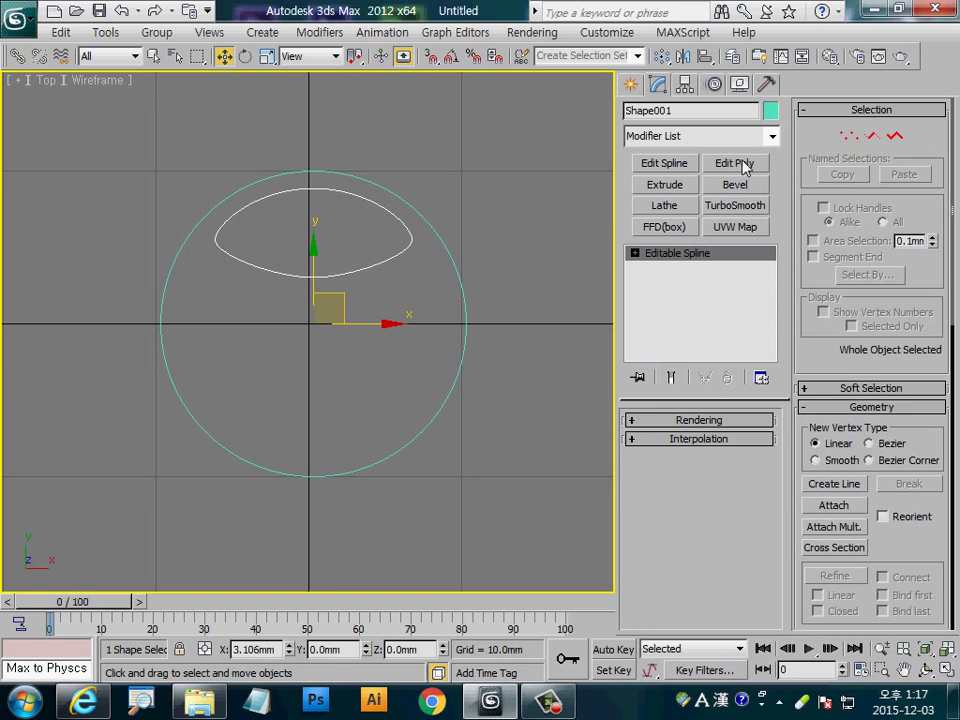
click(772, 112)
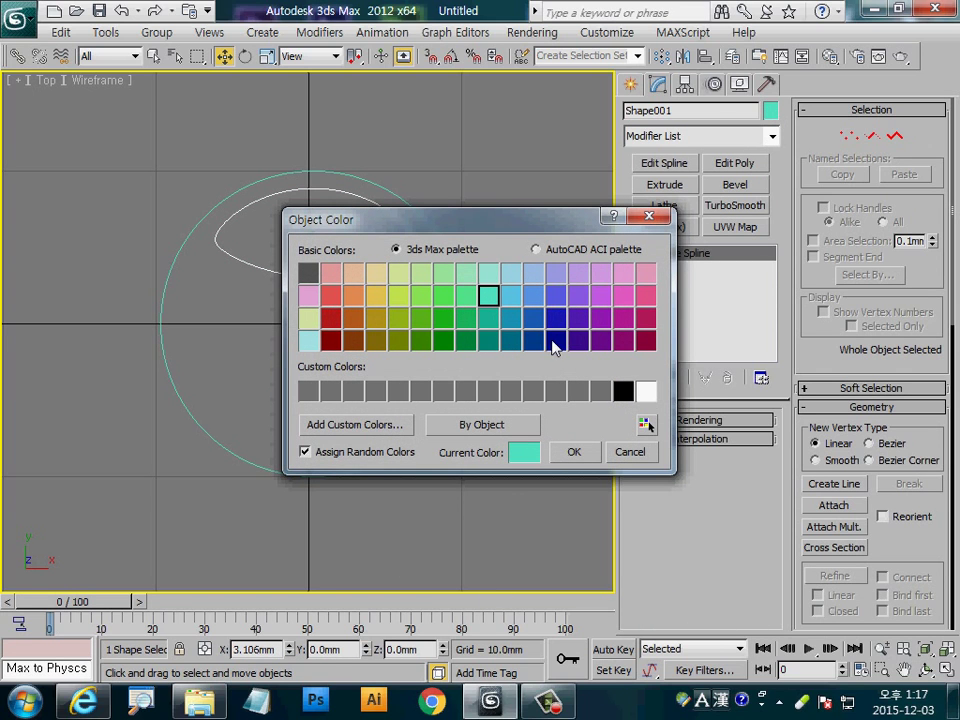
click(554, 341)
click(572, 453)
click(445, 485)
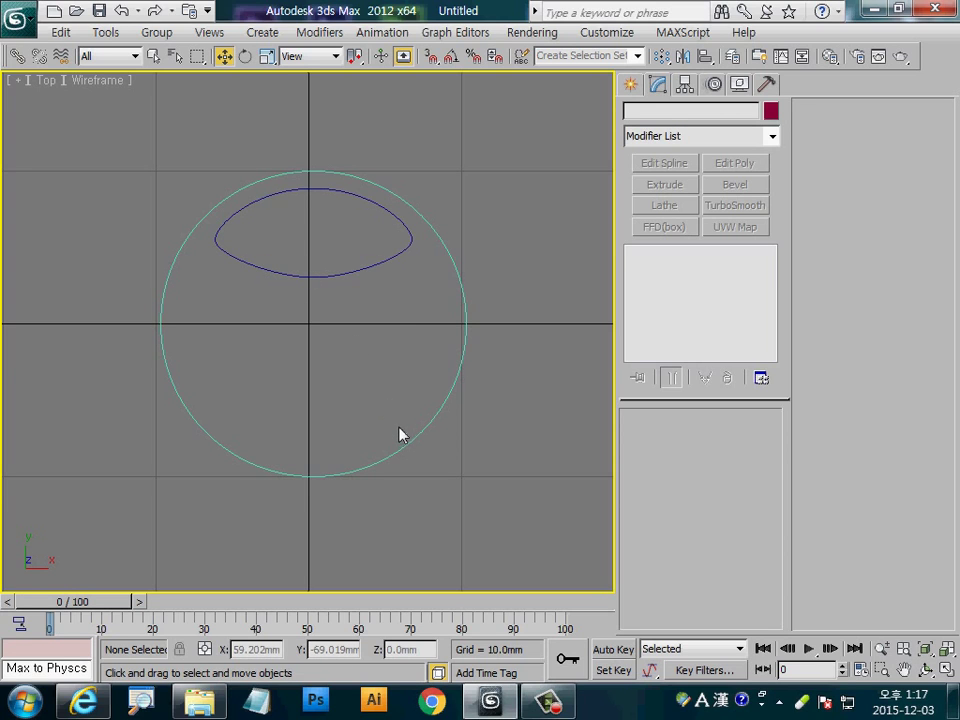
Array Shape001 as 3 copies rotated through 360° total about Z.
click(360, 268)
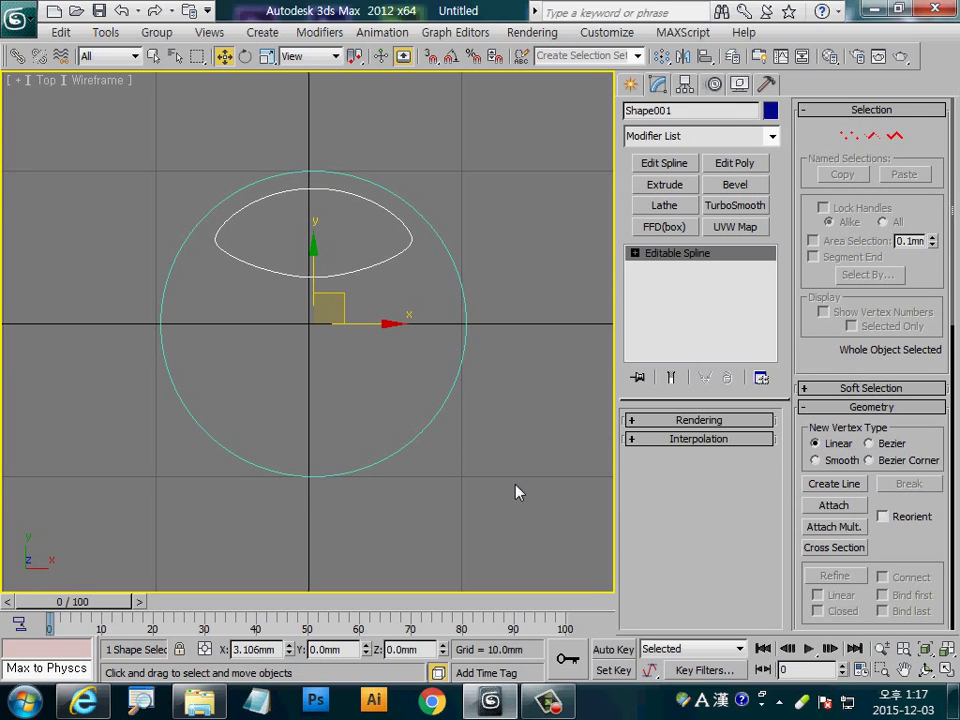
click(661, 60)
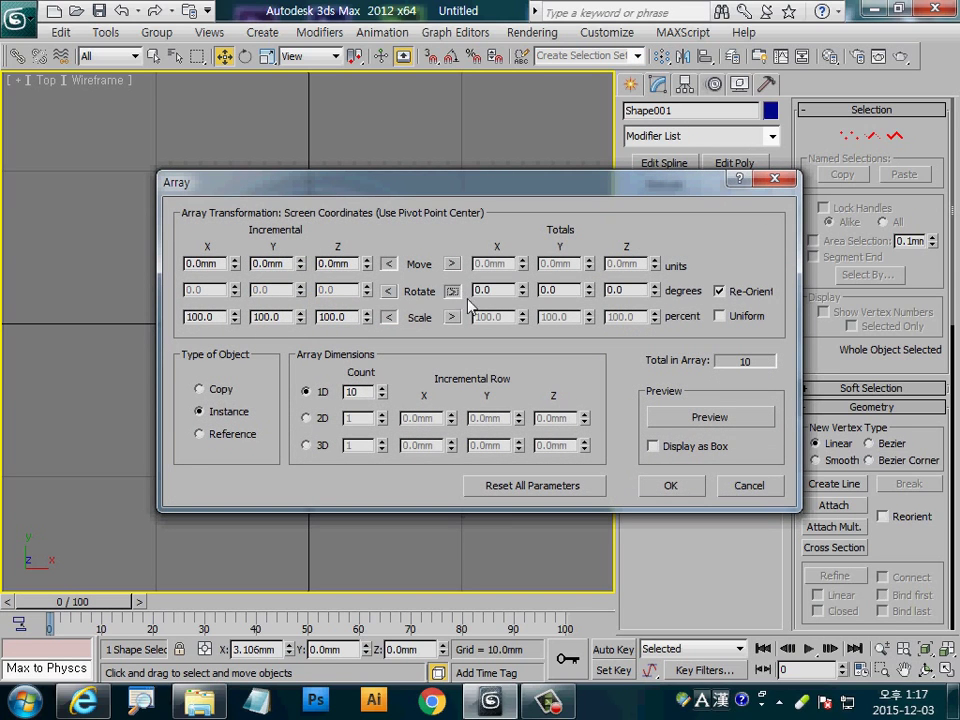
click(624, 290)
text(360)
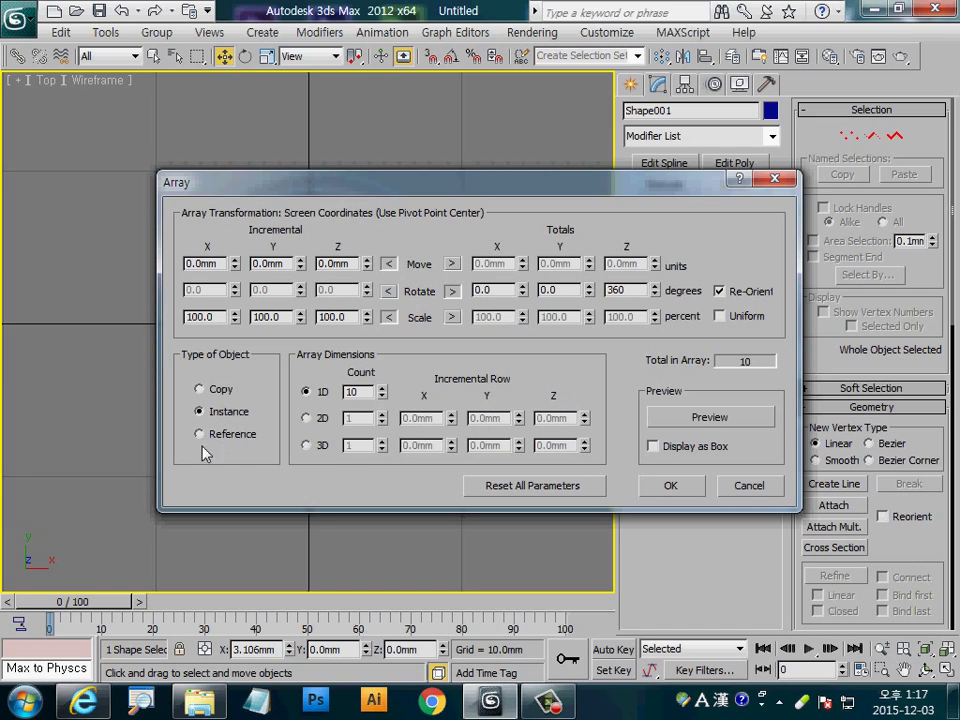
click(200, 389)
double_click(345, 393)
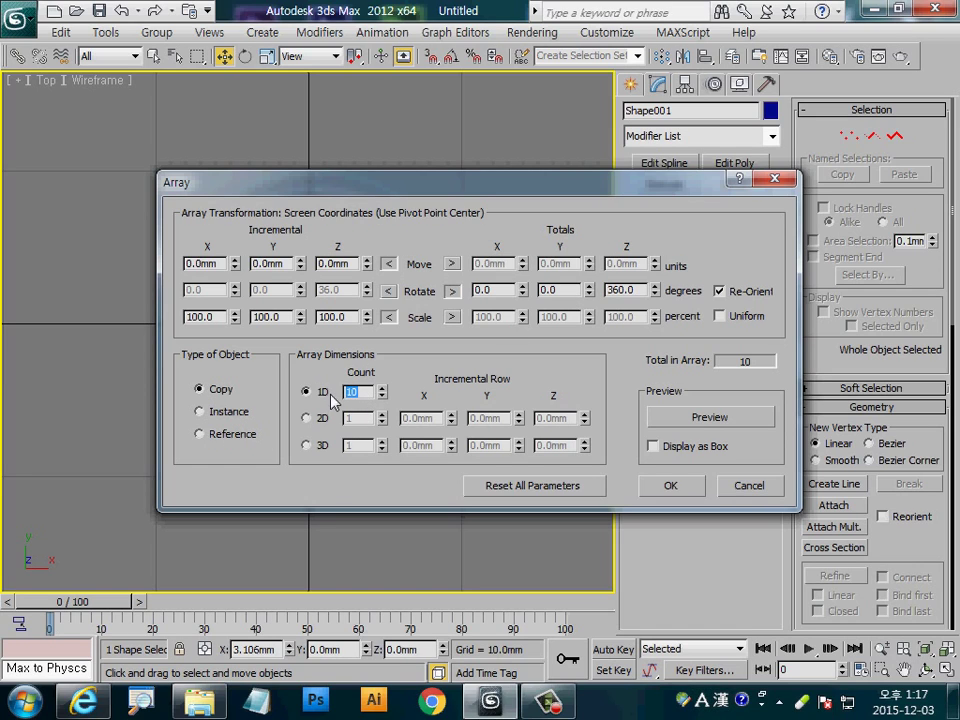
text(3)
click(670, 487)
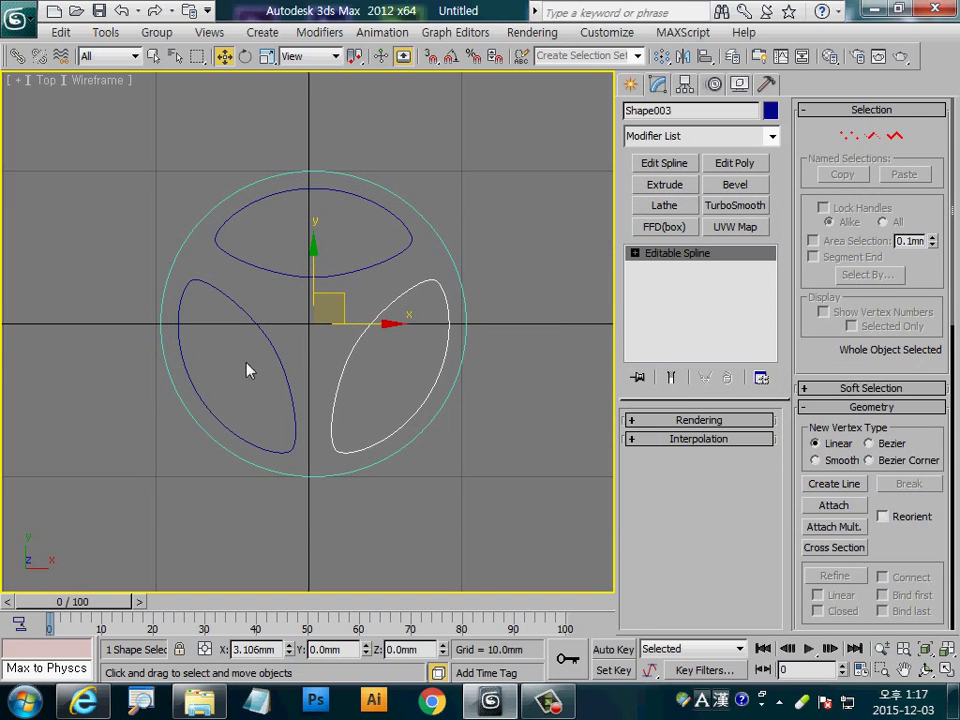
Select the outer circle and attach the top, right and left lens splines to it.
click(324, 493)
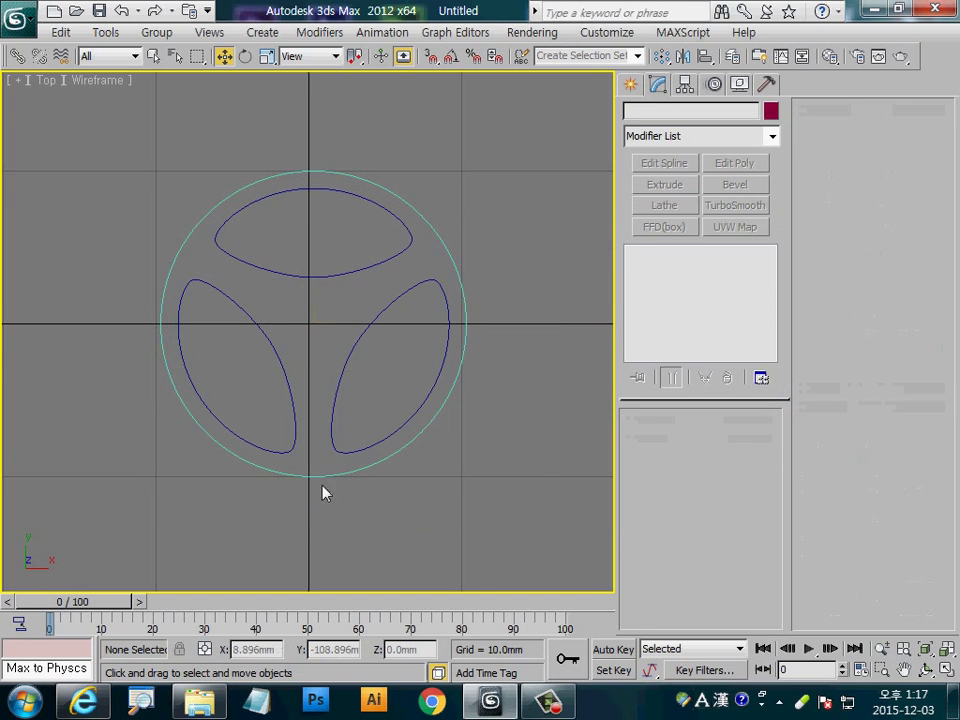
click(334, 477)
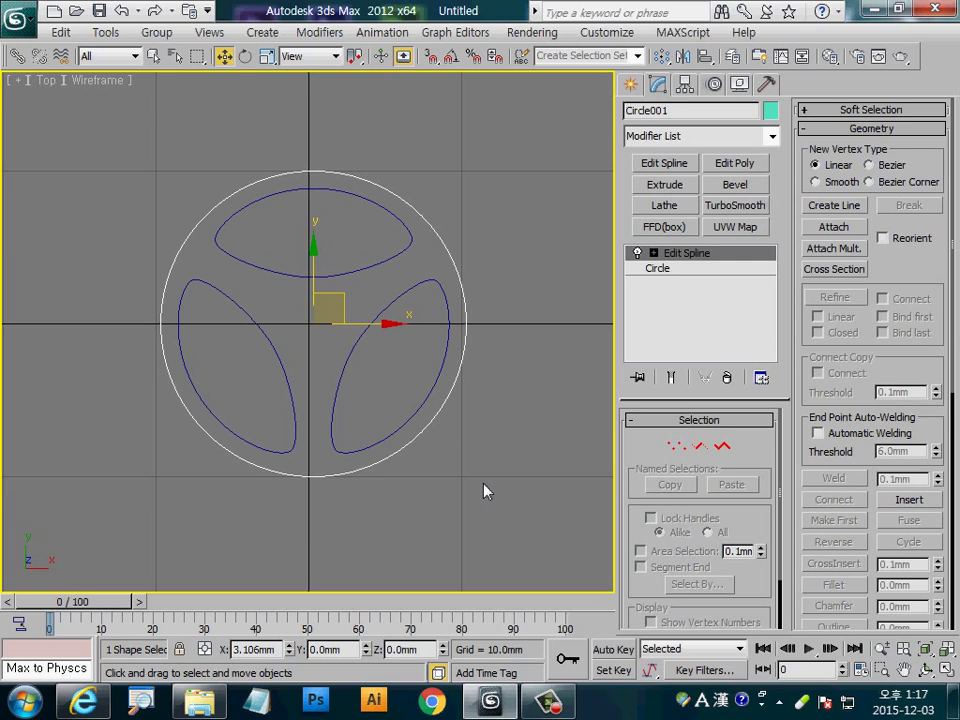
click(835, 227)
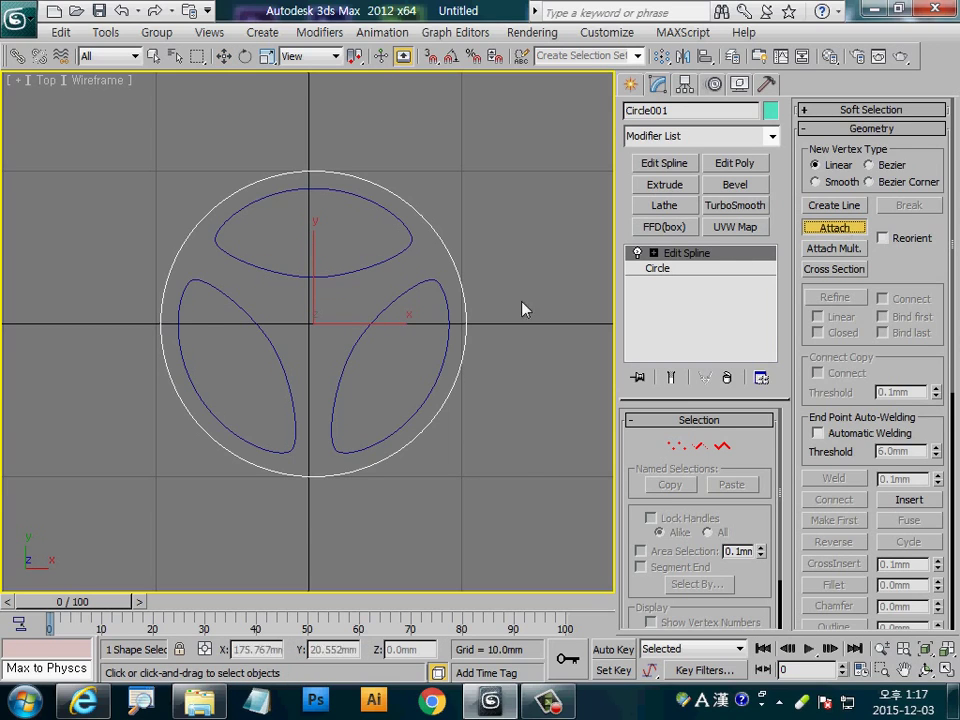
click(349, 276)
click(383, 335)
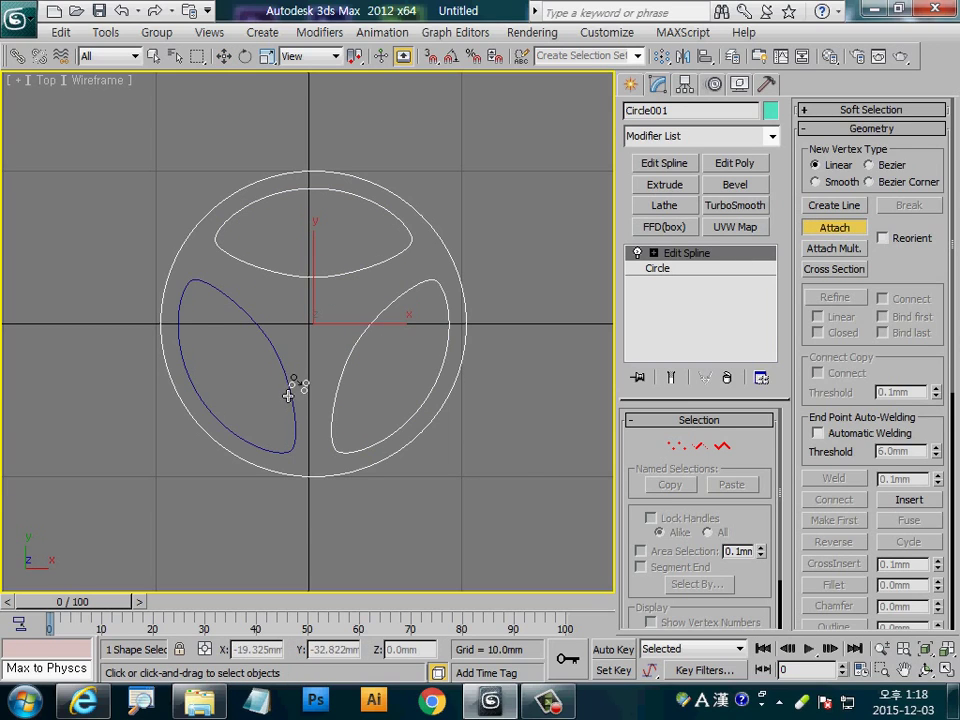
click(294, 388)
key(w)
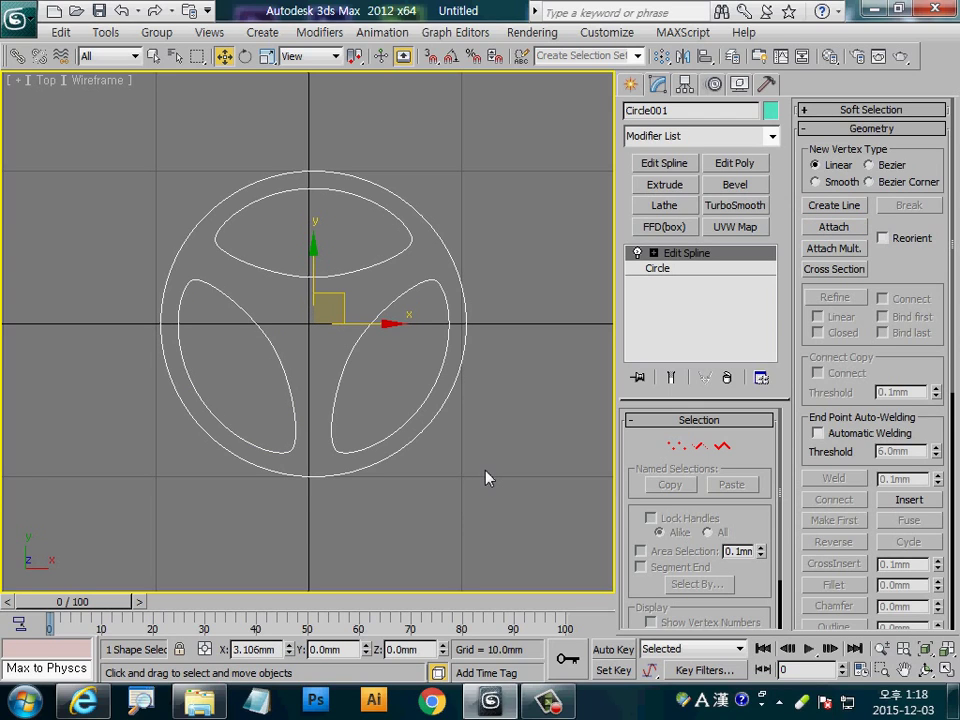
Add a Bevel modifier and set Level 1 height and outline to 5 mm.
click(735, 184)
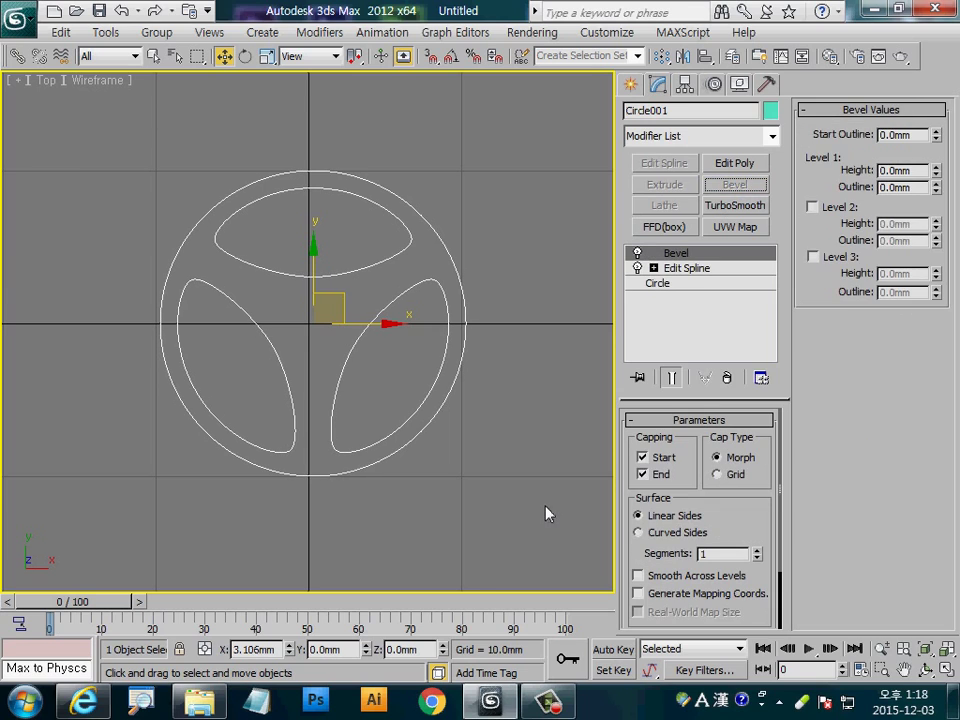
key(alt+w)
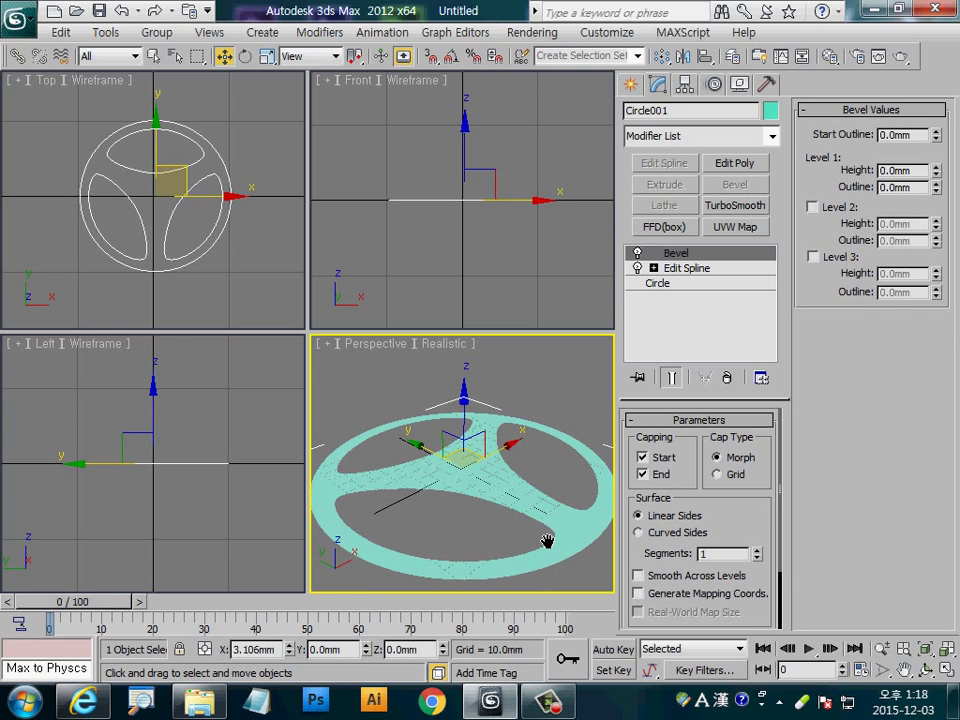
alt+middle_drag(546, 540, 557, 571)
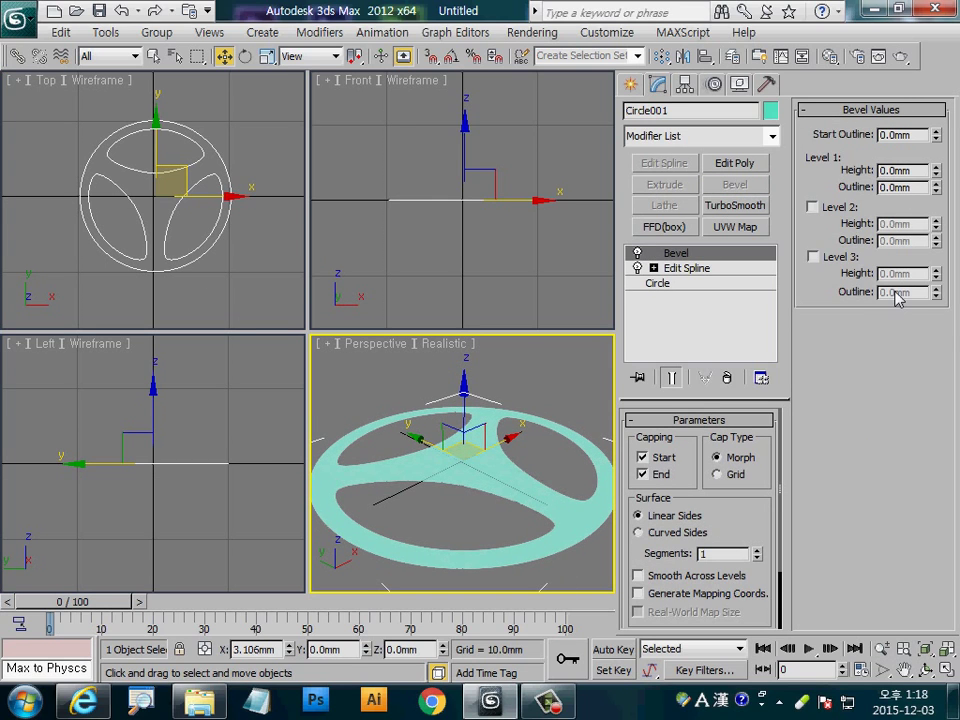
double_click(903, 171)
text(5)
key(Tab)
text(5)
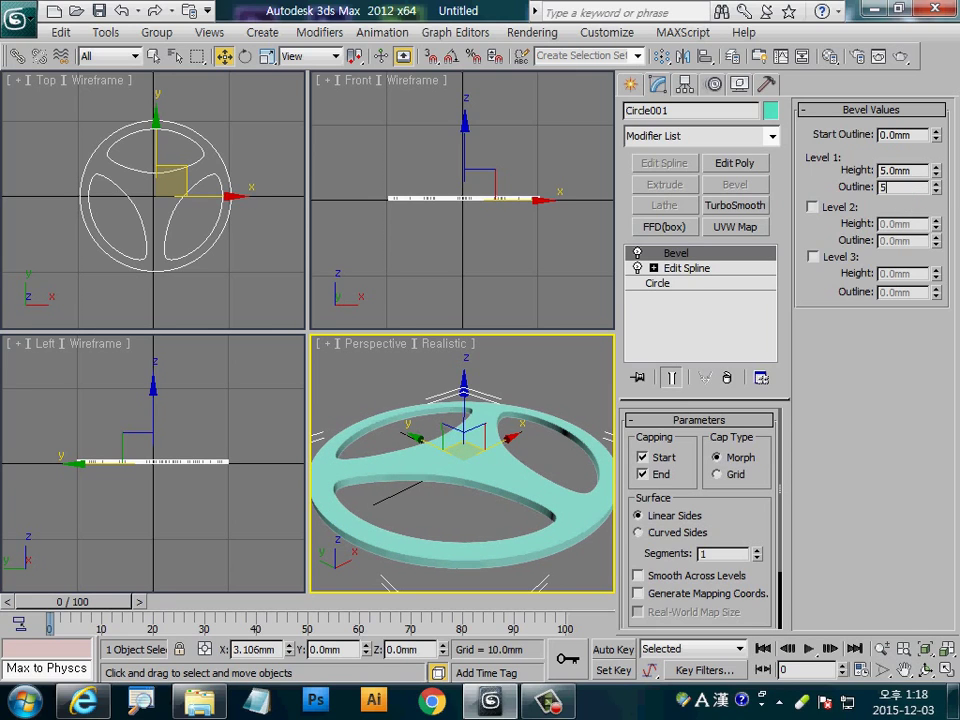
Enable bevel Level 2 with a 10 mm height.
click(812, 207)
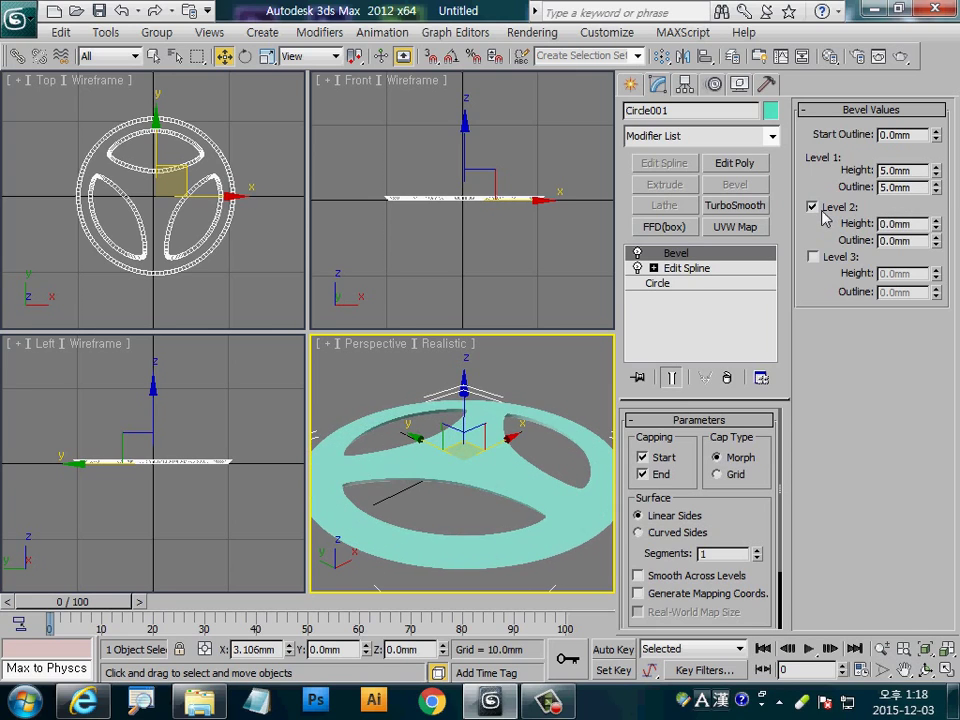
double_click(903, 224)
text(10)
key(Return)
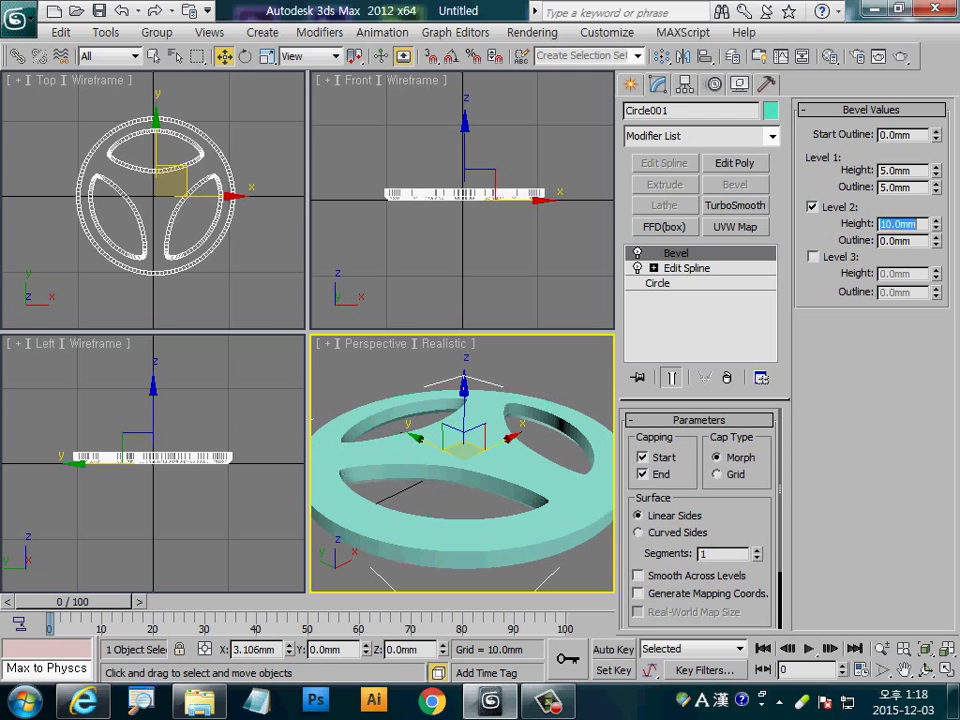
Enable bevel Level 3 with a 5 mm height and -5 mm outline.
click(812, 257)
double_click(903, 273)
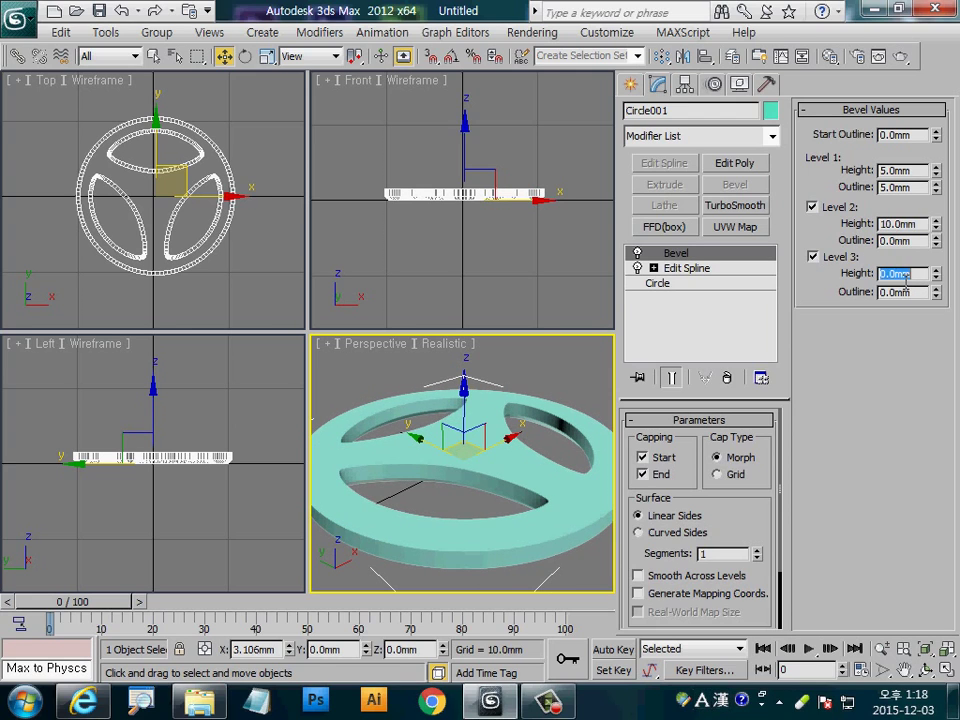
text(5)
double_click(900, 292)
text(-)
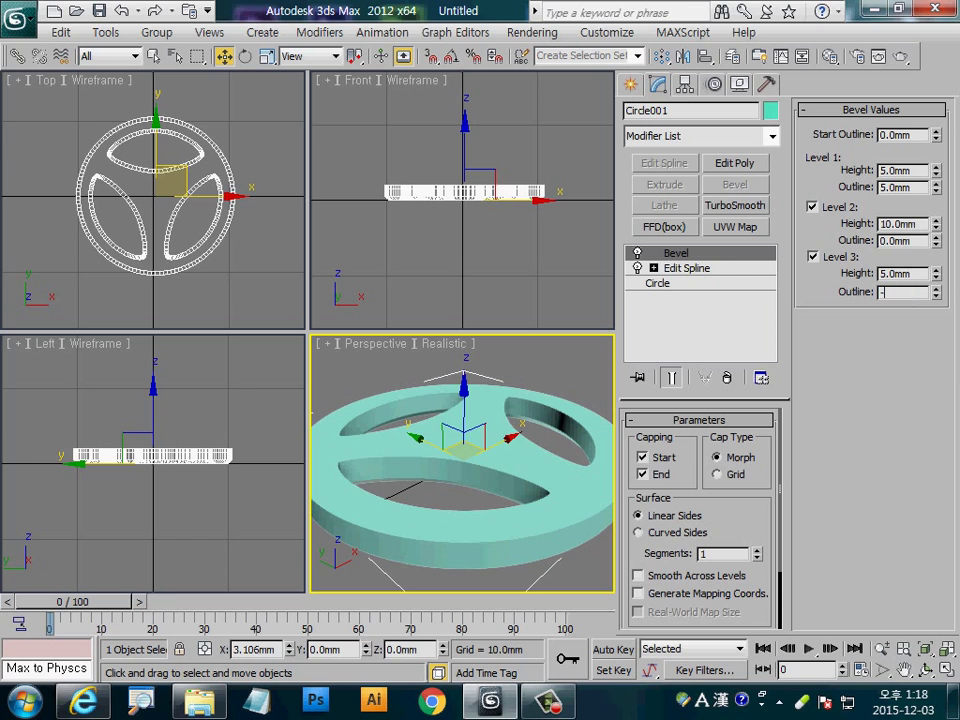
key(Return)
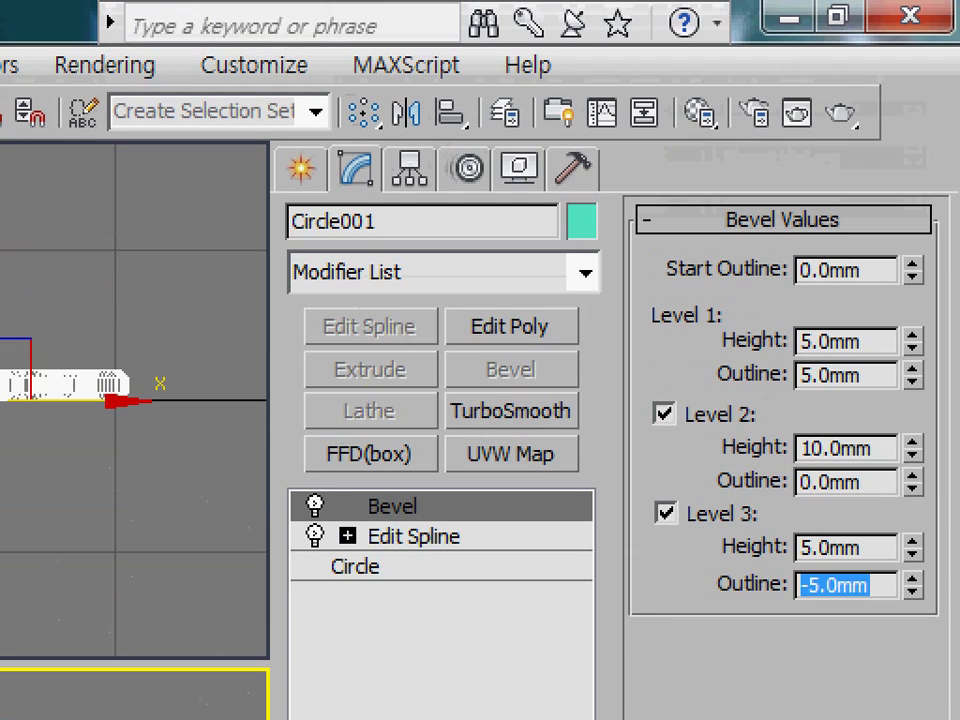
mouse_move(828, 250)
mouse_down()
mouse_move(707, 321)
mouse_move(707, 626)
mouse_move(928, 396)
mouse_move(826, 248)
mouse_up()
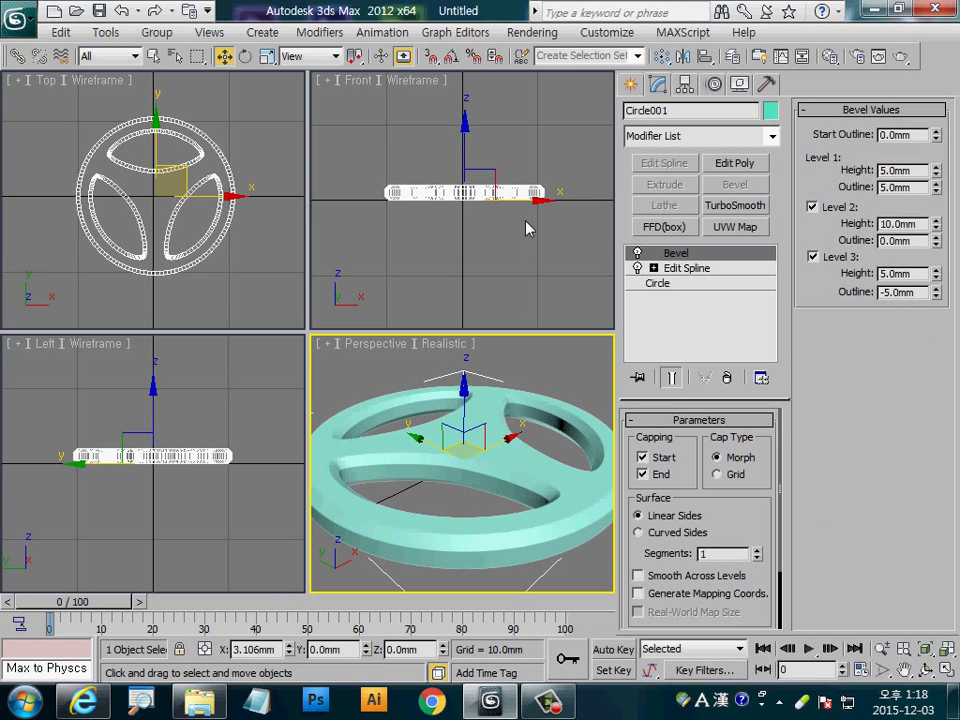
scroll(510, 255, up, 2)
scroll(520, 245, up, 3)
scroll(520, 242, up, 3)
scroll(531, 260, up, 3)
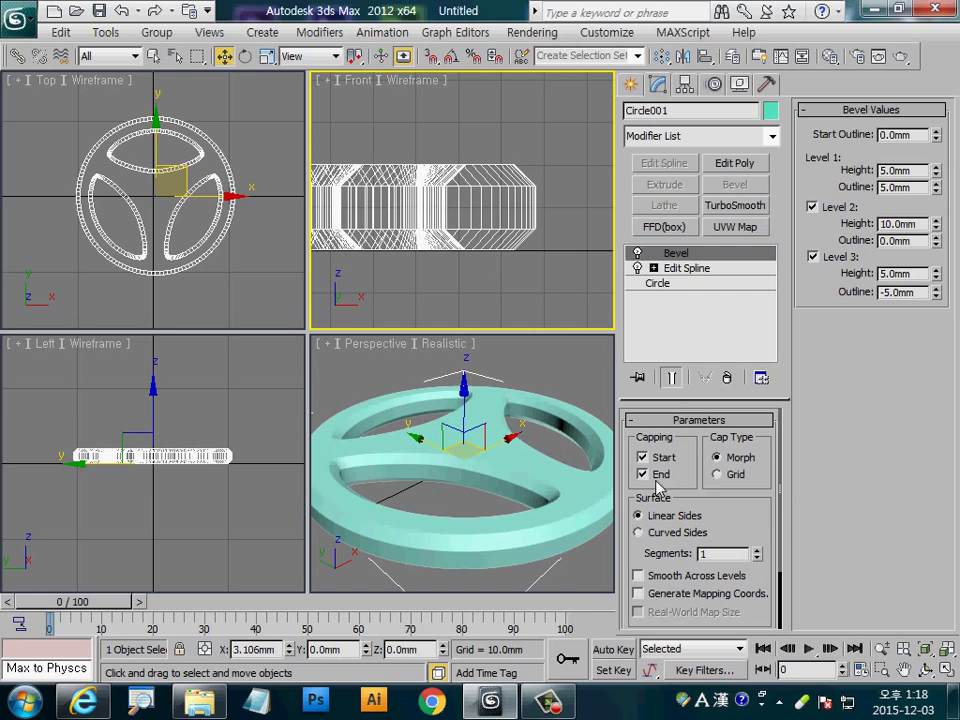
Switch the bevel to Curved Sides and set its Segments to 5.
drag(641, 527, 654, 422)
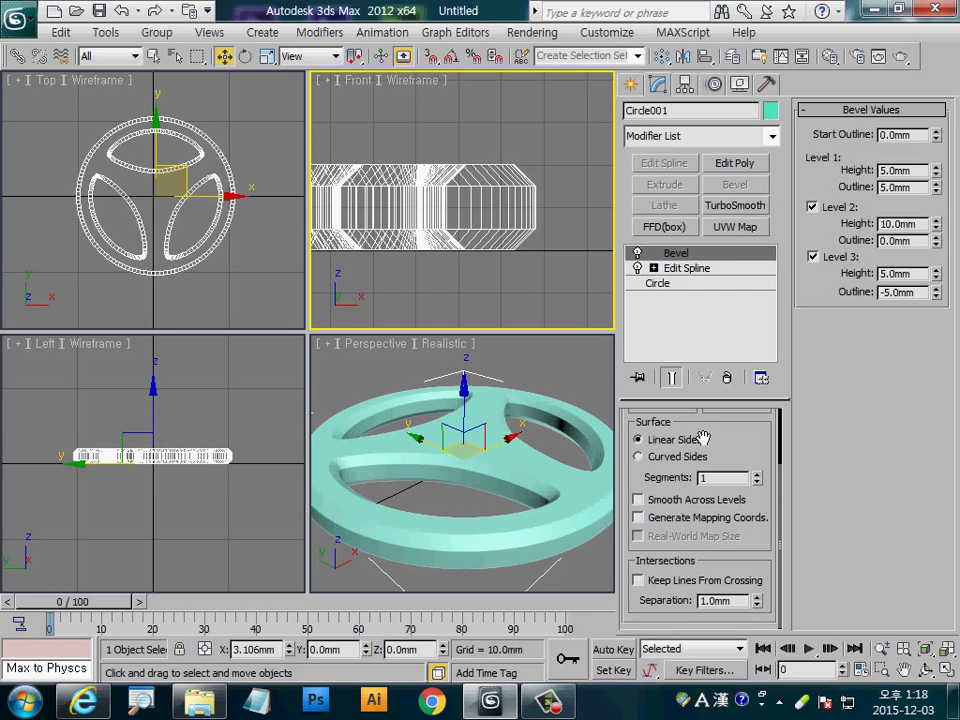
click(639, 456)
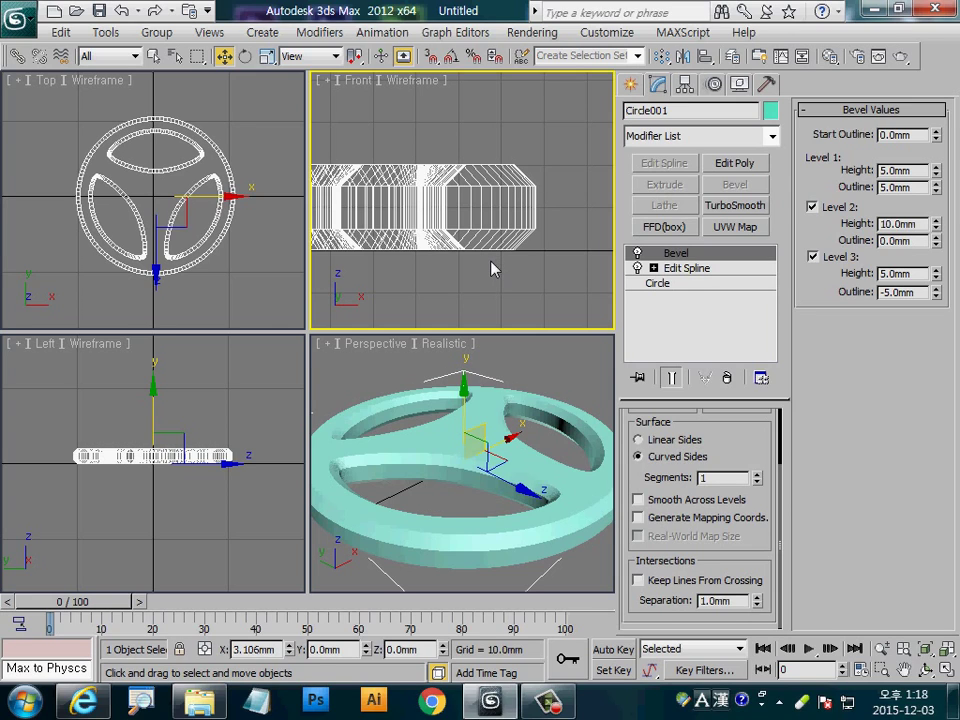
double_click(722, 484)
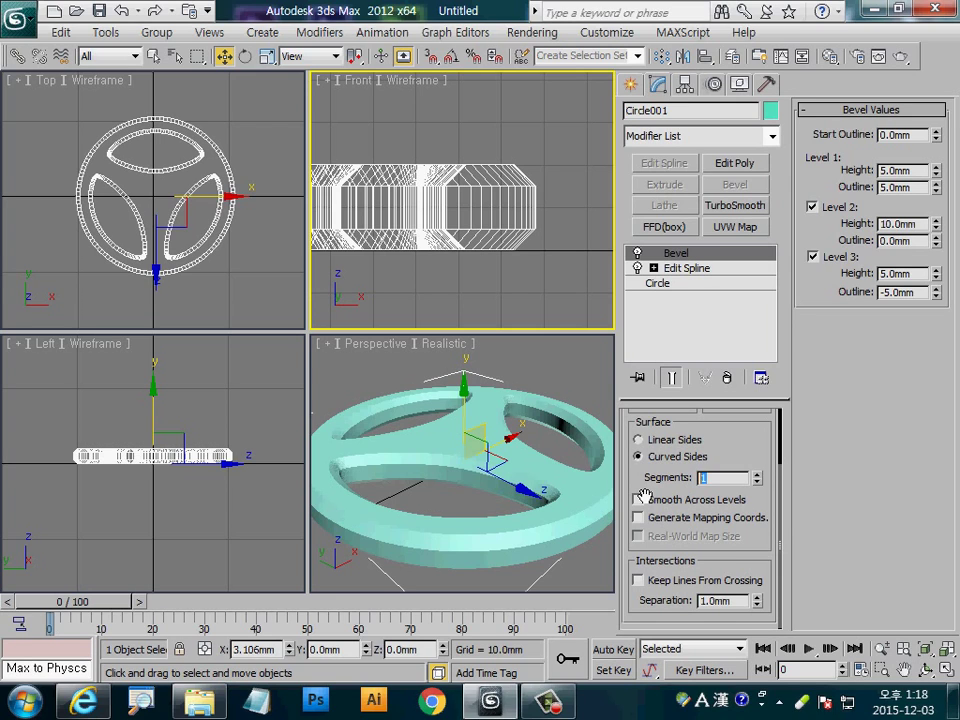
text(5)
key(Return)
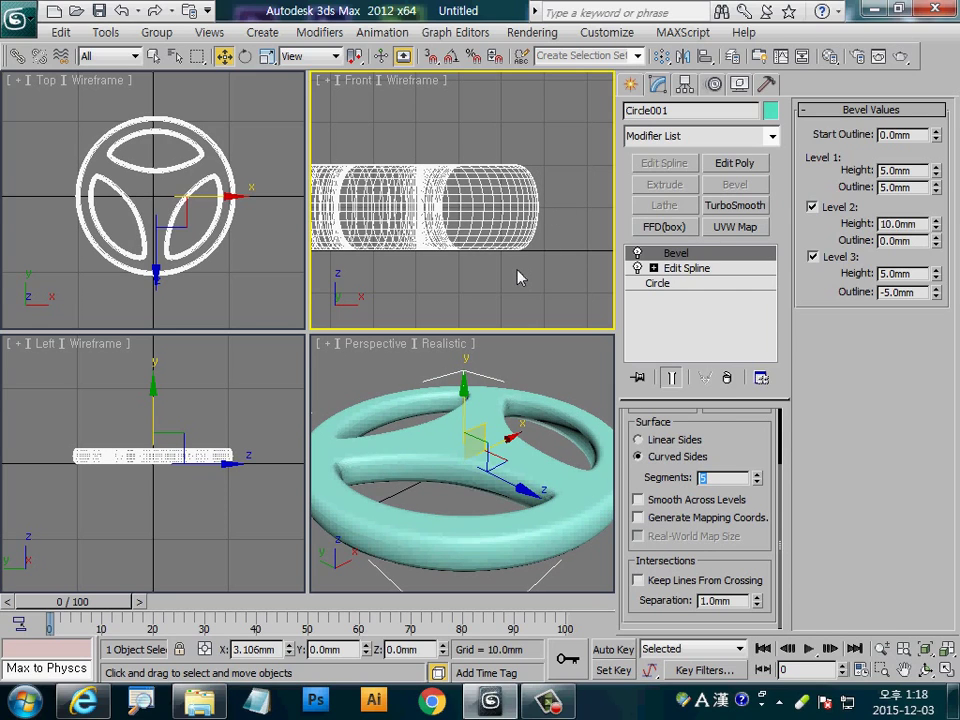
scroll(533, 278, down, 3)
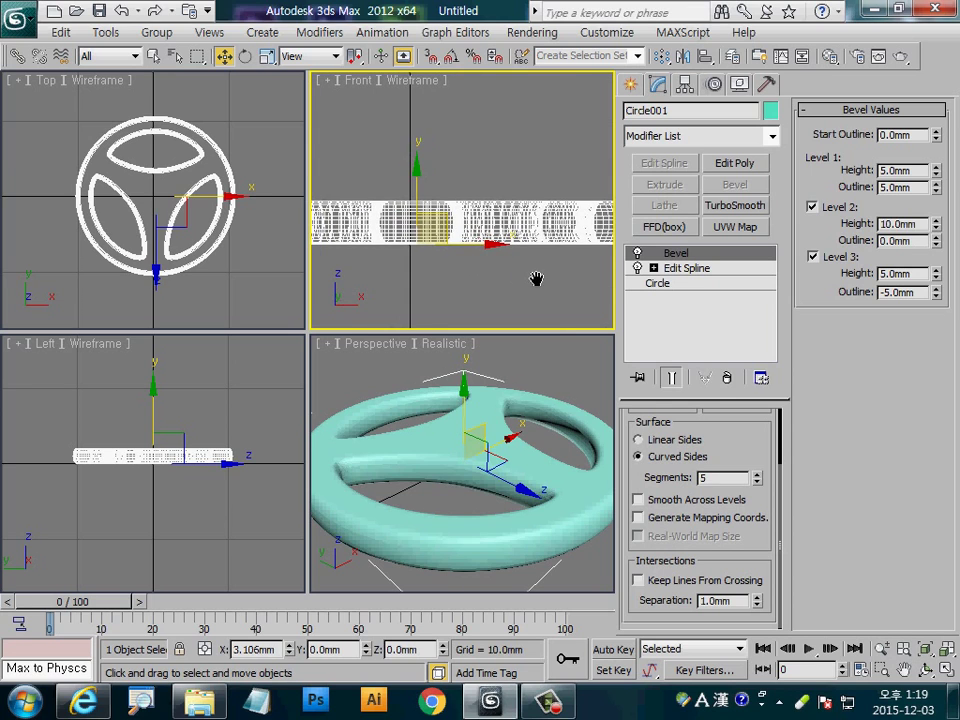
scroll(505, 273, down, 2)
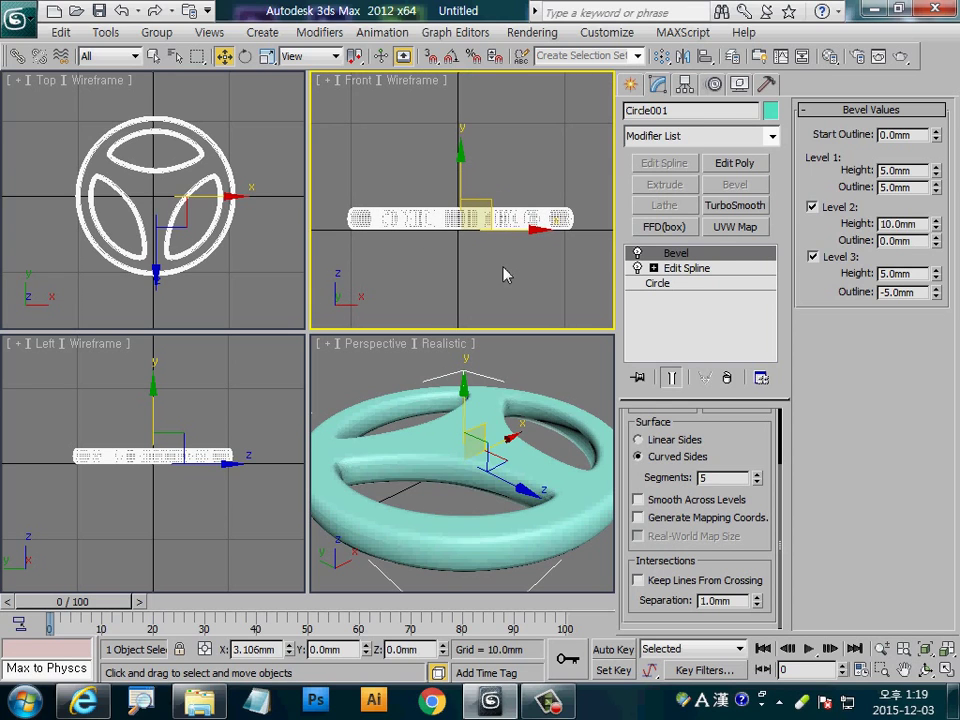
Add a Squeeze modifier to Circle001 with Axial Bulge 0.3 and bulge curve 5.0.
click(700, 136)
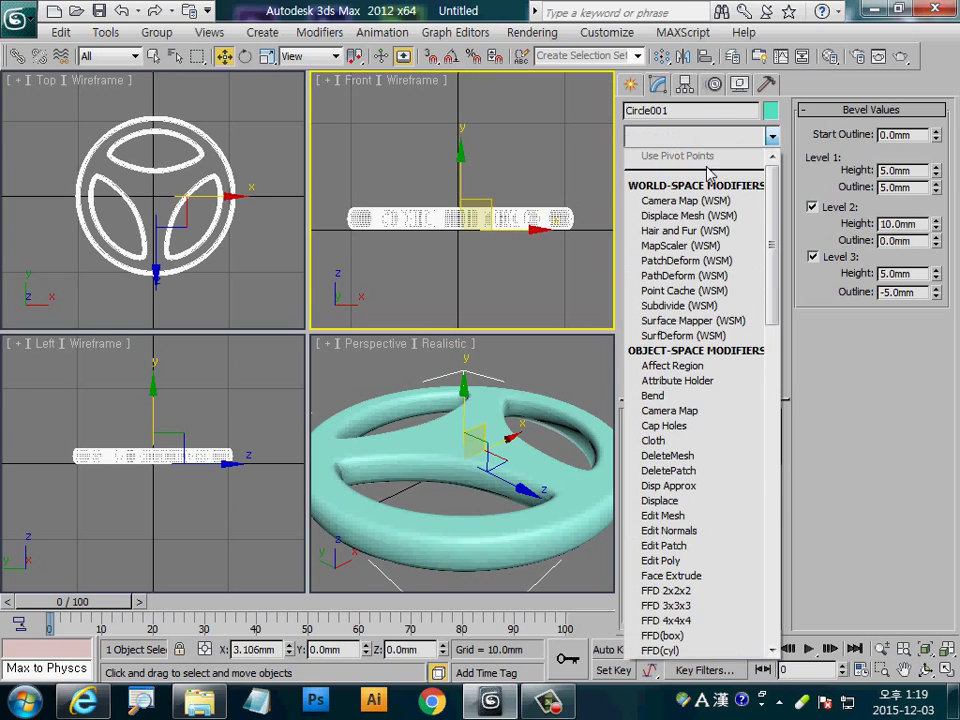
scroll(705, 455, down, 8)
scroll(705, 455, down, 12)
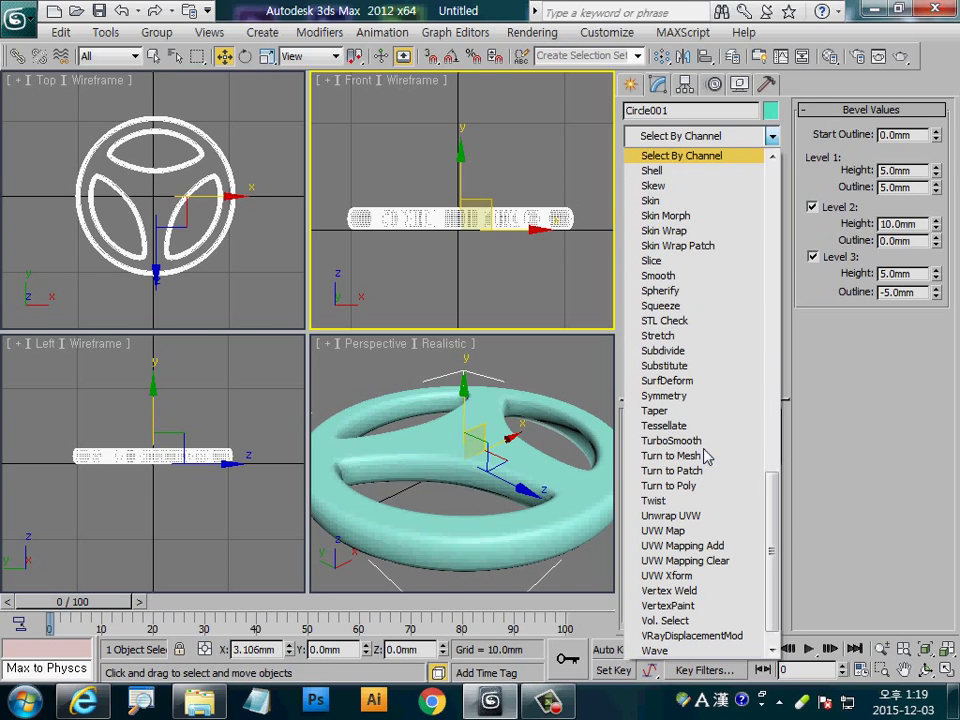
click(693, 306)
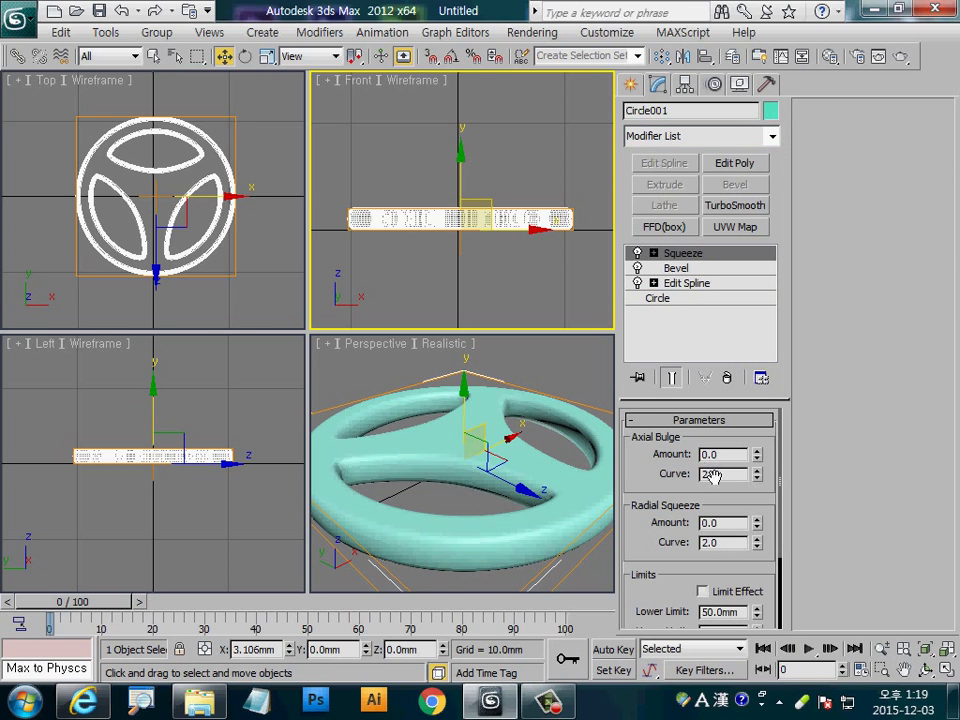
double_click(722, 455)
text(0.3)
key(Return)
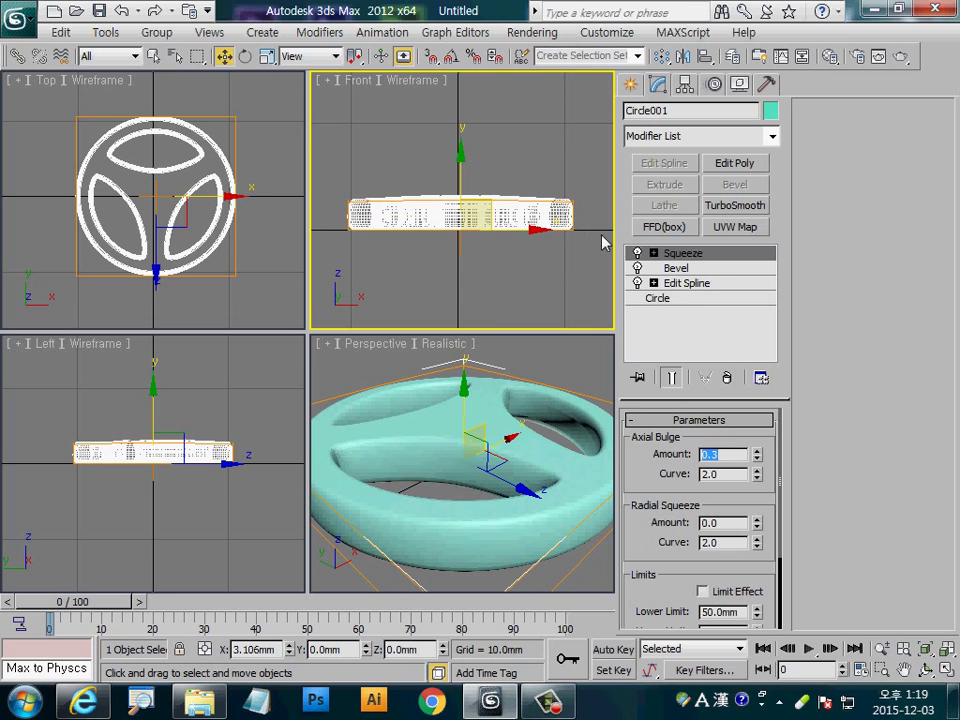
drag(757, 474, 745, 460)
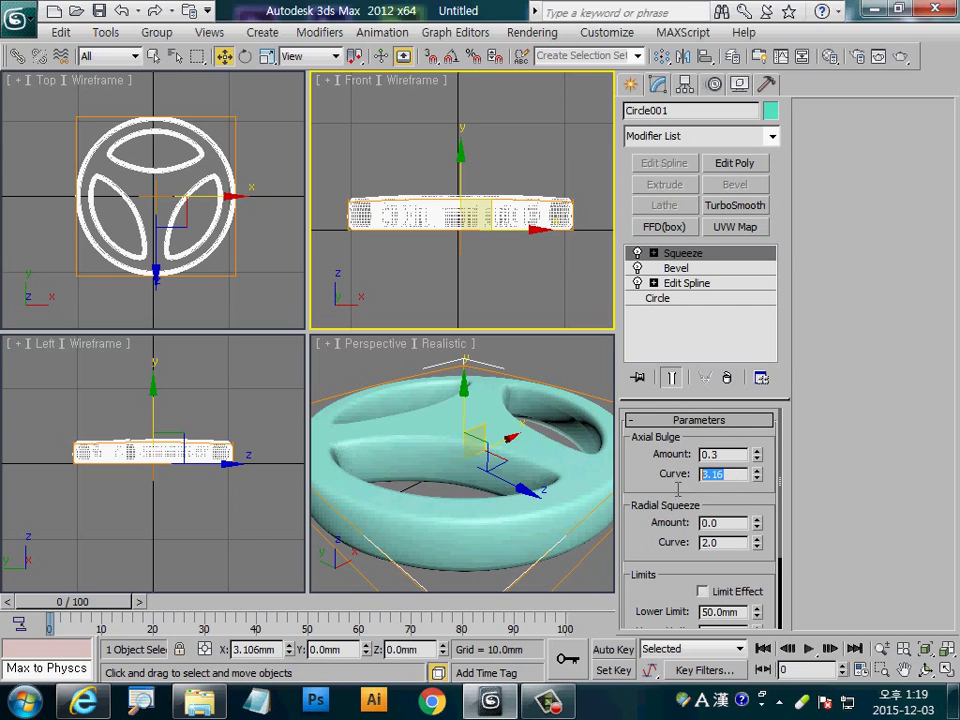
text(5)
key(Return)
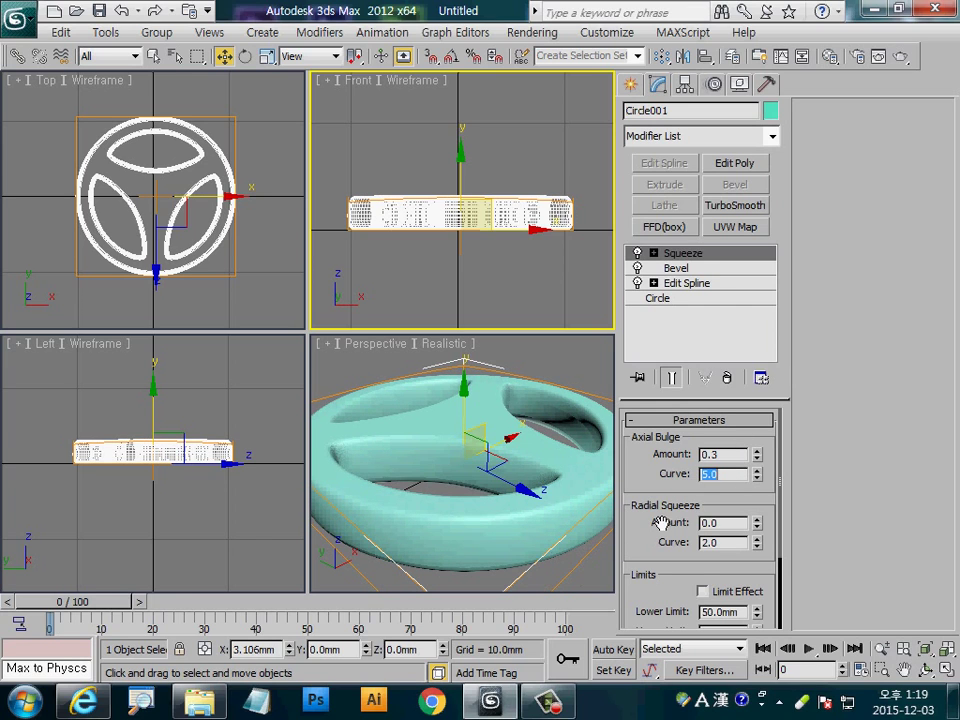
Set Radial Squeeze to -0.03 with curve 2.0, then orbit to view the wheel from above.
scroll(654, 510, down, 1)
scroll(559, 529, up, 3)
middle_drag(559, 529, 516, 492)
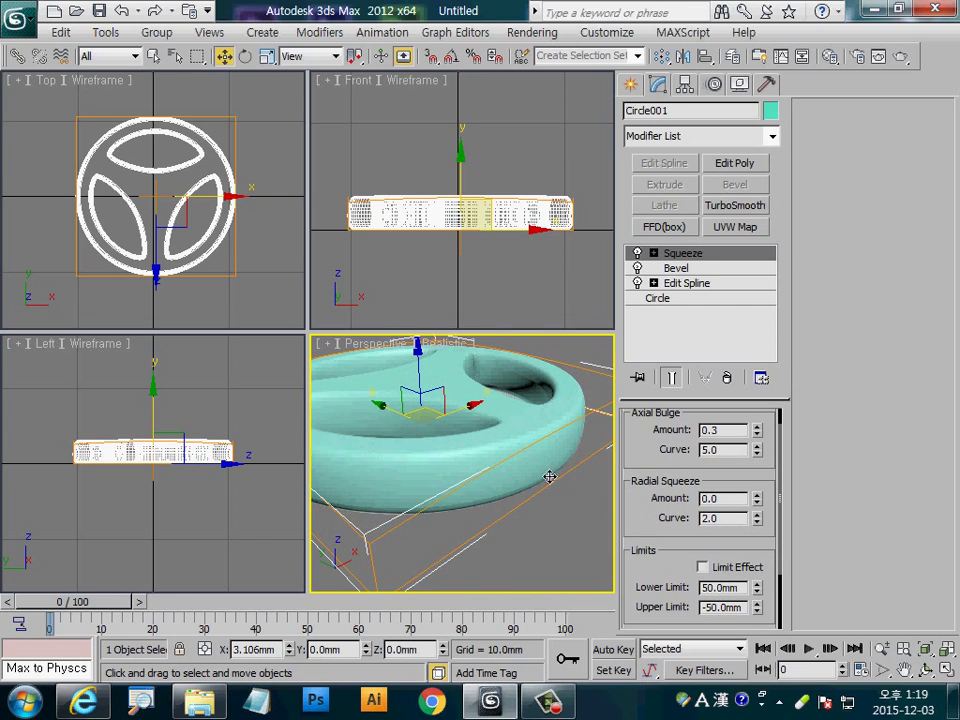
drag(757, 505, 770, 517)
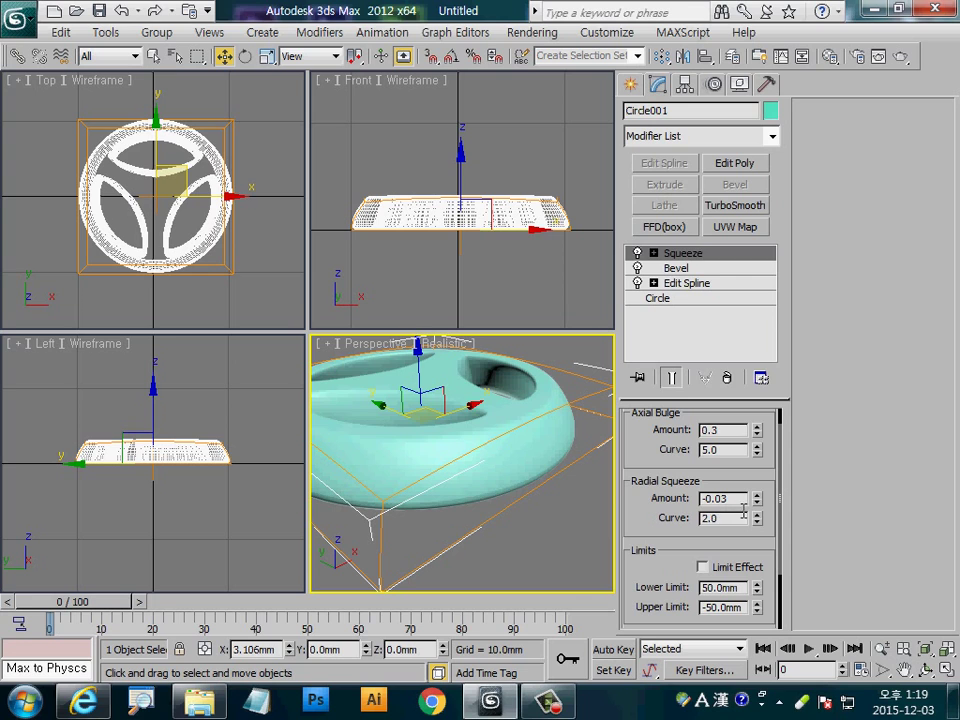
alt+middle_drag(523, 478, 536, 576)
mouse_move(499, 506)
alt+middle_down()
mouse_move(510, 546)
mouse_move(476, 575)
alt+middle_up()
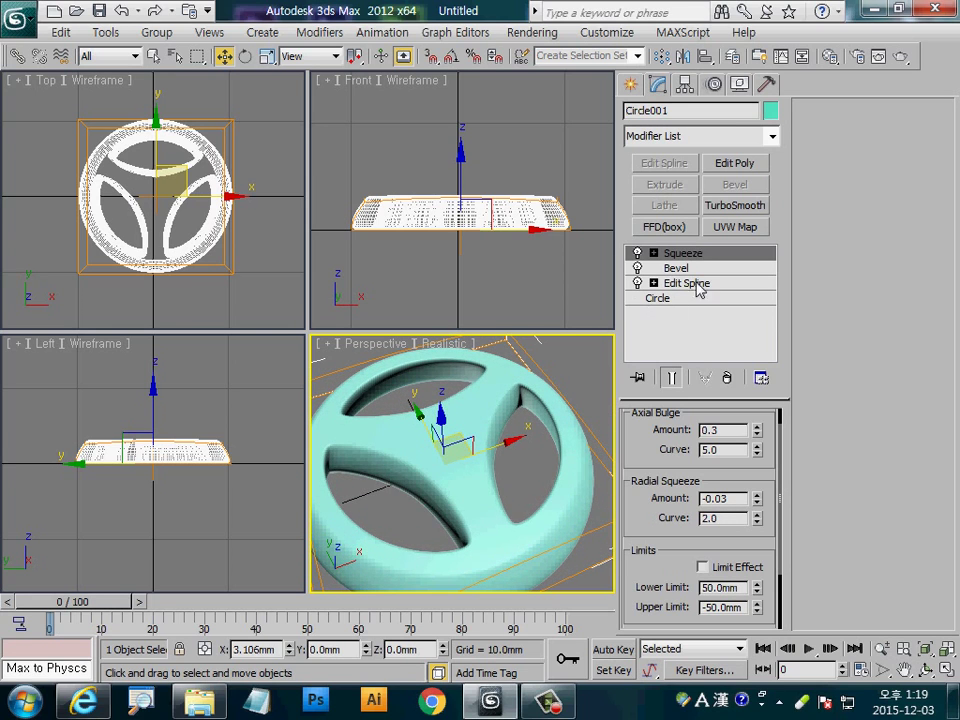
Move the Squeeze Center up about 4.8 mm in the maximized Front view.
click(654, 254)
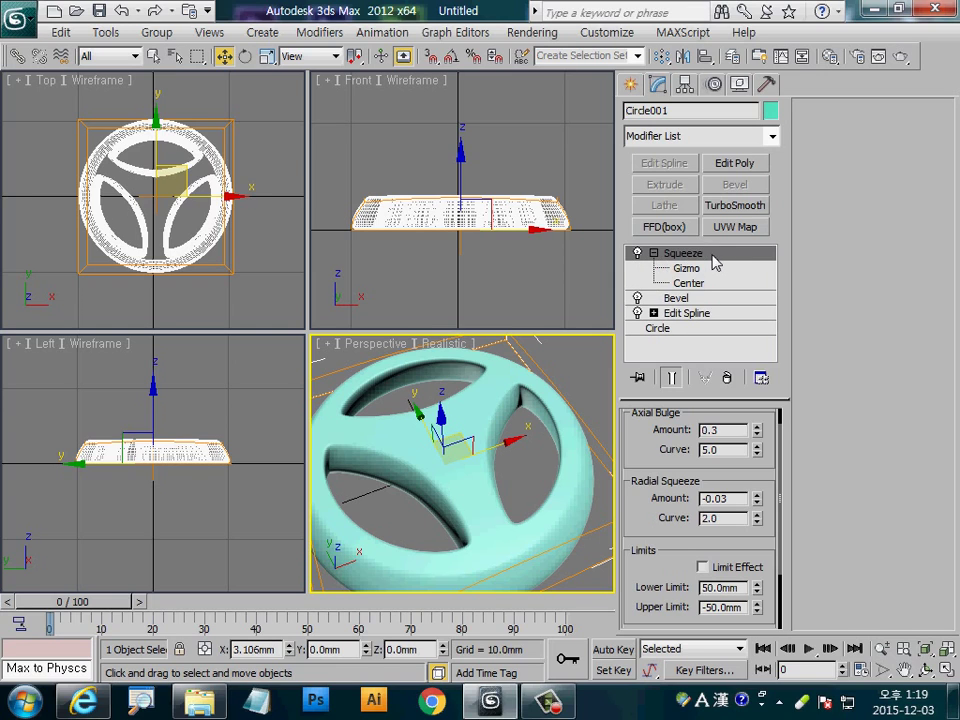
click(706, 284)
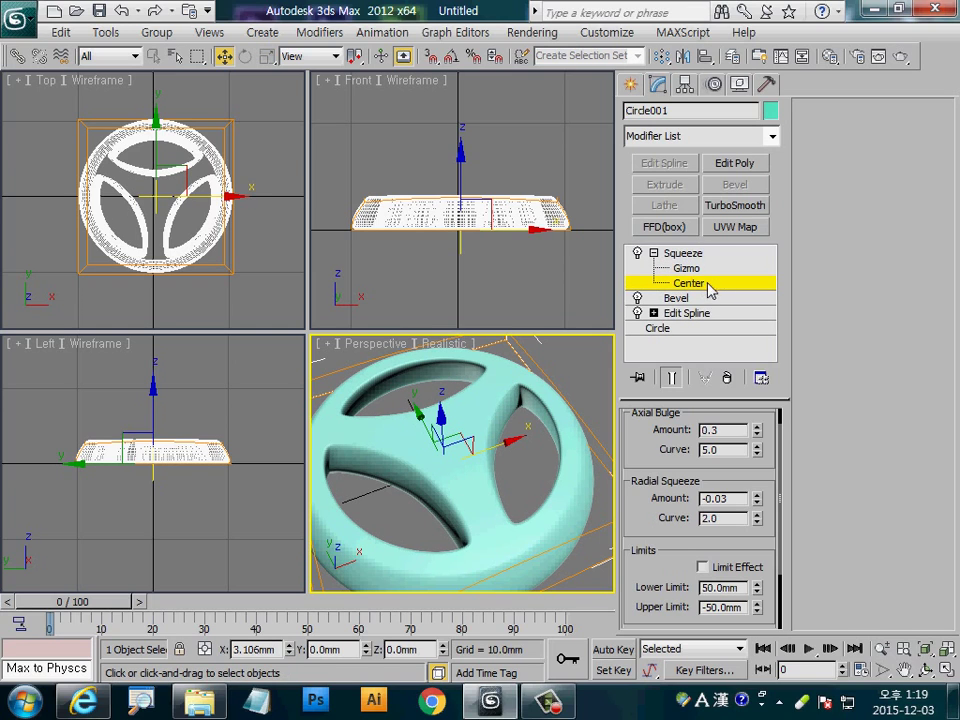
click(476, 294)
key(alt+w)
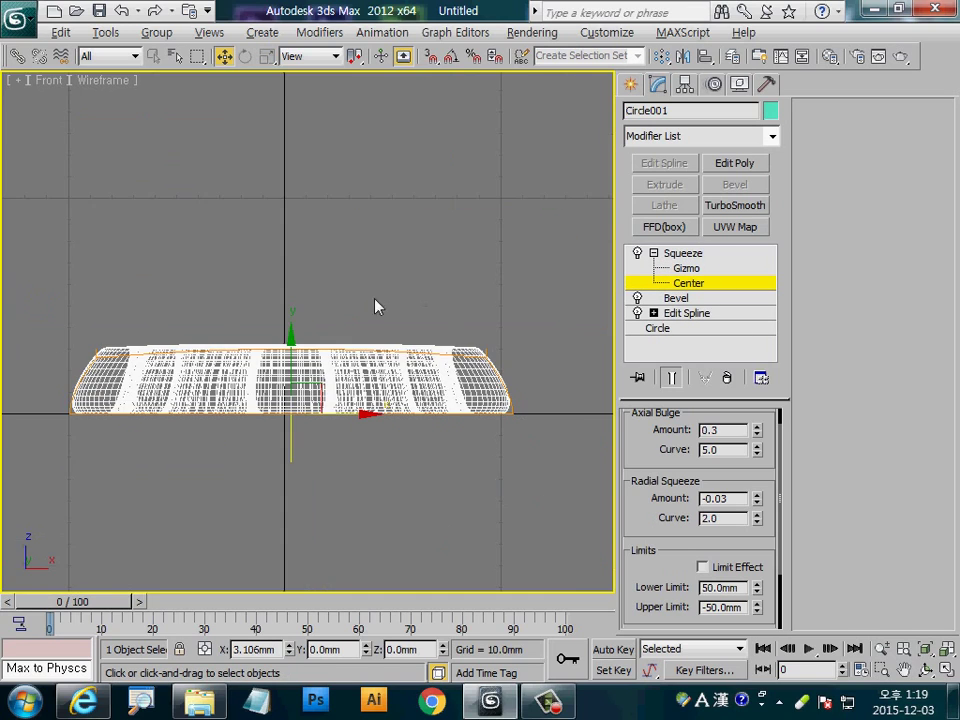
middle_drag(343, 452, 347, 437)
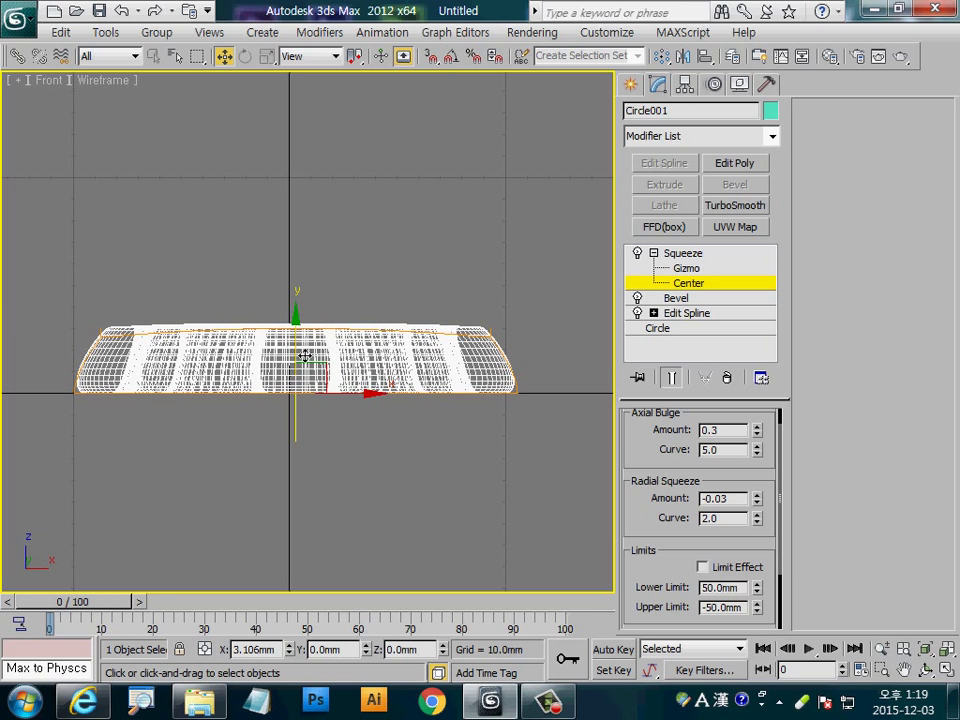
drag(307, 356, 309, 345)
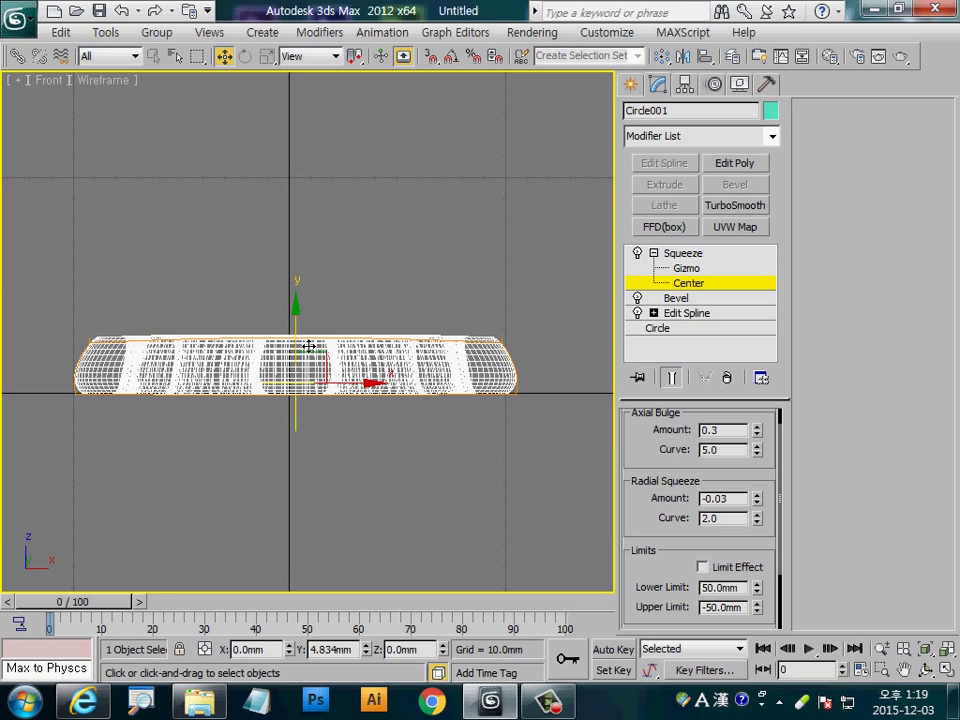
middle_drag(418, 418, 439, 428)
scroll(357, 428, up, 3)
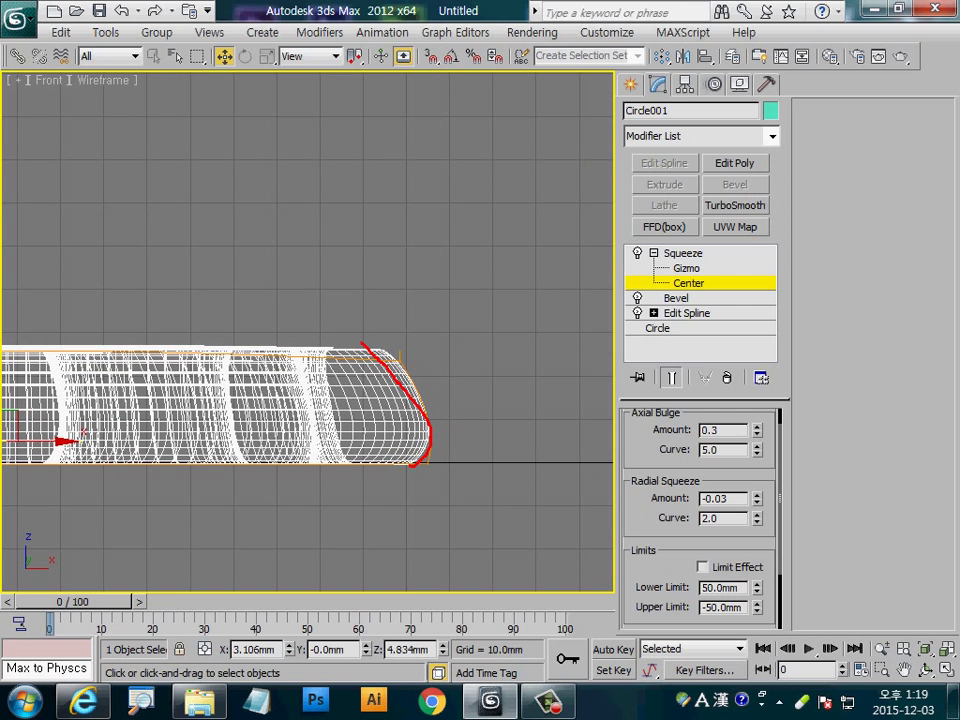
key(Escape)
Leave the Squeeze Center level, restore the four-view layout and select the wheel in Perspective.
key(ctrl+b)
click(456, 512)
key(alt+w)
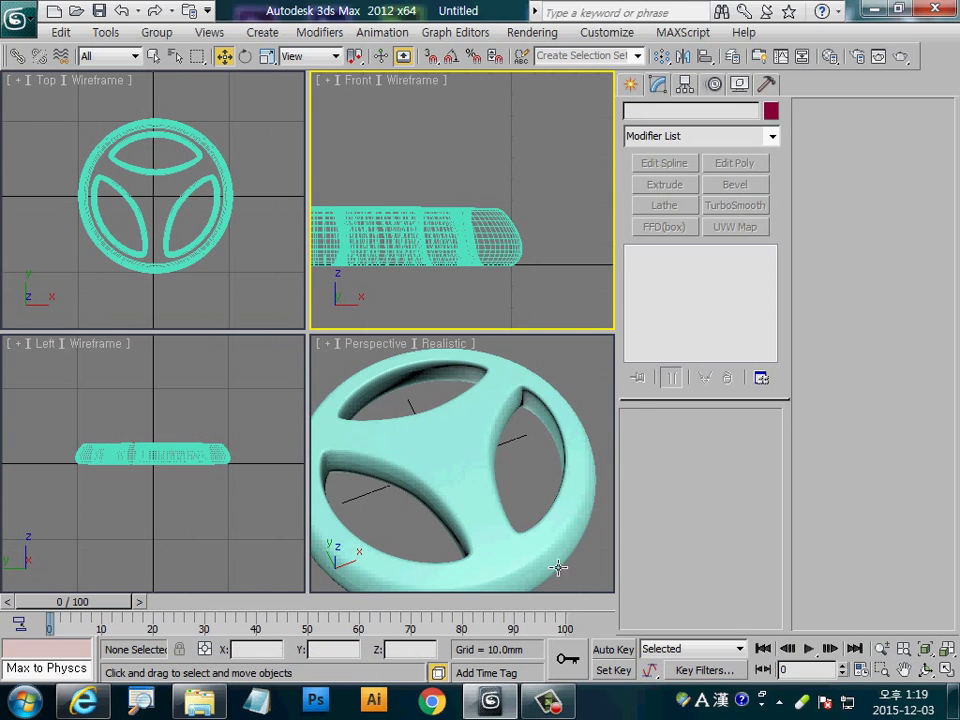
click(585, 576)
scroll(531, 514, down, 3)
scroll(514, 536, down, 3)
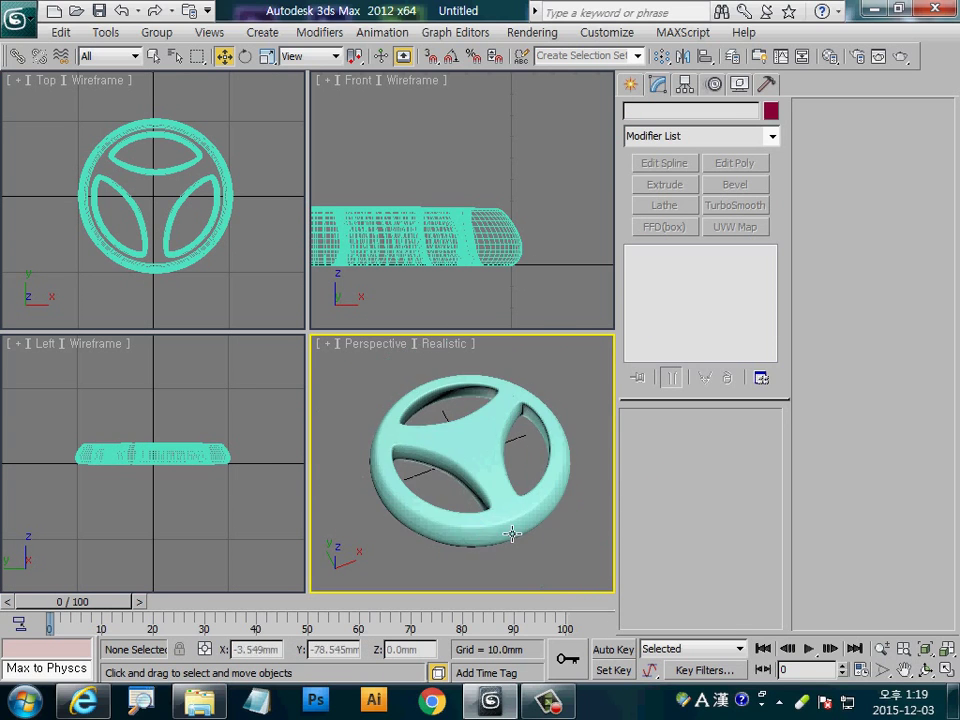
scroll(525, 557, down, 1)
click(498, 513)
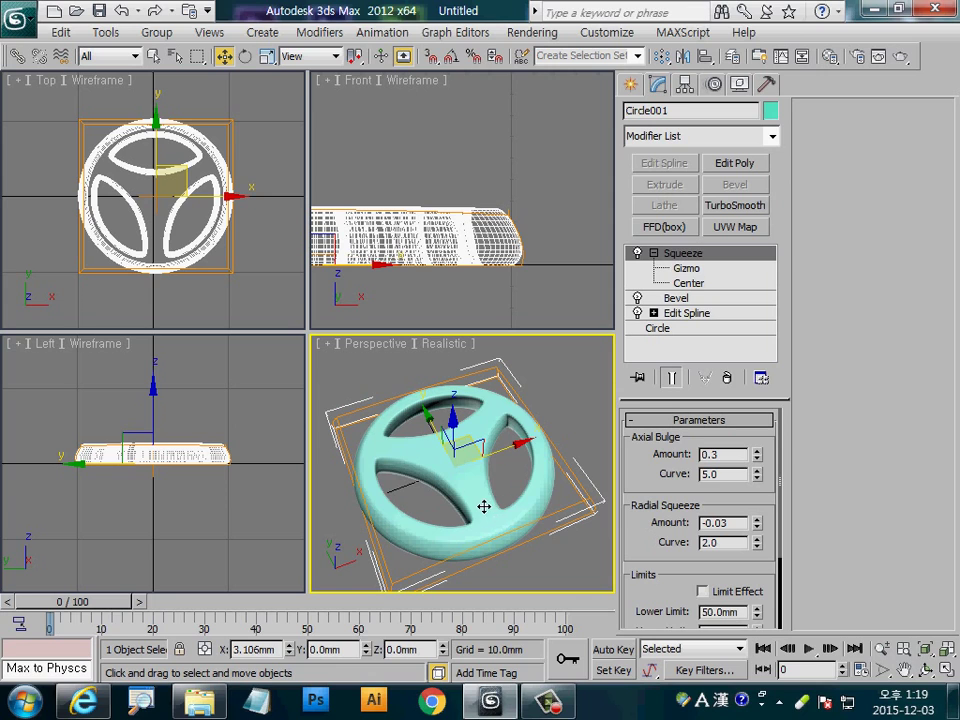
Clone the wheel as an independent Copy named Circle002.
right_click(475, 408)
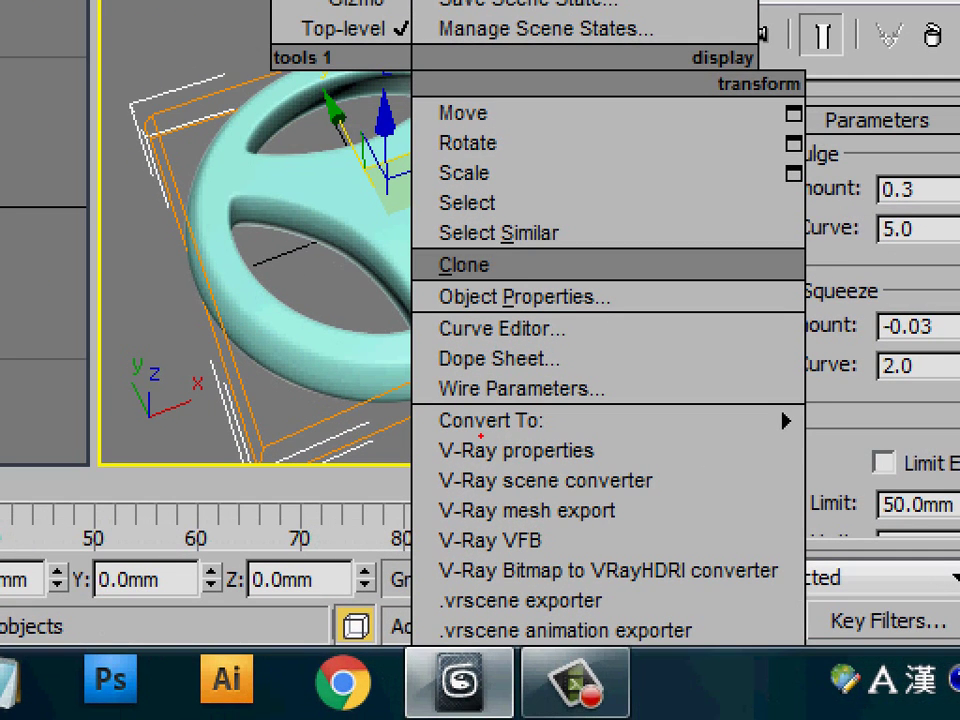
drag(522, 500, 482, 508)
mouse_move(468, 290)
mouse_down()
mouse_move(515, 224)
mouse_move(545, 282)
mouse_up()
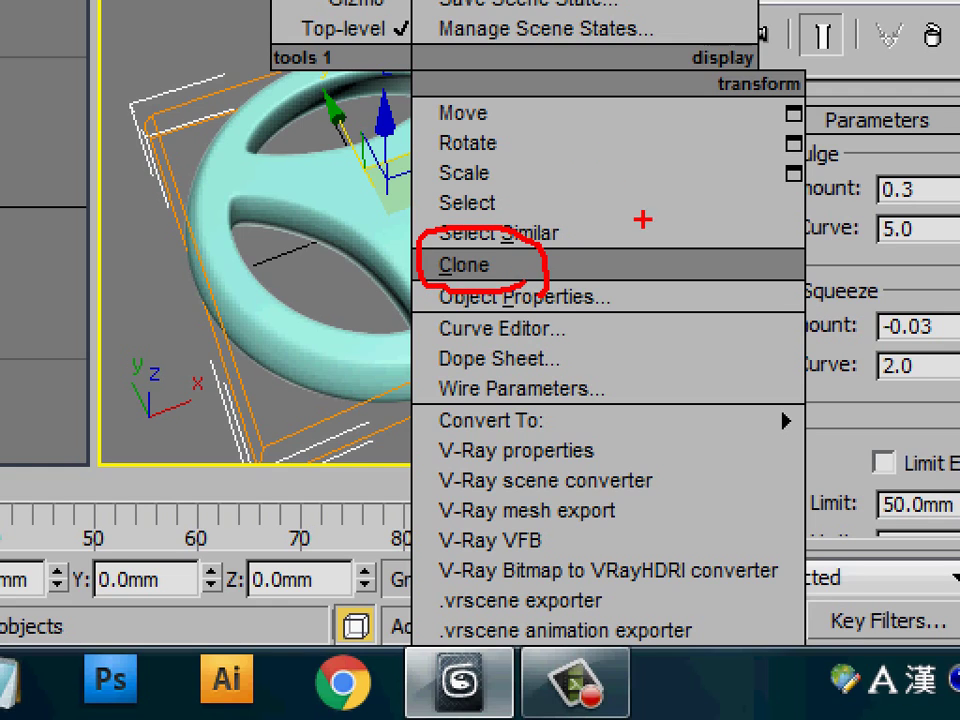
mouse_move(548, 140)
mouse_down()
mouse_move(550, 165)
mouse_move(586, 152)
mouse_up()
mouse_move(566, 132)
mouse_down()
mouse_move(566, 170)
mouse_move(610, 146)
mouse_move(638, 160)
mouse_up()
mouse_move(660, 150)
mouse_down()
mouse_move(692, 148)
mouse_move(677, 165)
mouse_up()
mouse_move(728, 137)
mouse_down()
mouse_move(748, 166)
mouse_move(771, 128)
mouse_up()
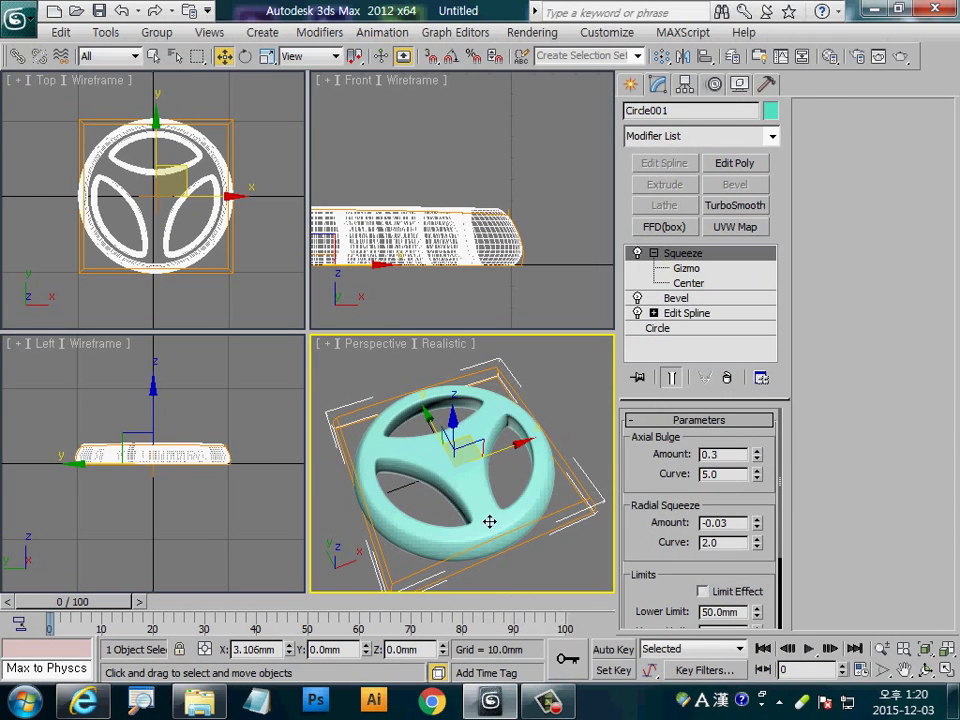
right_click(489, 521)
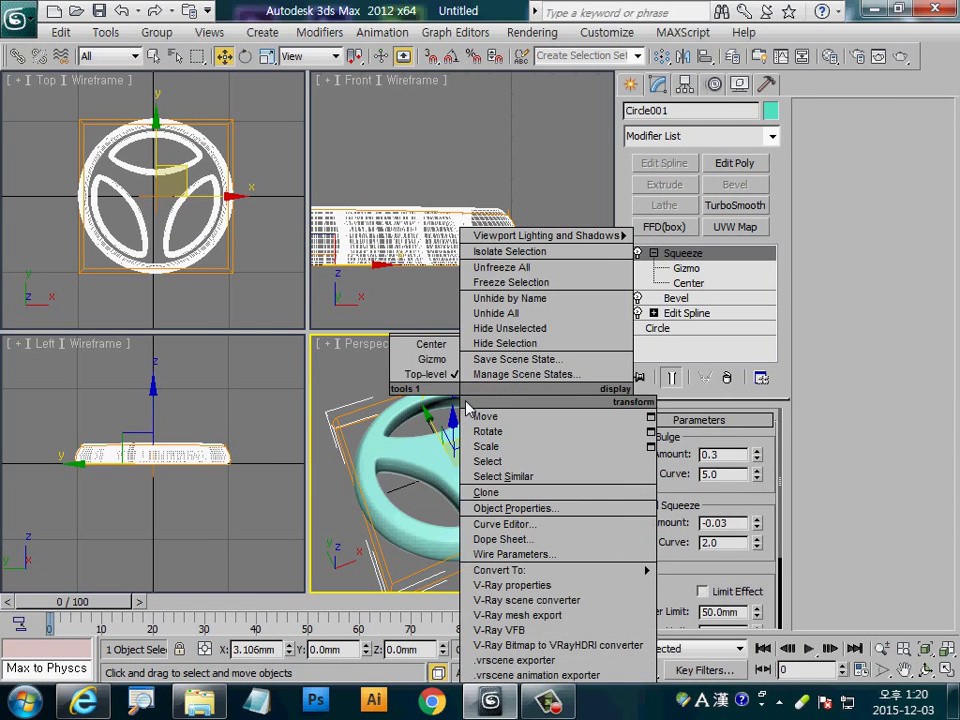
click(485, 492)
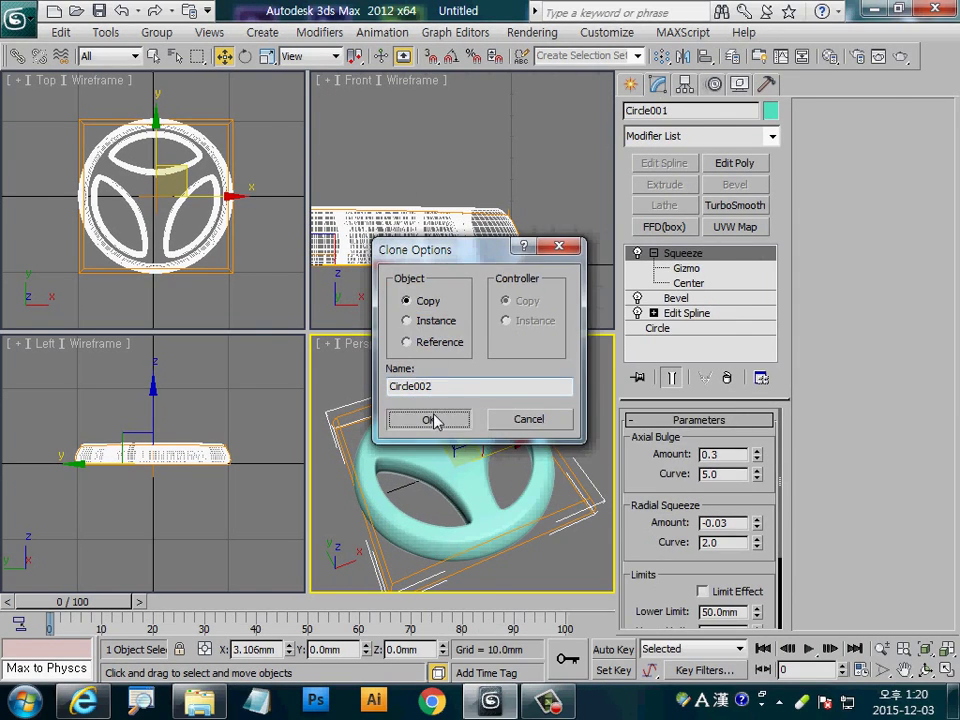
click(432, 419)
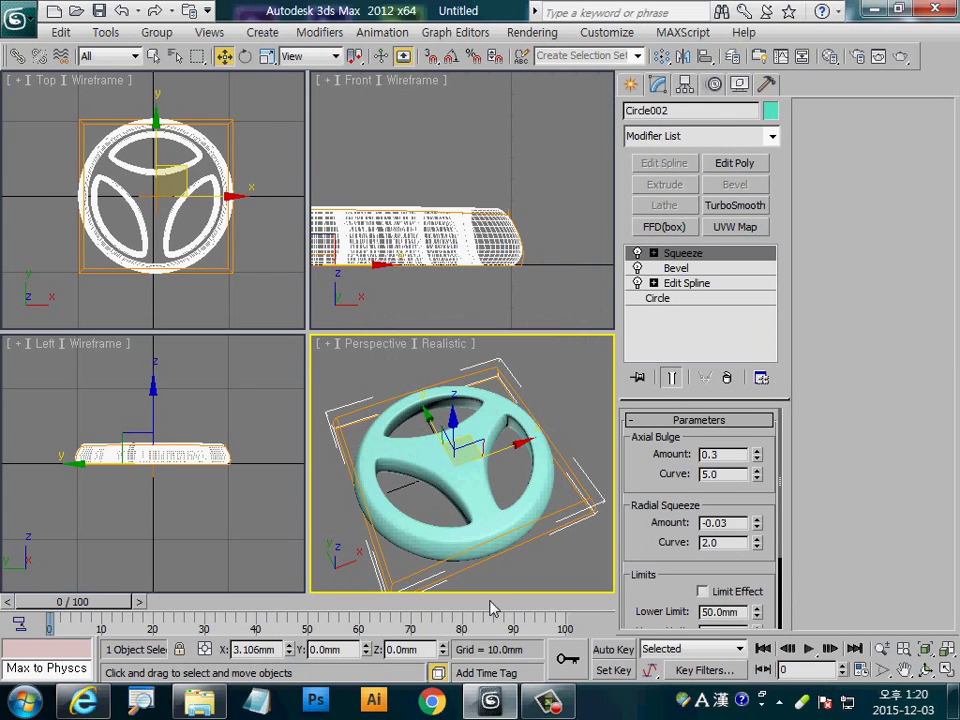
Change Circle002's object colour to dark blue.
click(769, 110)
click(556, 318)
click(574, 452)
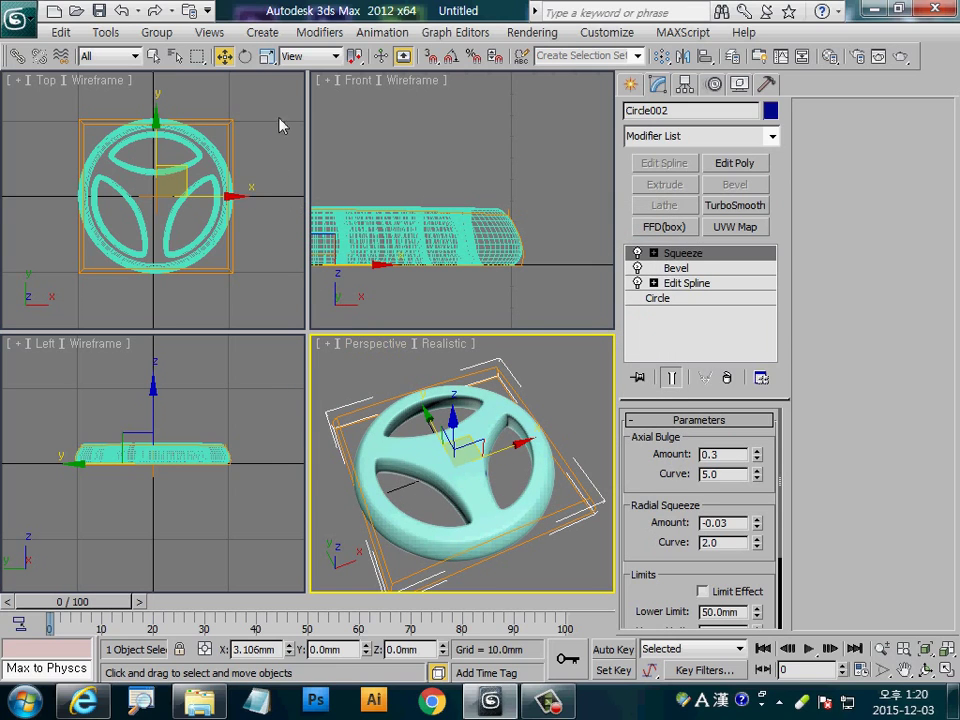
Uniformly scale Circle002 to 10% of its original size.
click(268, 58)
right_click(268, 58)
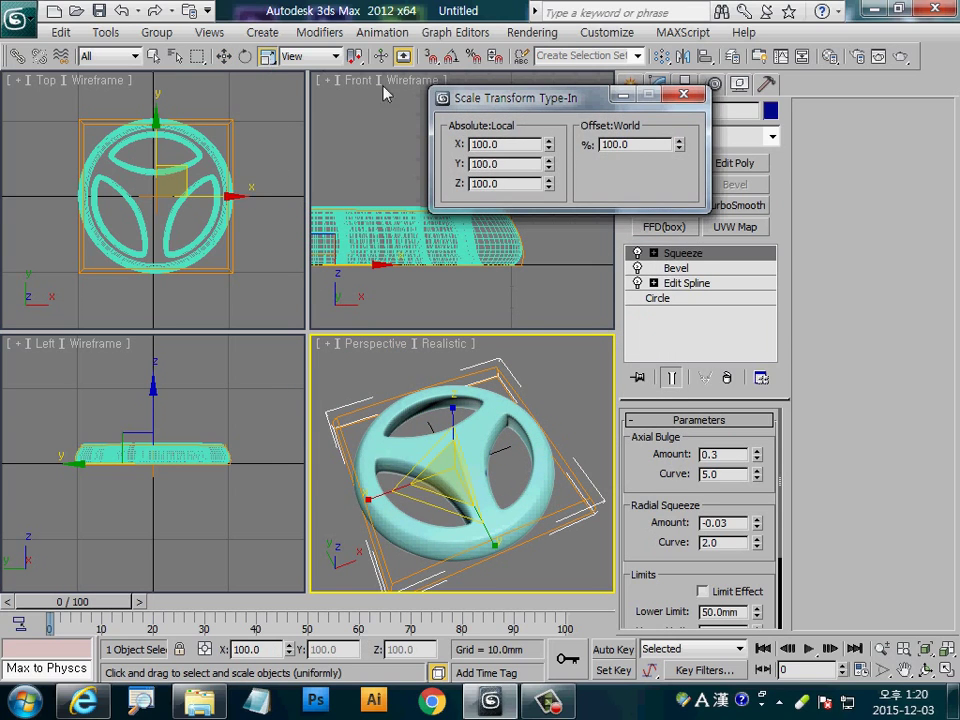
drag(646, 155, 575, 150)
text(10)
key(Return)
click(684, 94)
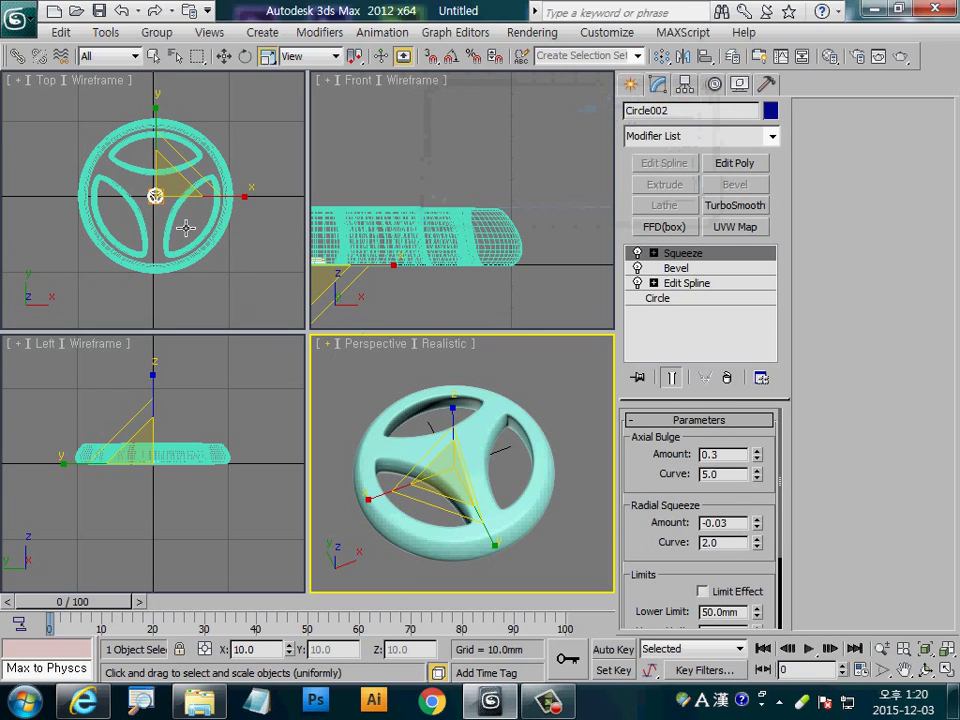
scroll(186, 223, up, 2)
scroll(189, 224, up, 3)
scroll(150, 205, up, 3)
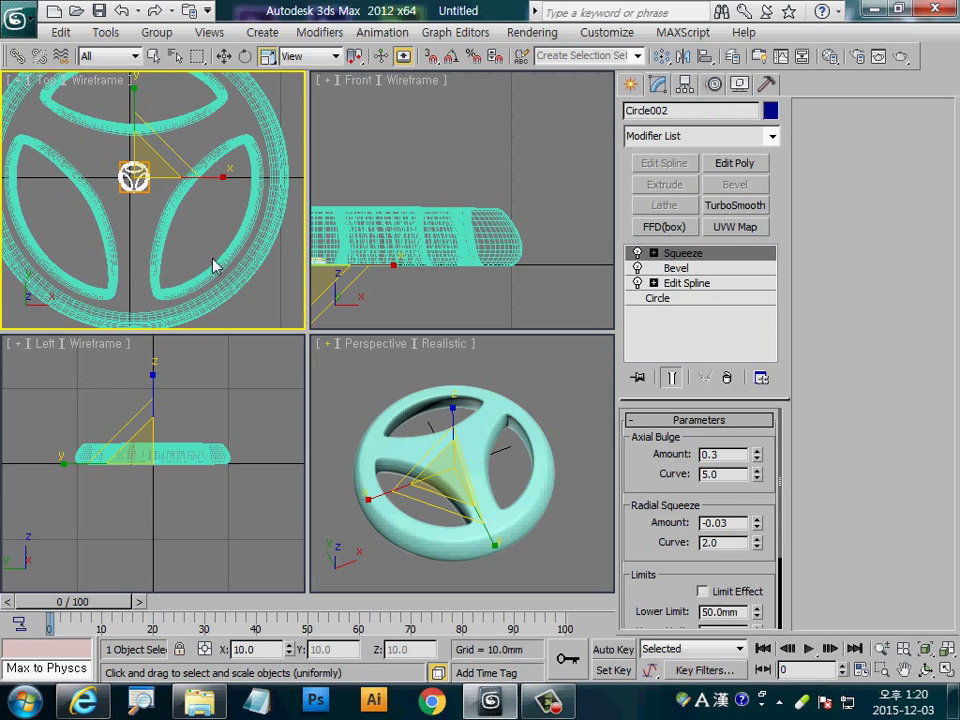
click(488, 420)
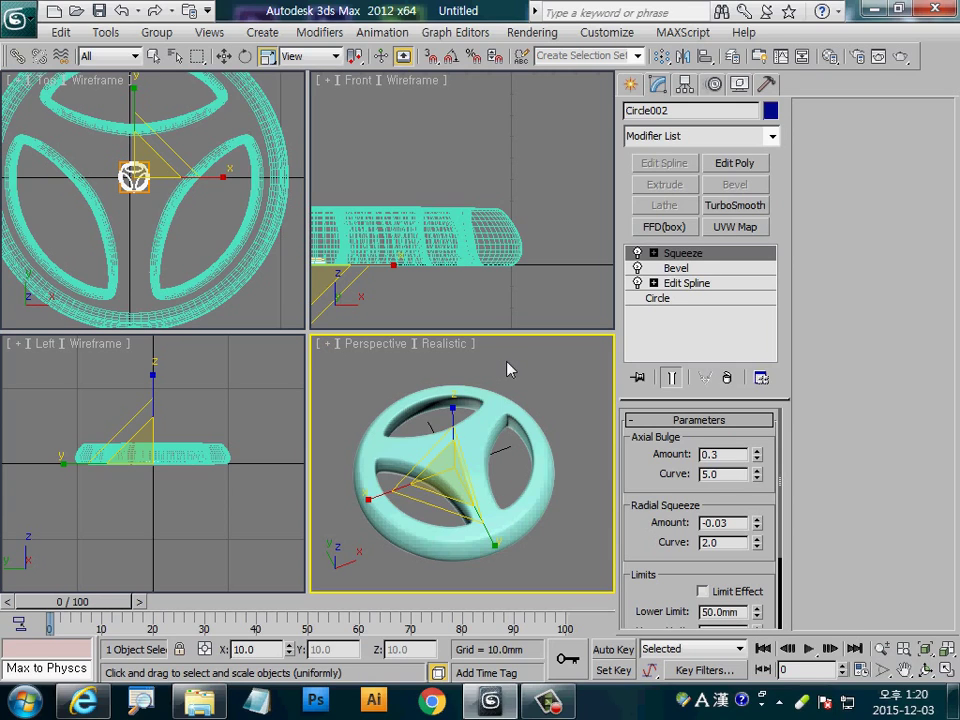
click(704, 56)
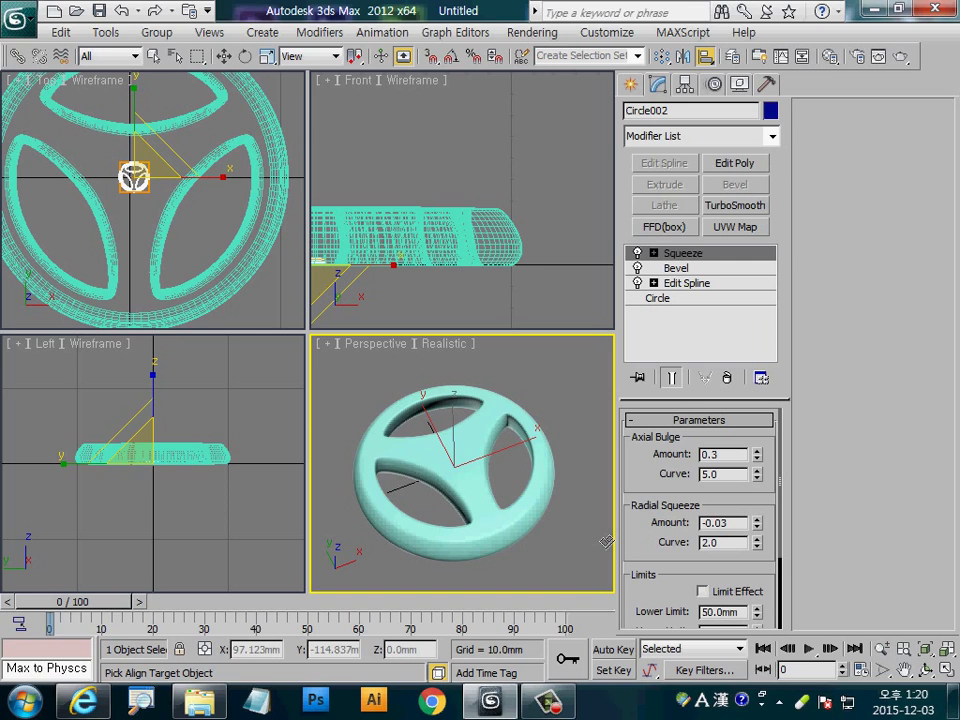
Align Circle002's Z minimum to Circle001's Z maximum, Z position only.
click(533, 426)
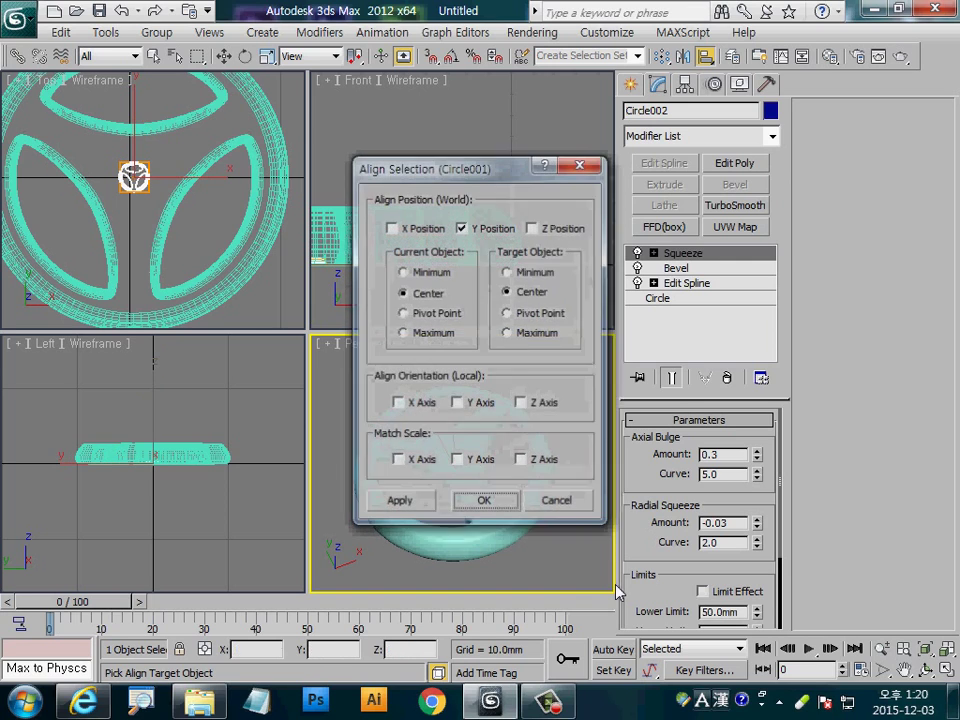
click(461, 228)
drag(527, 167, 807, 71)
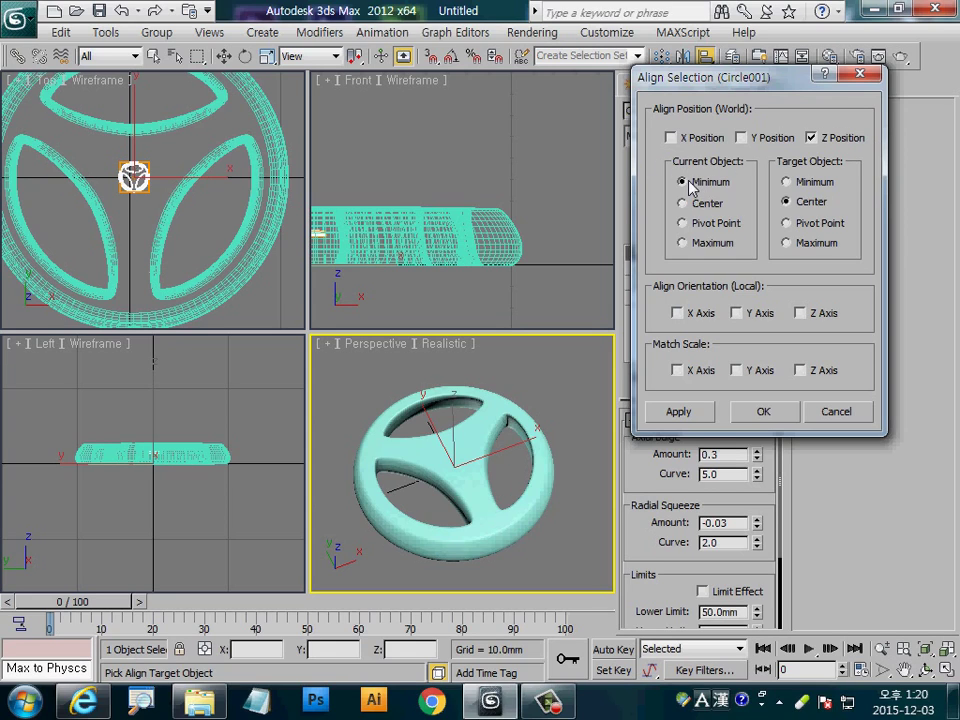
click(840, 245)
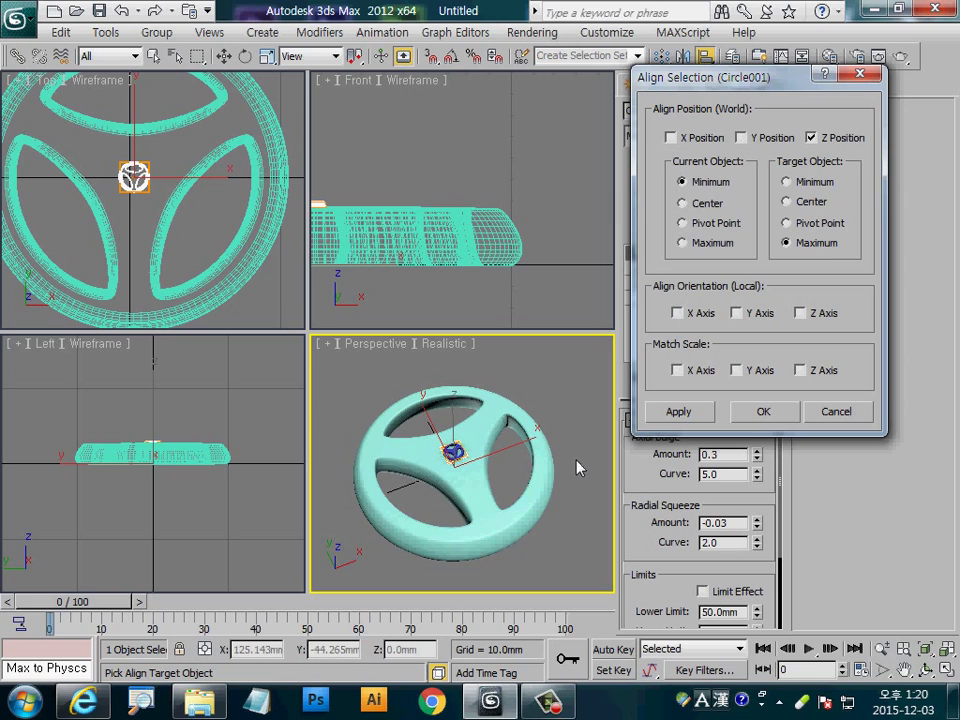
click(762, 411)
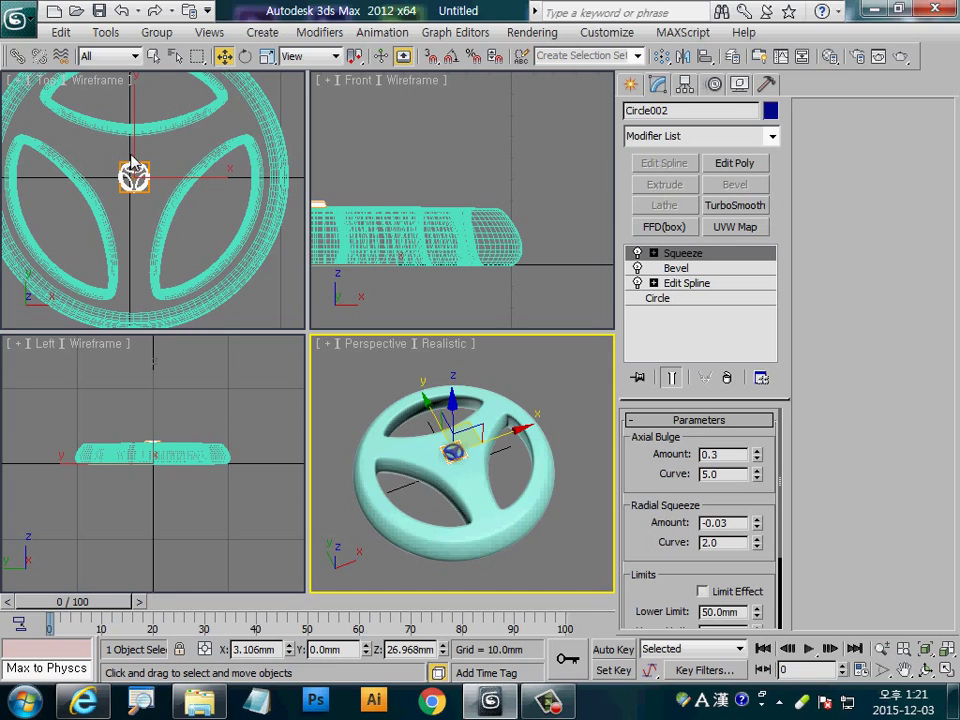
Nudge the blue copy slightly toward the upper spoke in the Top view.
click(135, 155)
drag(148, 162, 148, 147)
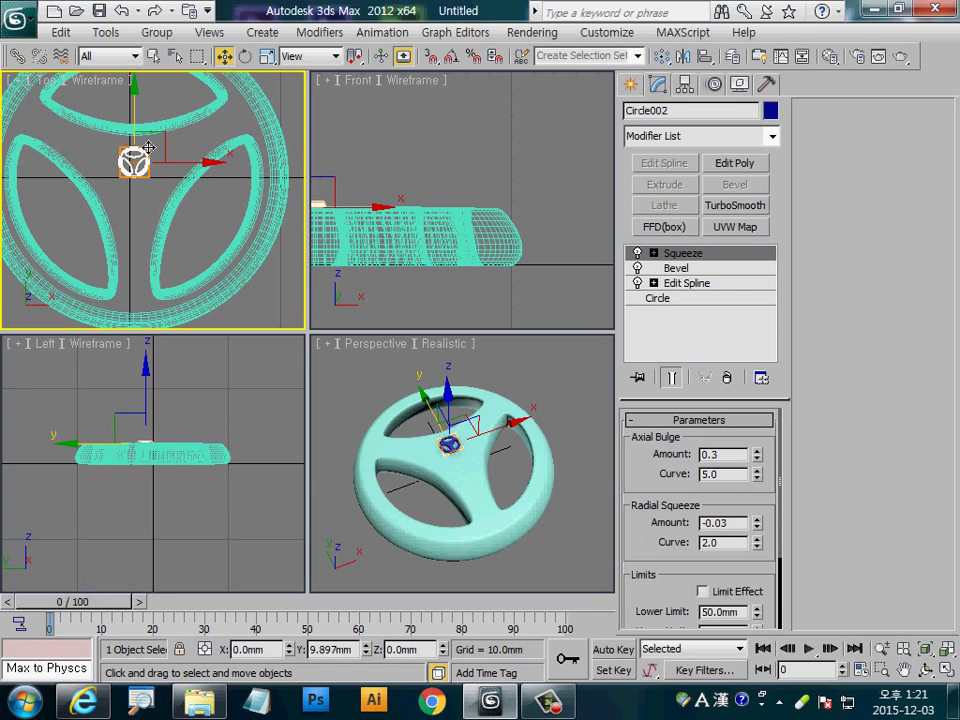
click(210, 233)
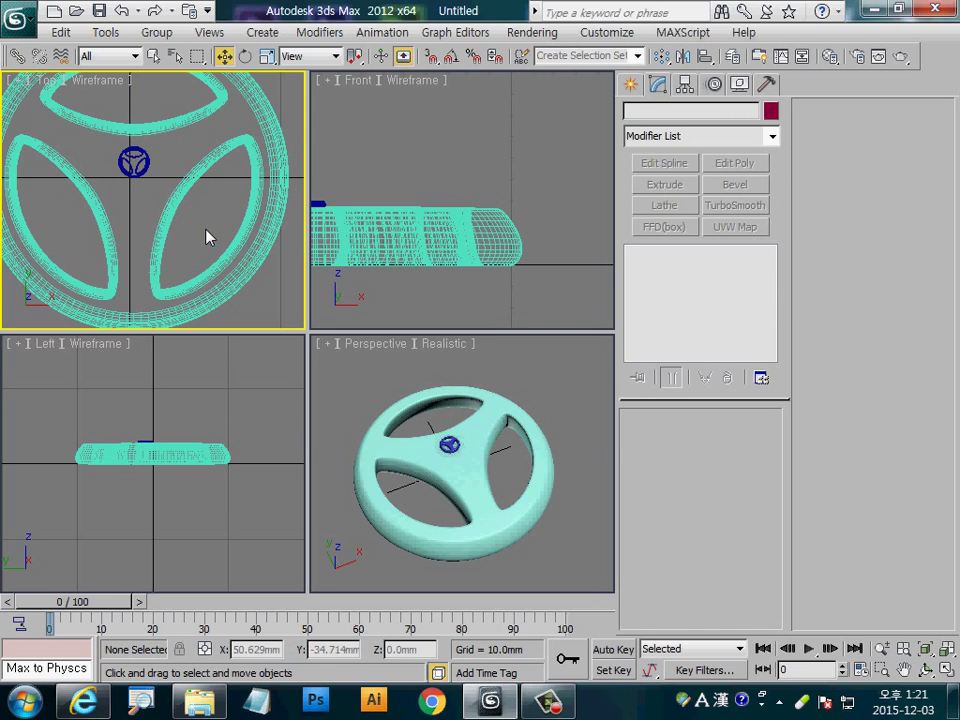
Create a 10 mm FINEAPL text shape in the Top view and move it beneath the logo.
click(630, 85)
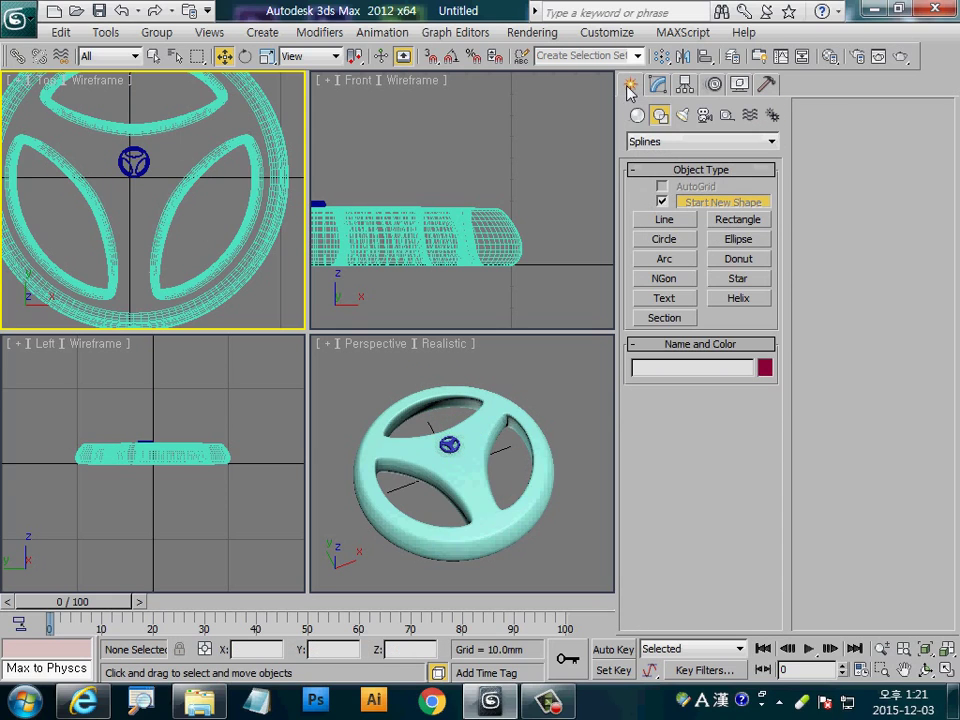
click(665, 299)
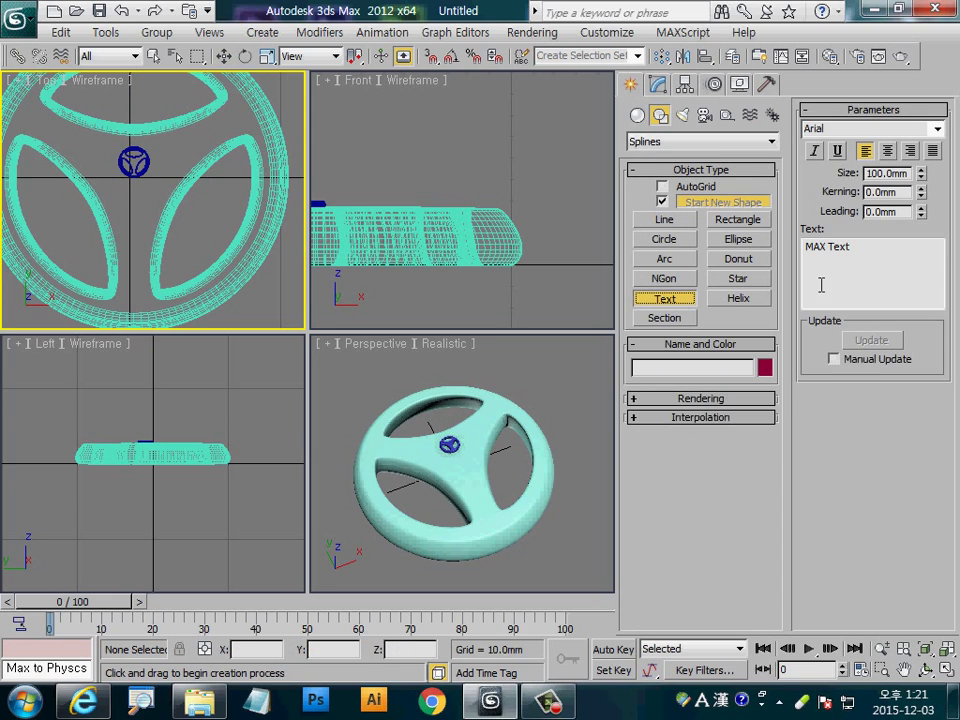
text(FINEAPL)
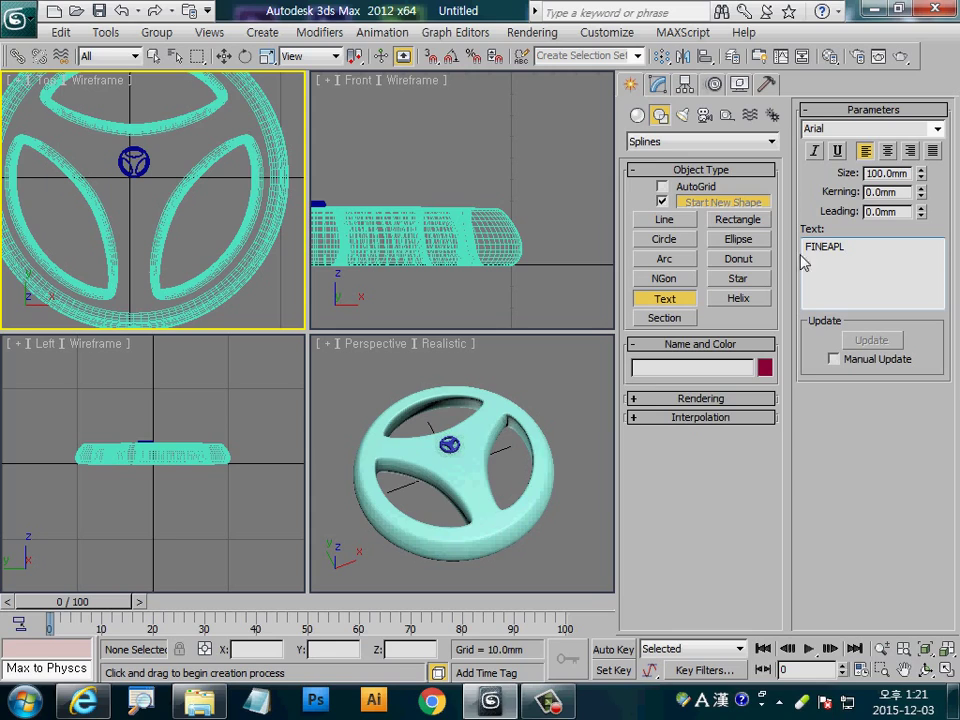
click(884, 174)
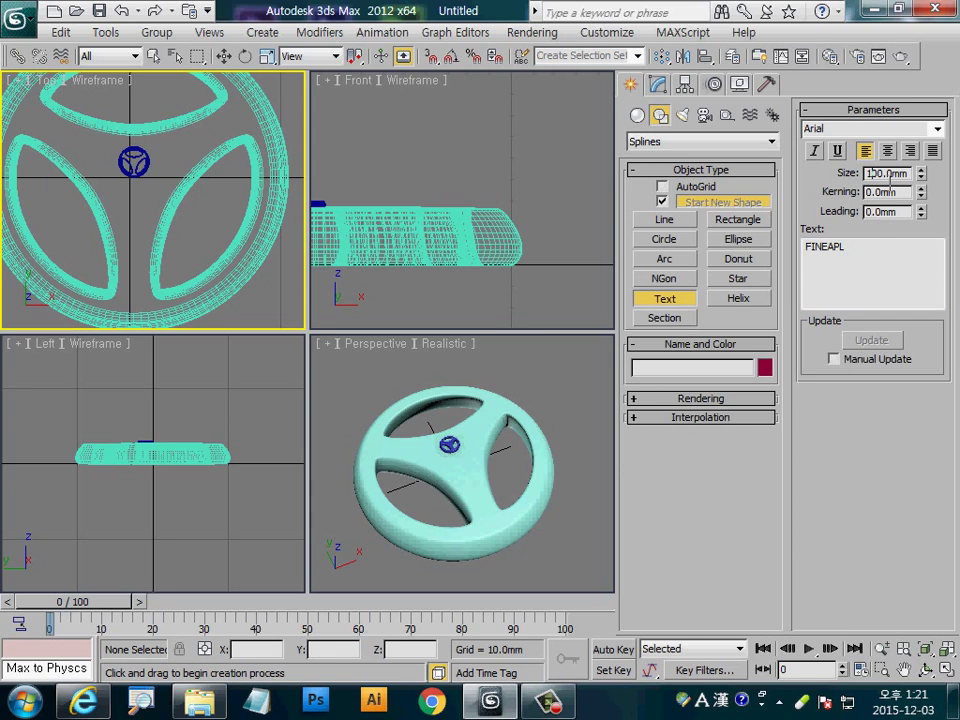
key(Delete)
key(Delete)
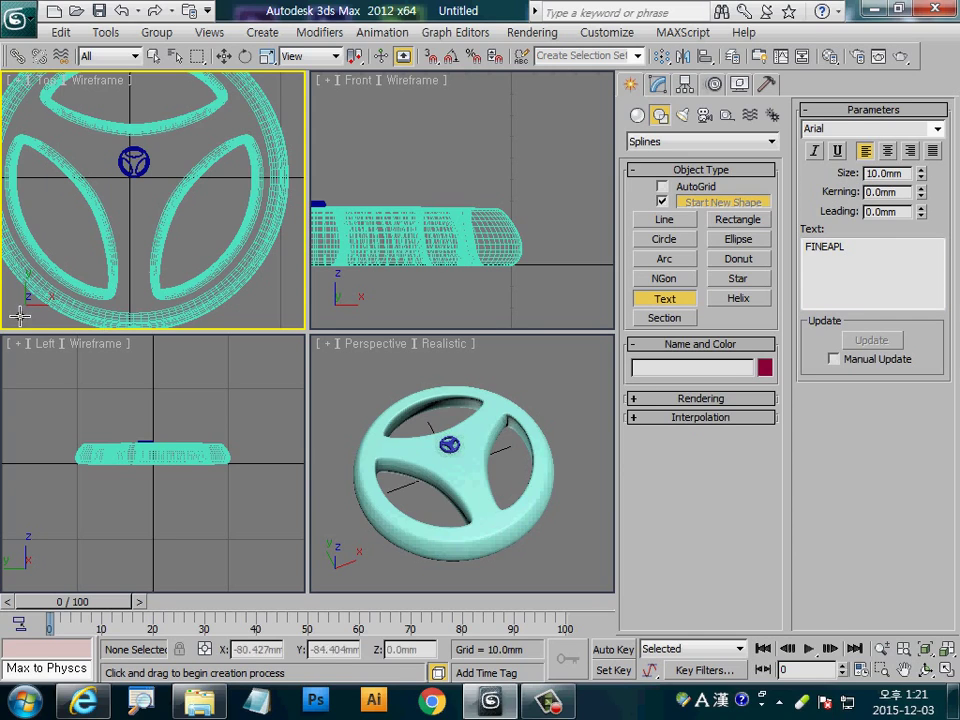
click(110, 183)
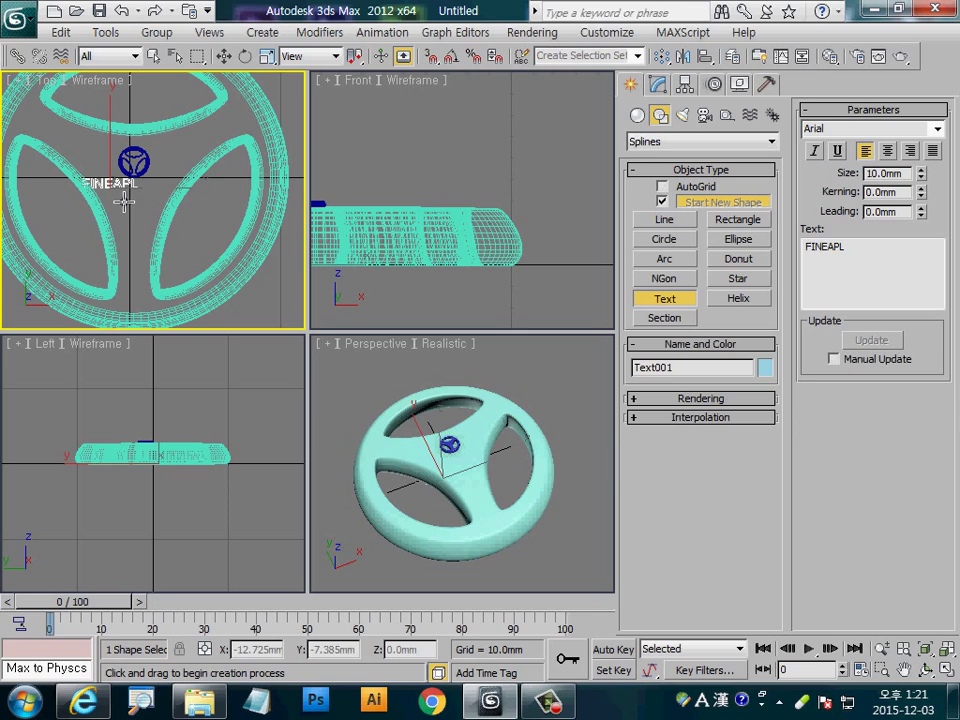
click(224, 56)
drag(152, 206, 172, 212)
Change the text font to Arial Bold and centre it beneath the logo.
click(665, 84)
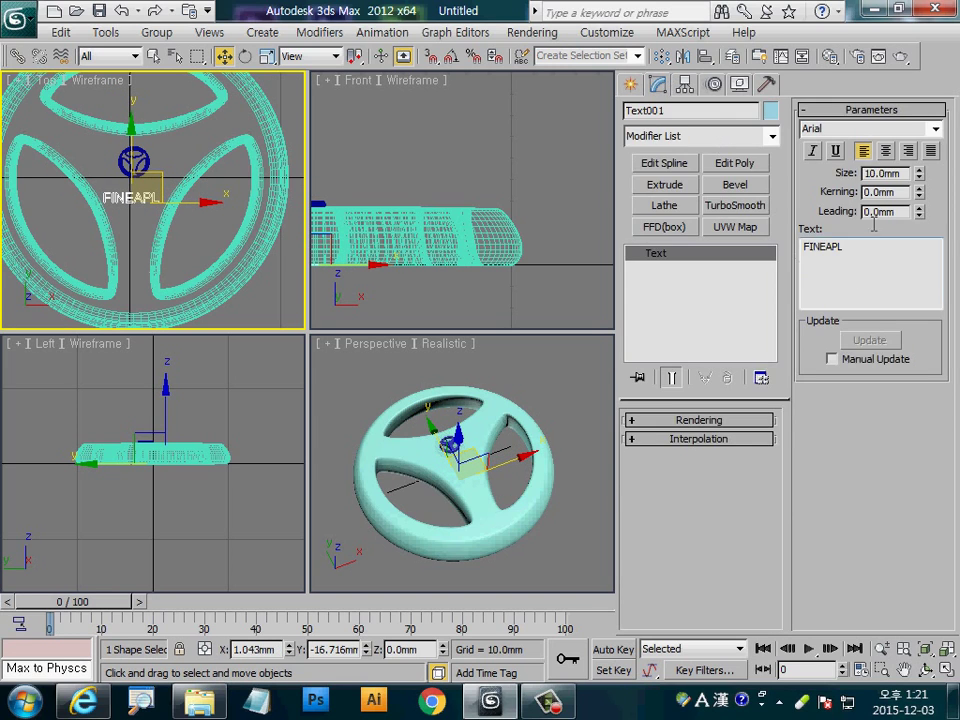
click(935, 129)
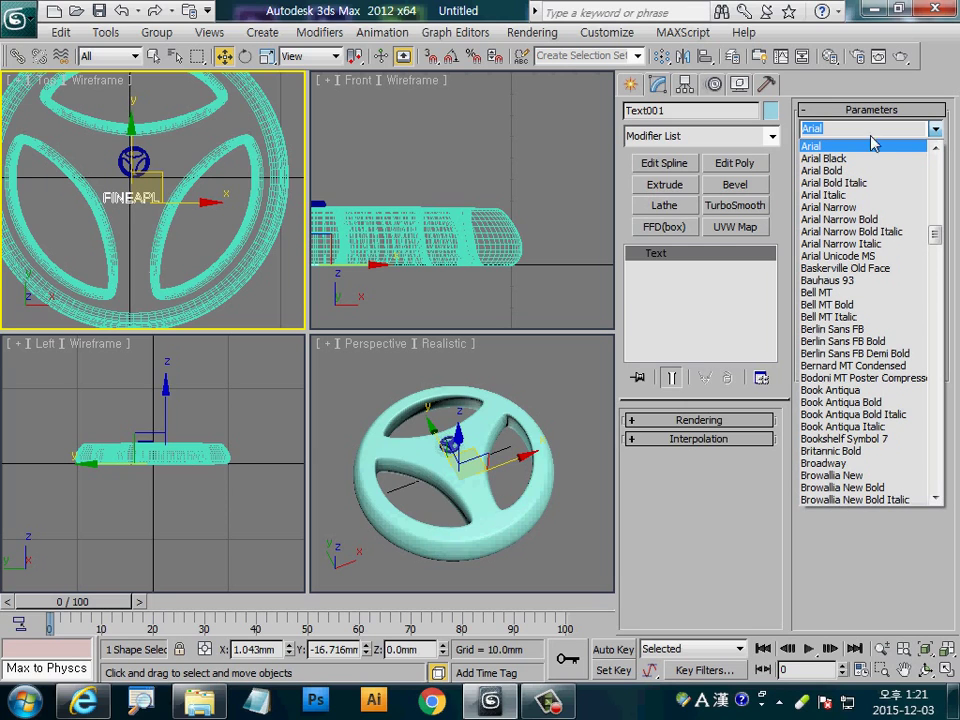
click(830, 172)
scroll(130, 240, up, 1)
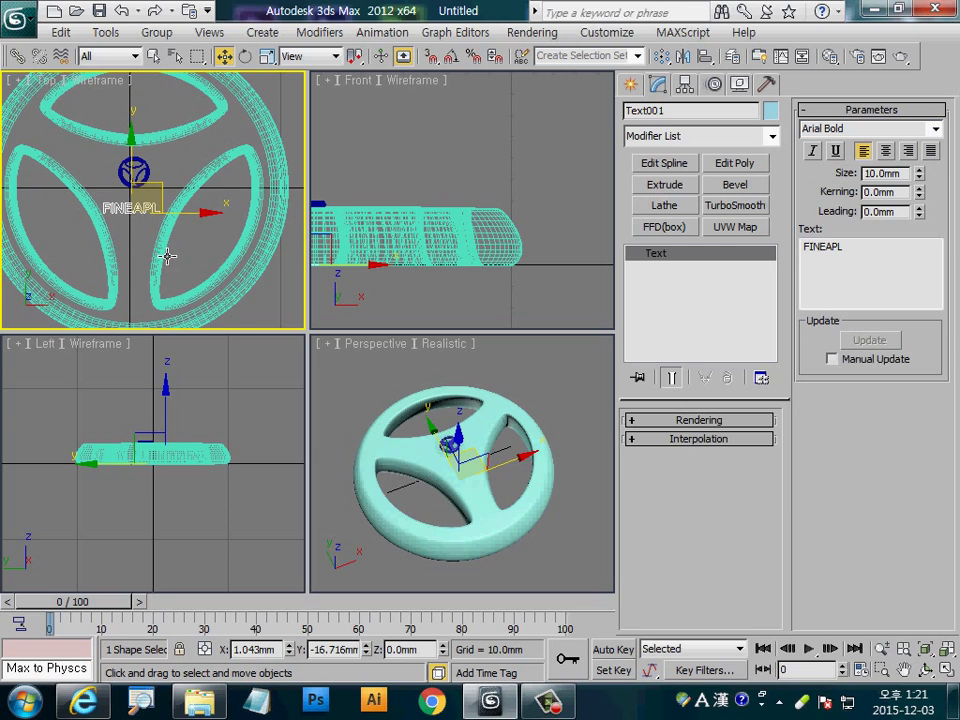
scroll(130, 240, up, 2)
middle_drag(124, 244, 184, 249)
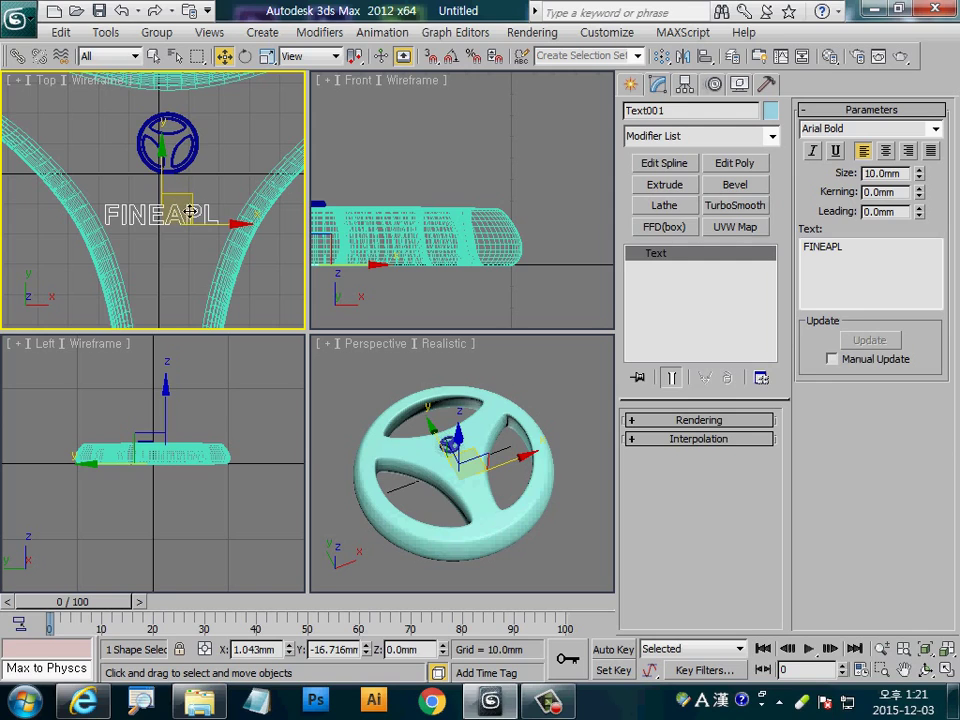
drag(190, 211, 214, 213)
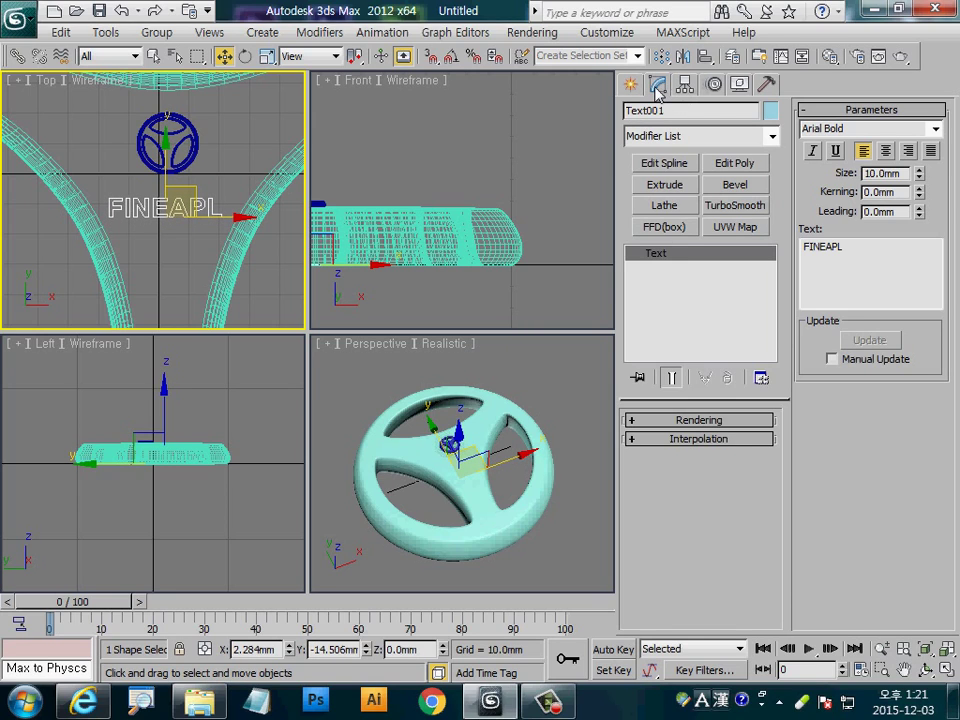
Add an Extrude modifier to the text with Amount 2 mm.
click(664, 186)
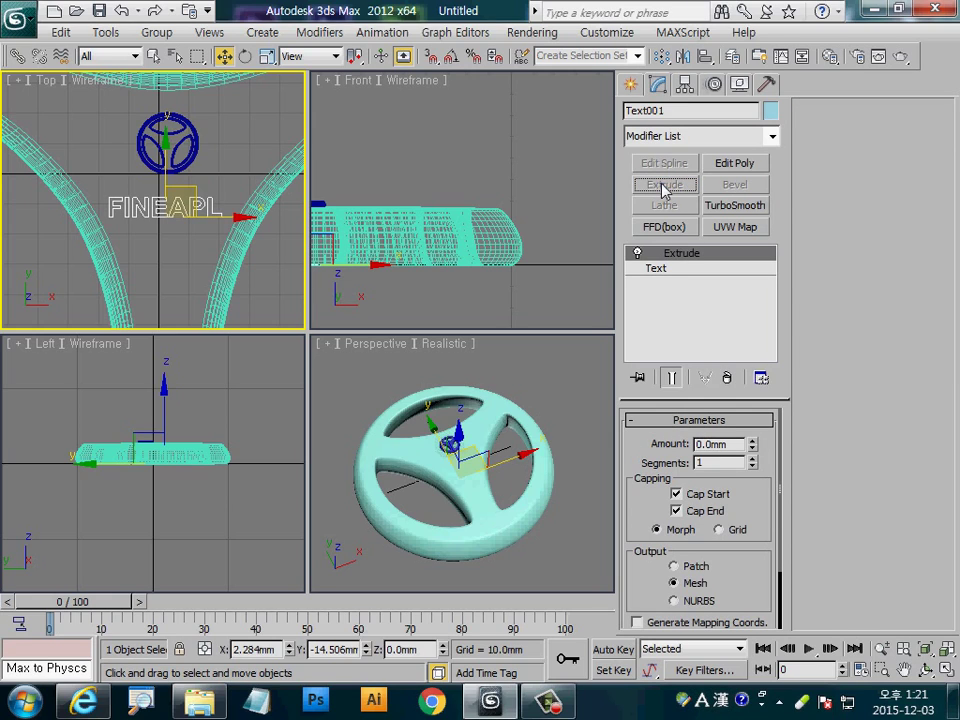
click(714, 444)
text(2)
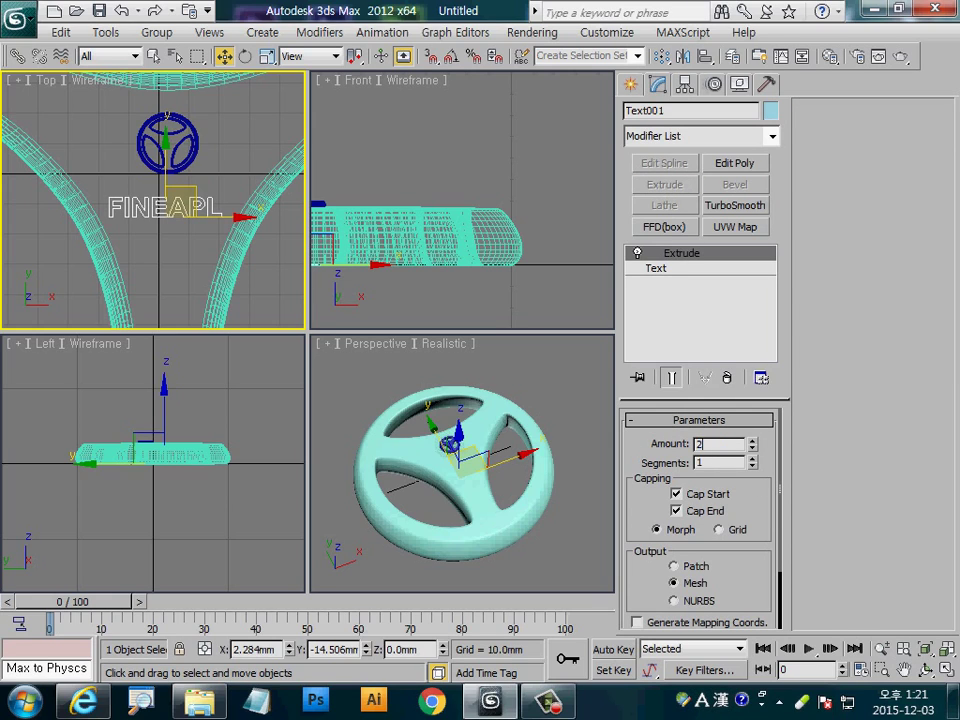
key(Return)
scroll(510, 250, up, 2)
scroll(515, 260, up, 2)
scroll(527, 275, up, 3)
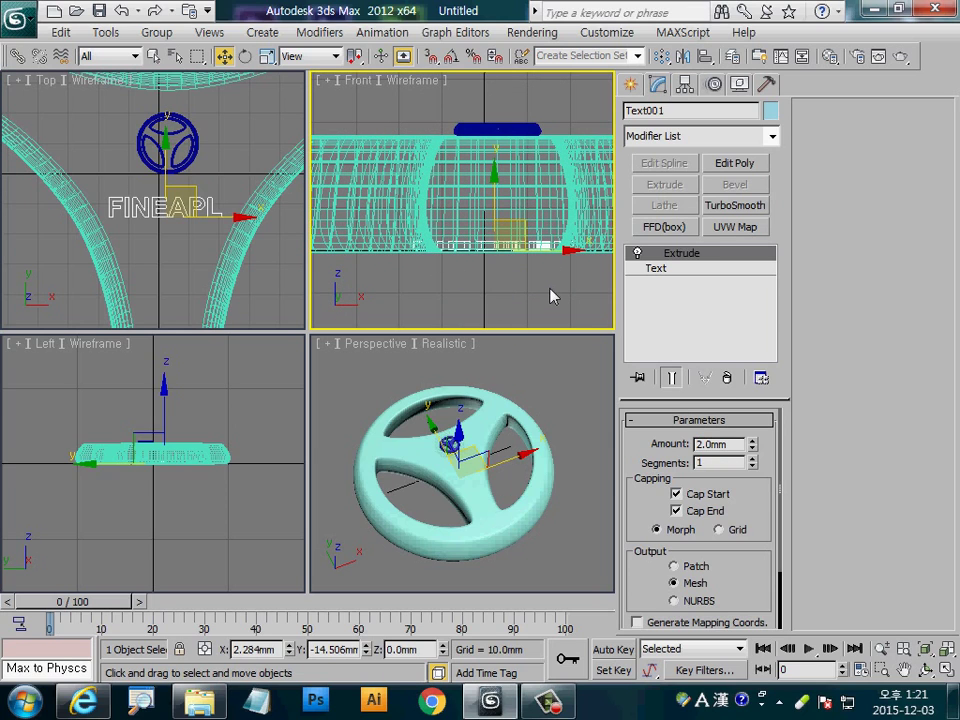
right_click(553, 387)
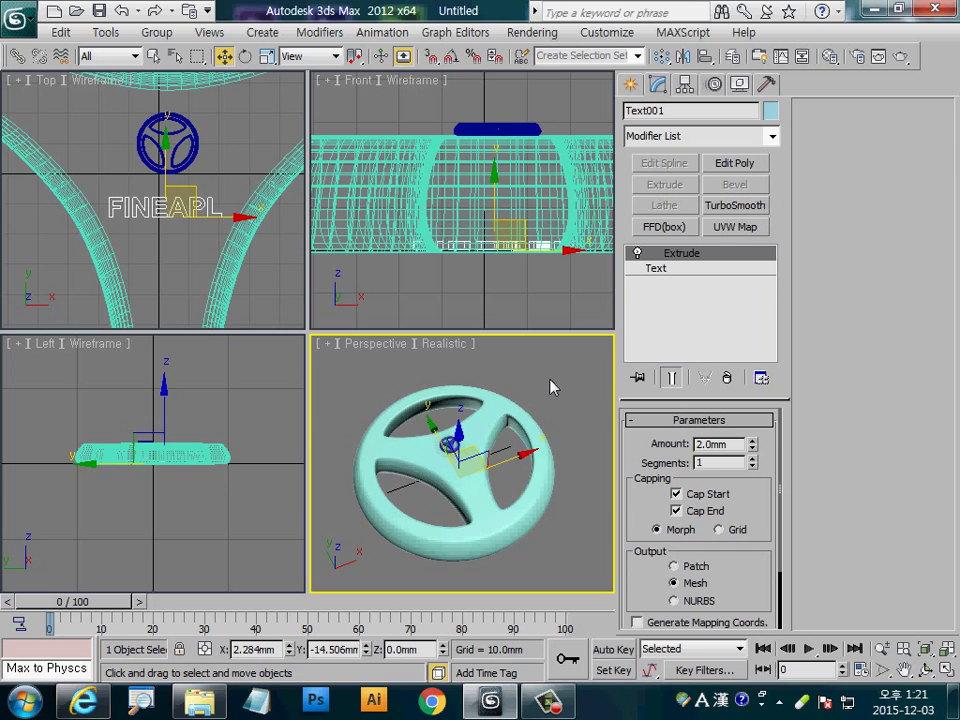
Align the FINEAPL text's Z minimum to the wheel's Z maximum.
click(705, 57)
click(550, 470)
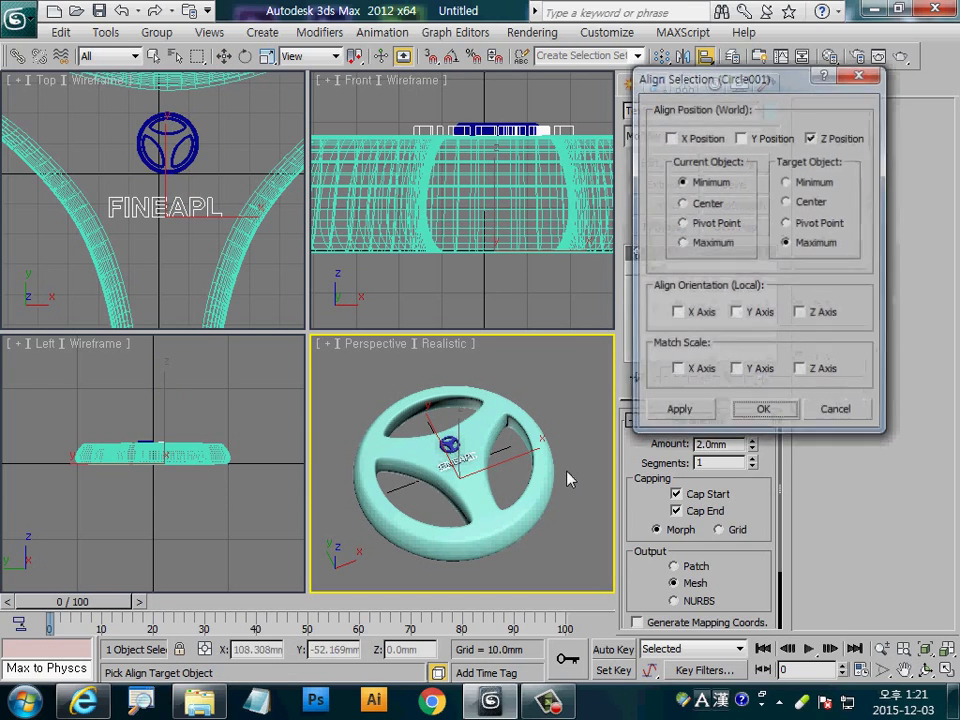
click(786, 243)
drag(770, 88, 642, 222)
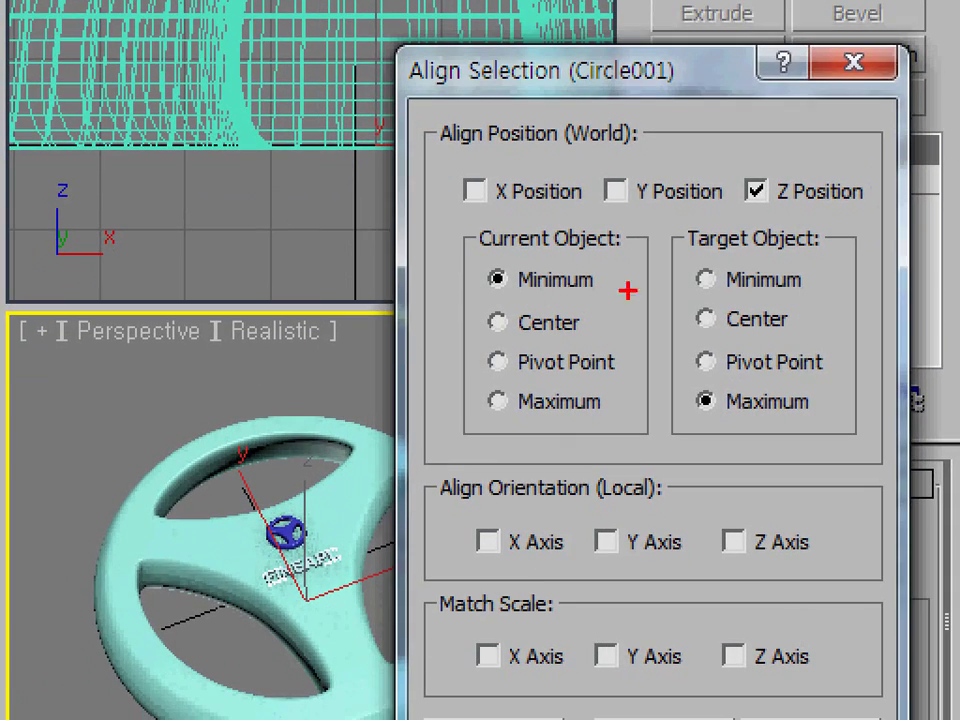
drag(828, 156, 858, 189)
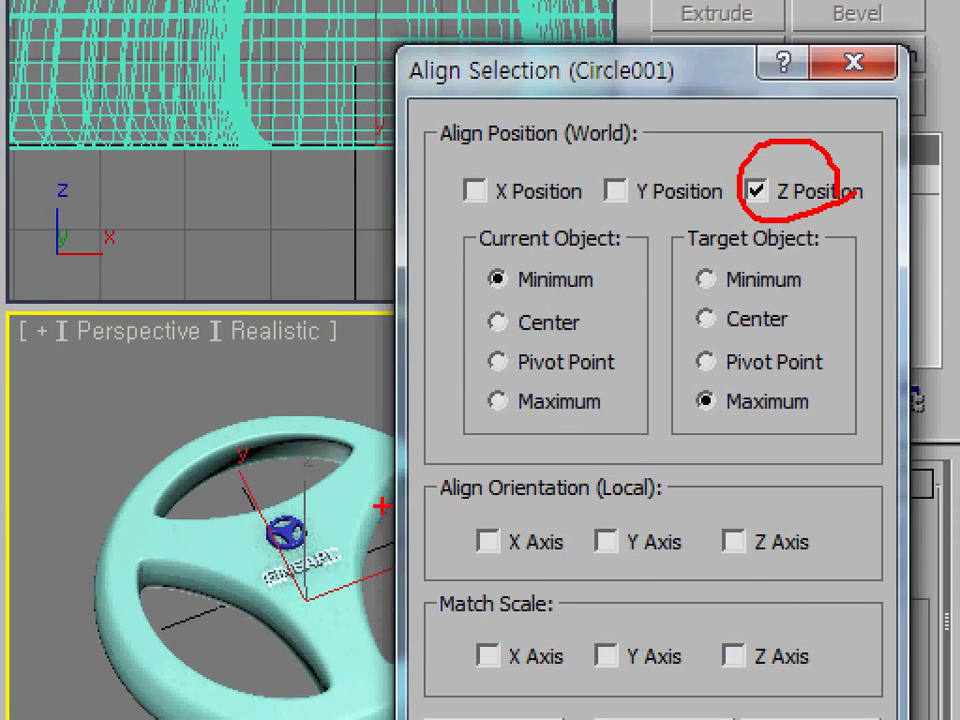
drag(597, 292, 477, 296)
drag(738, 246, 676, 248)
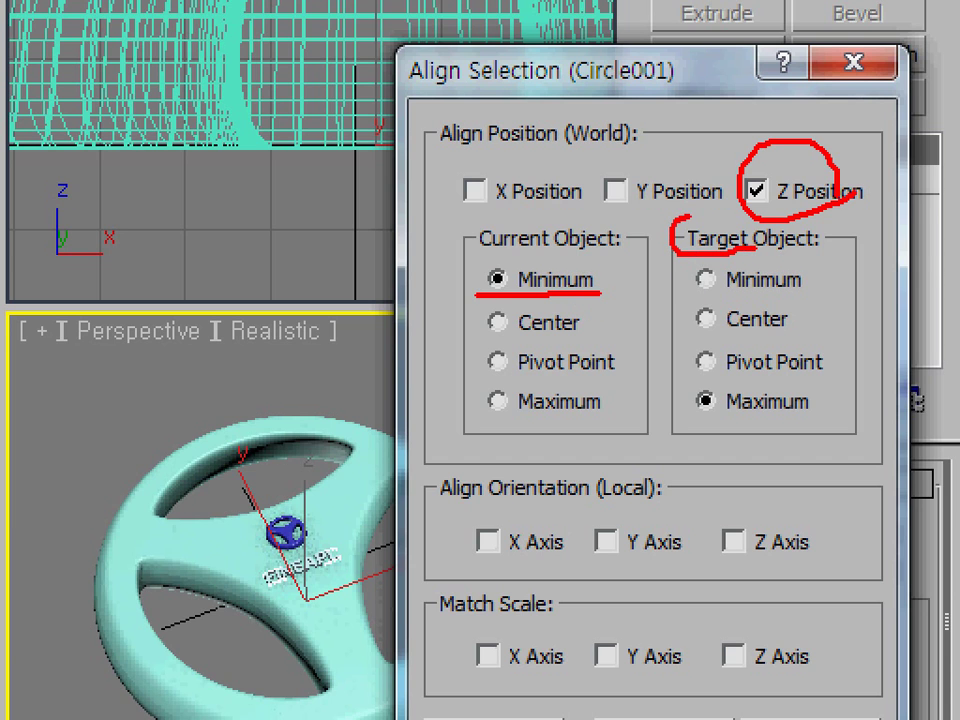
drag(352, 440, 395, 428)
drag(818, 414, 663, 420)
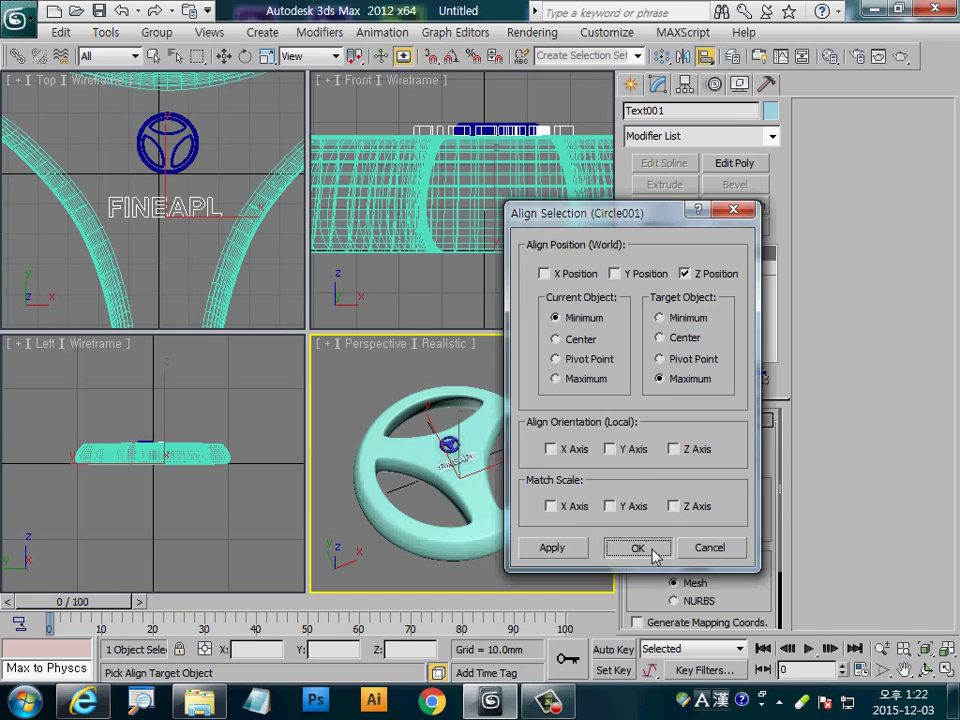
click(636, 548)
Maximize the Perspective view and orbit to inspect the lettering on the hub.
click(545, 567)
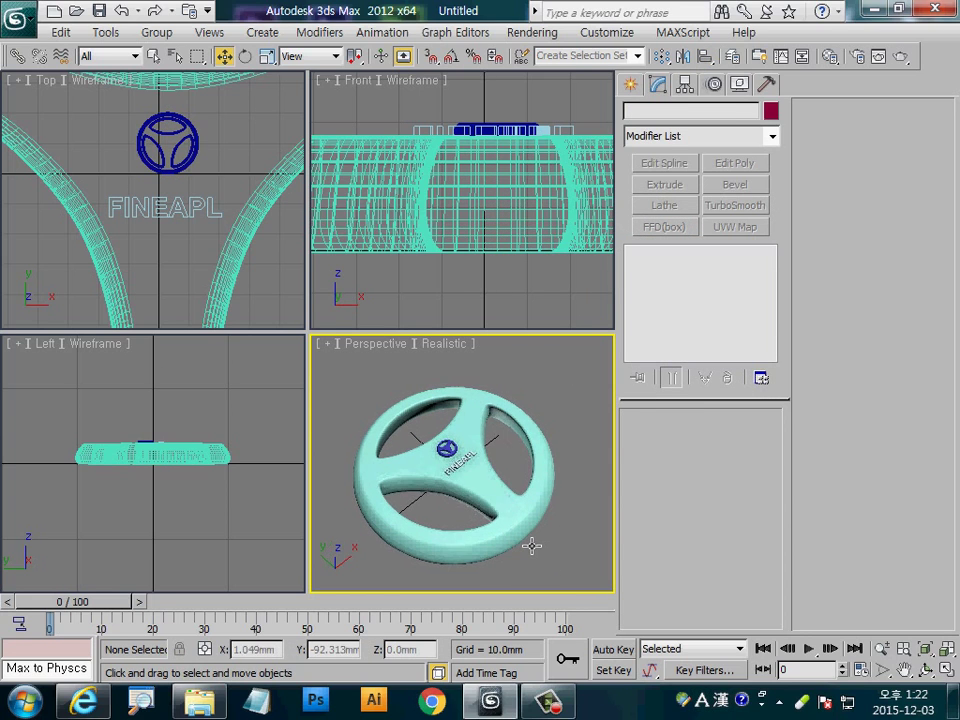
key(alt+w)
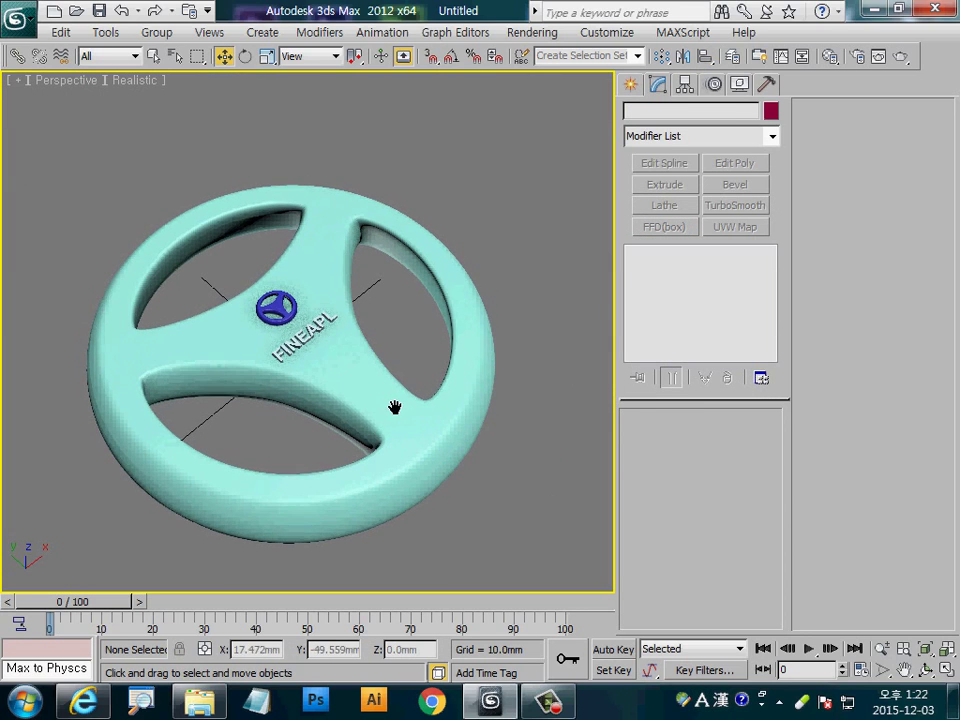
alt+middle_drag(360, 421, 368, 403)
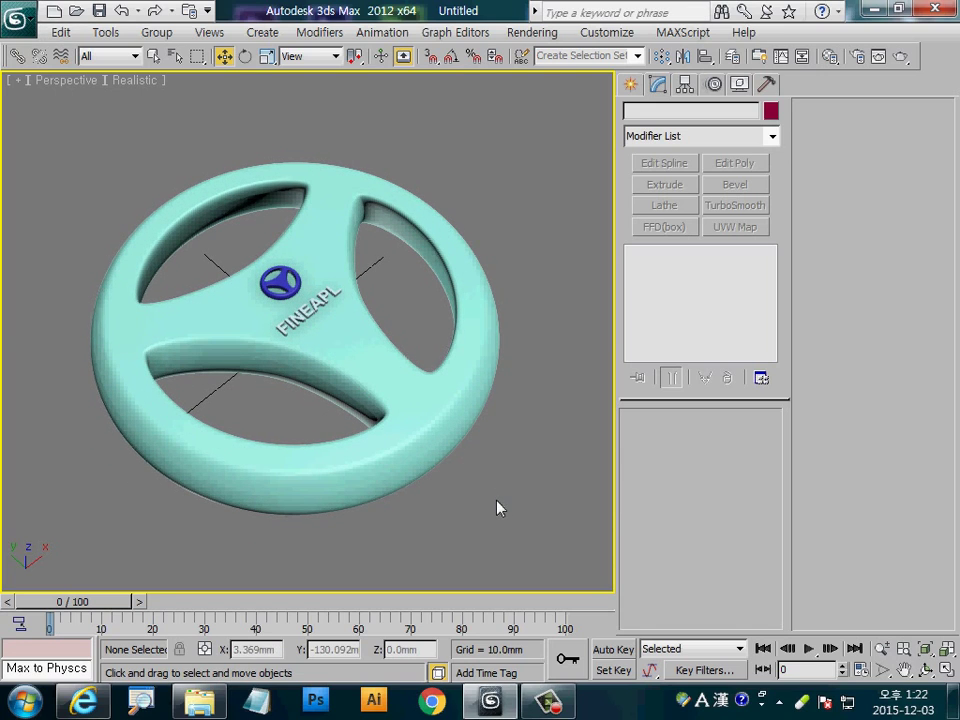